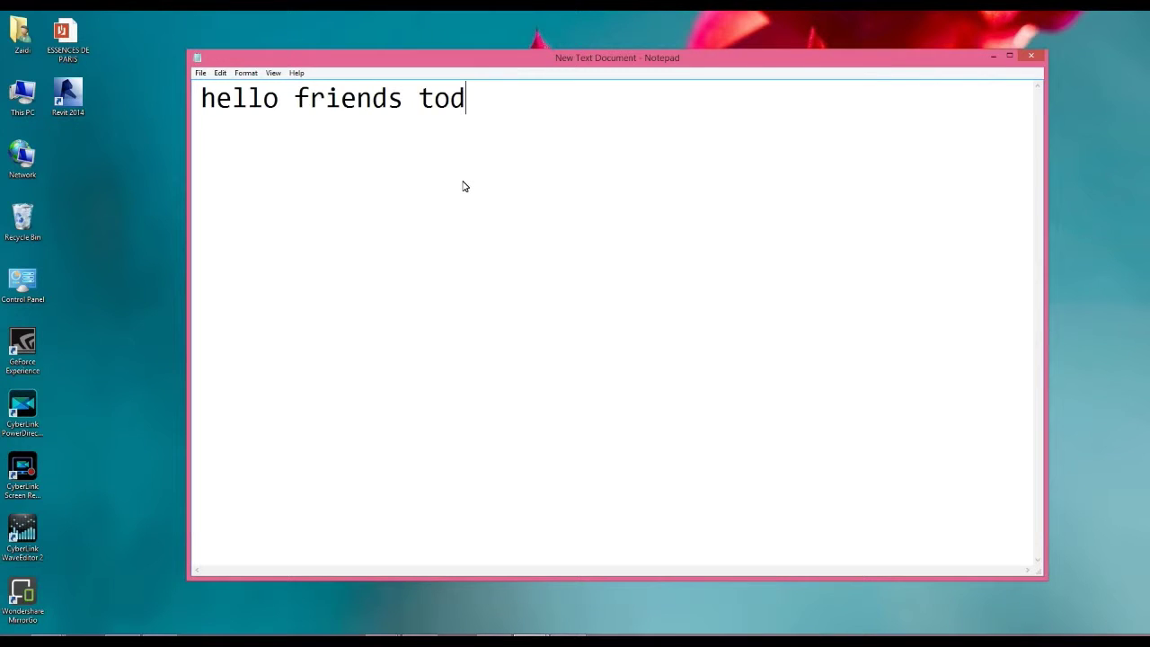
Write a Notepad note: motive design tutorial intro, the author's name, a channel-subscribe request
text(ay i)
text(am )
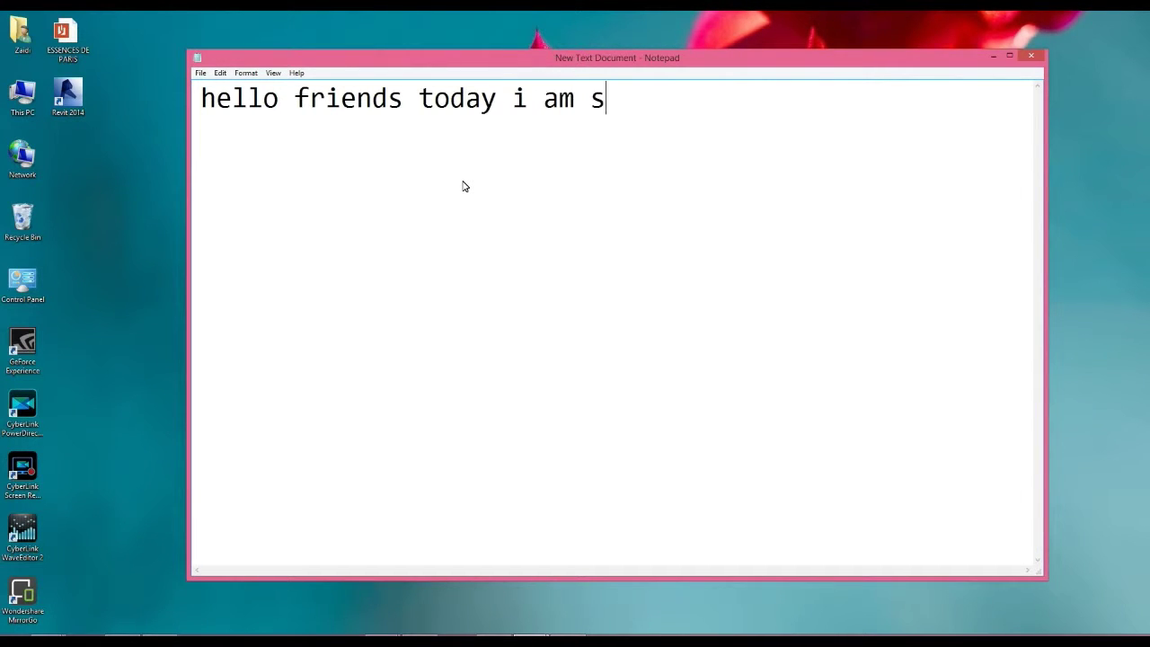
text(w)
text(ng)
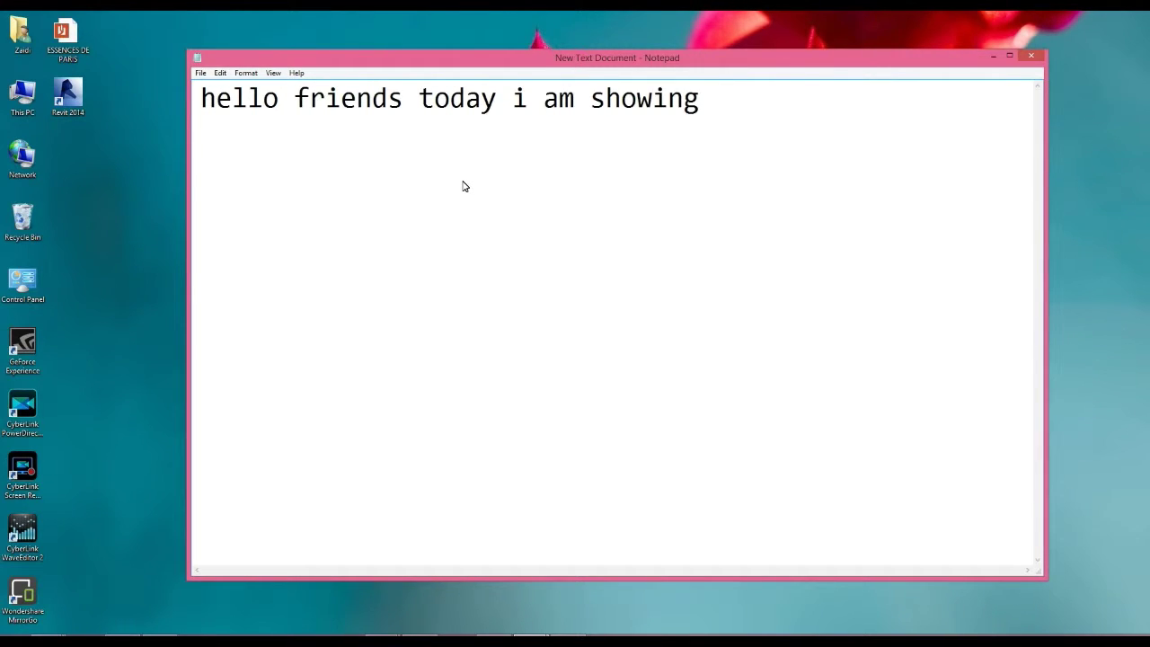
text(ou)
text( how to crea)
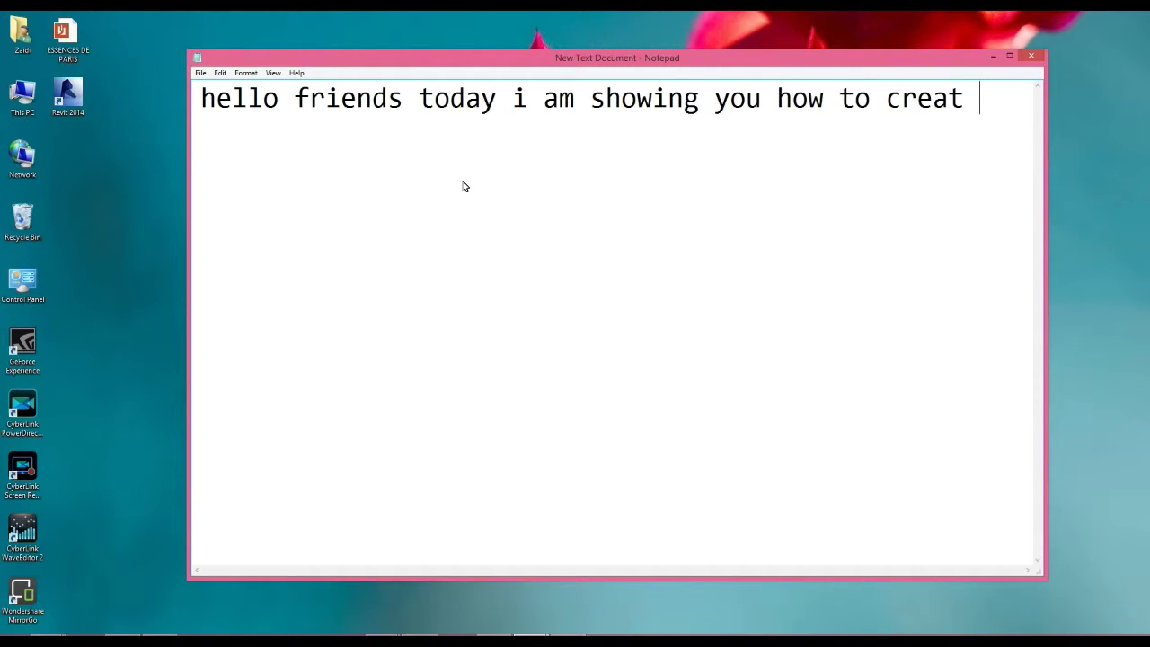
text(tive)
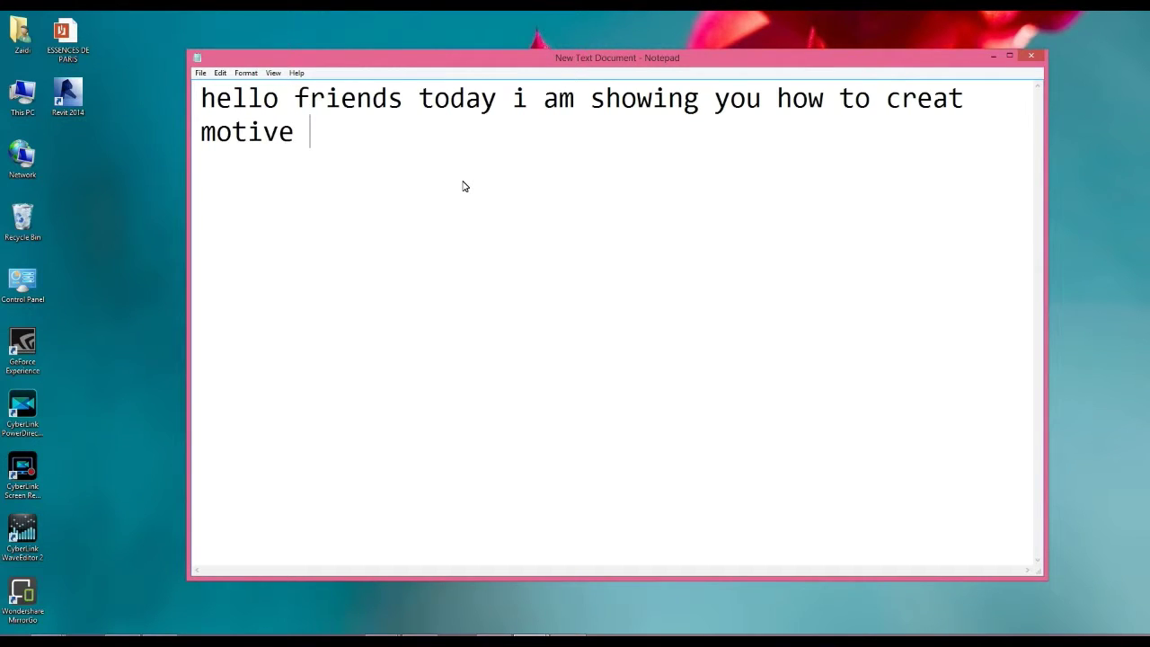
text(d)
text(esigne mo)
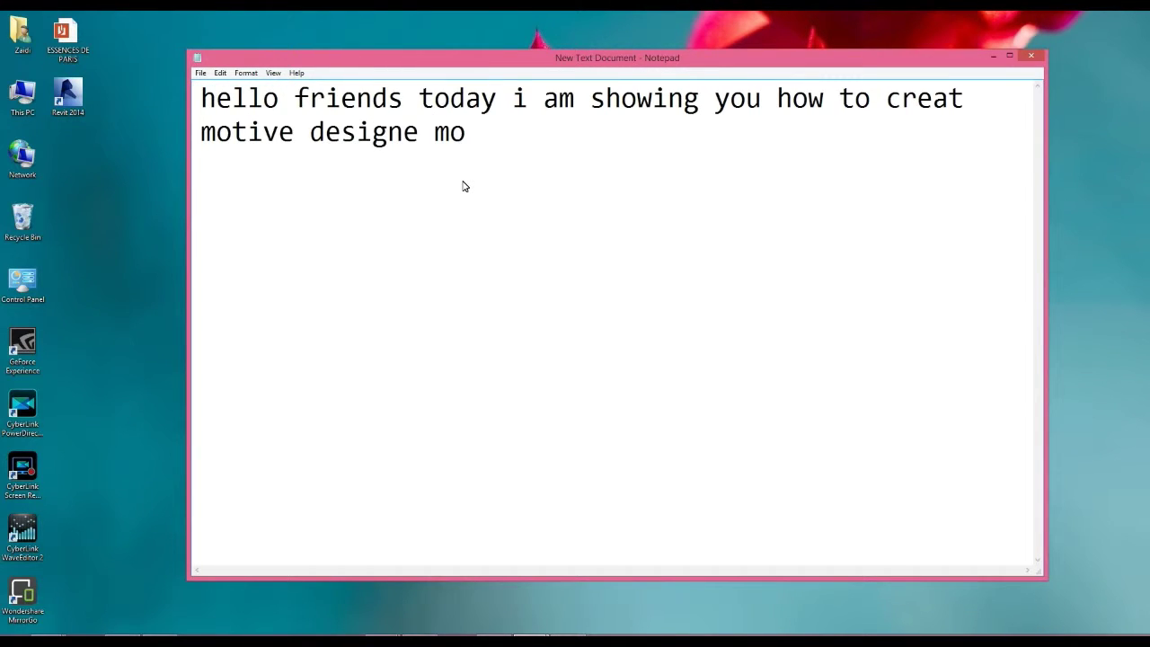
text(ng)
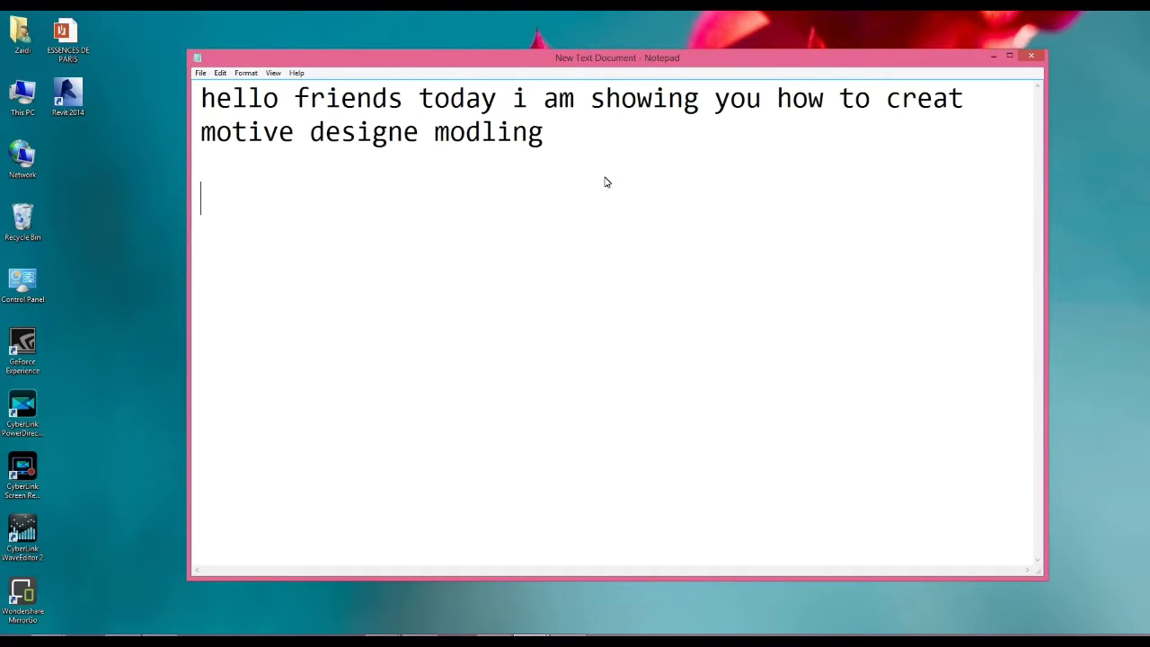
text(My name M)
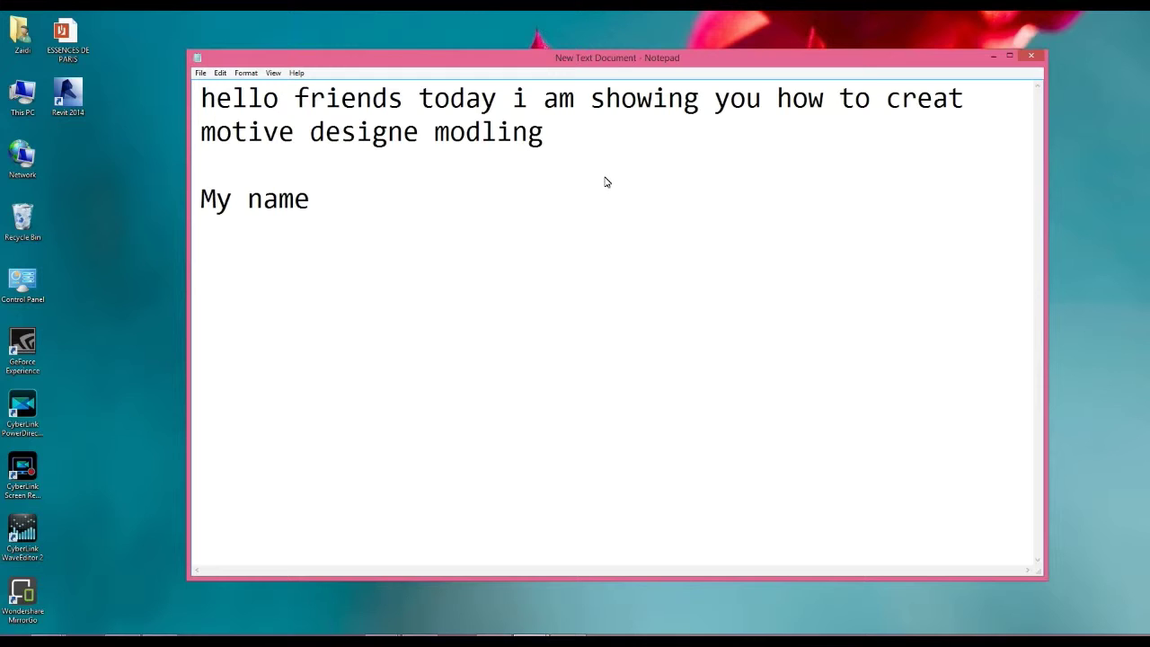
text(azhar )
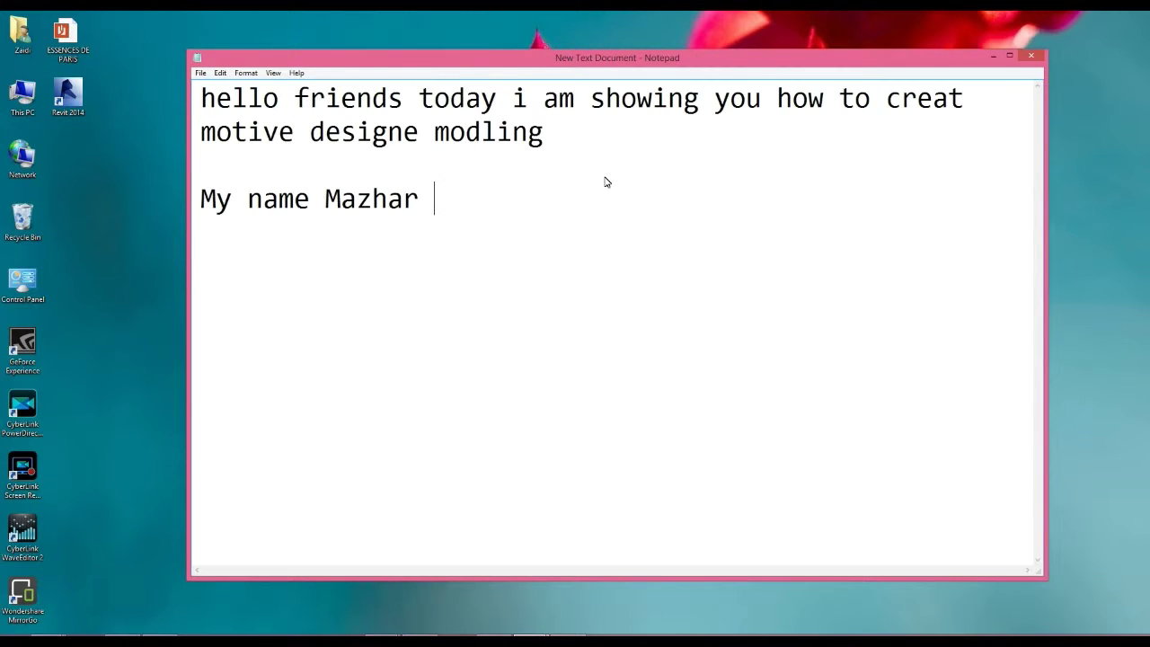
text(Abbas)
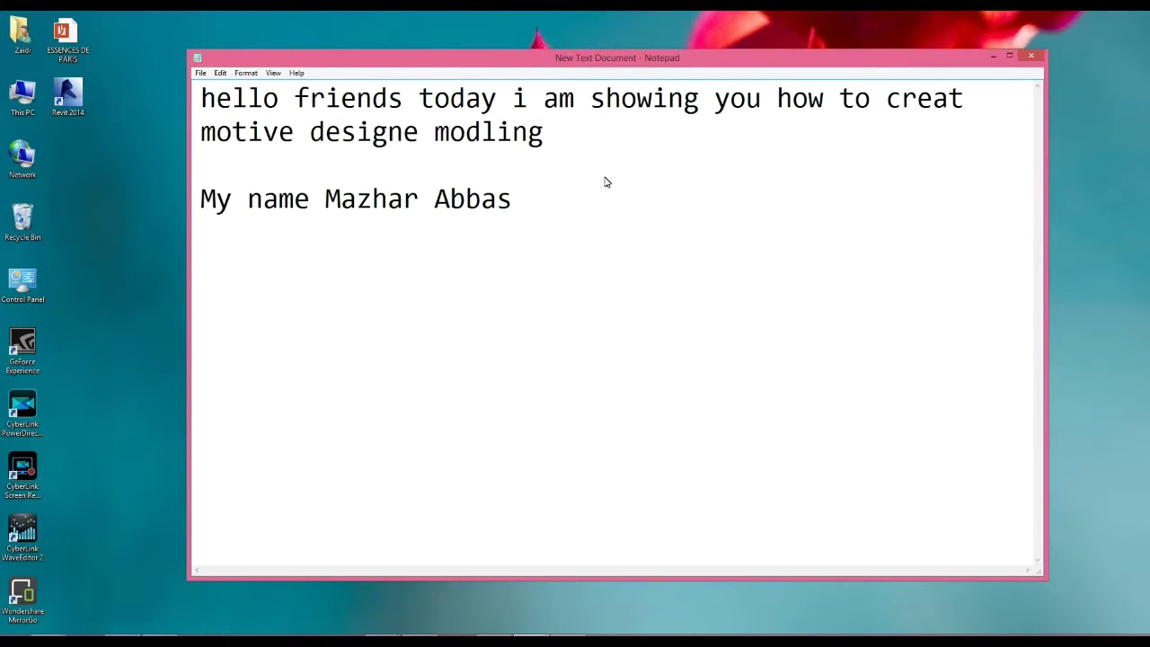
text( su)
text(bscribe )
text(my )
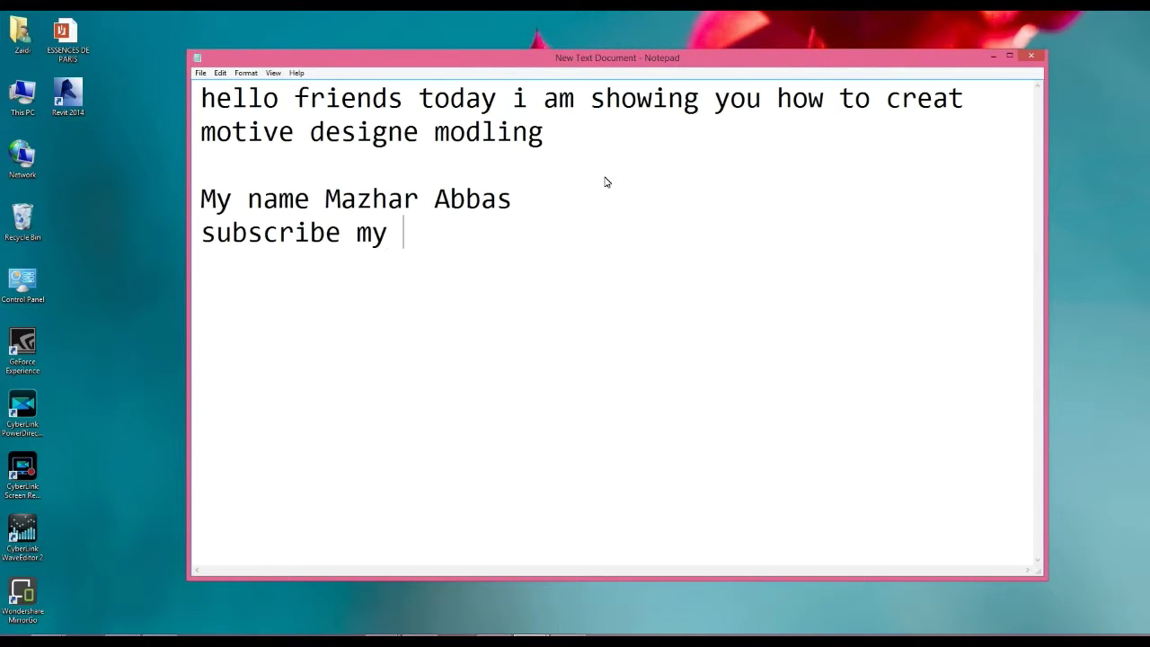
text(Channel)
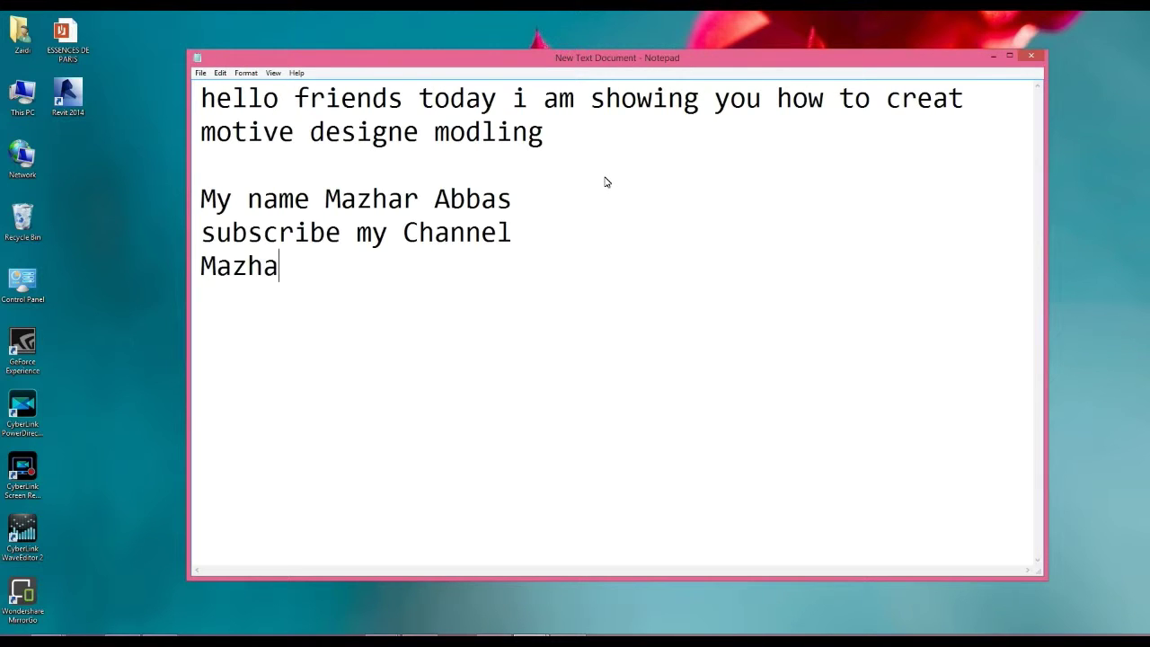
text(techno)
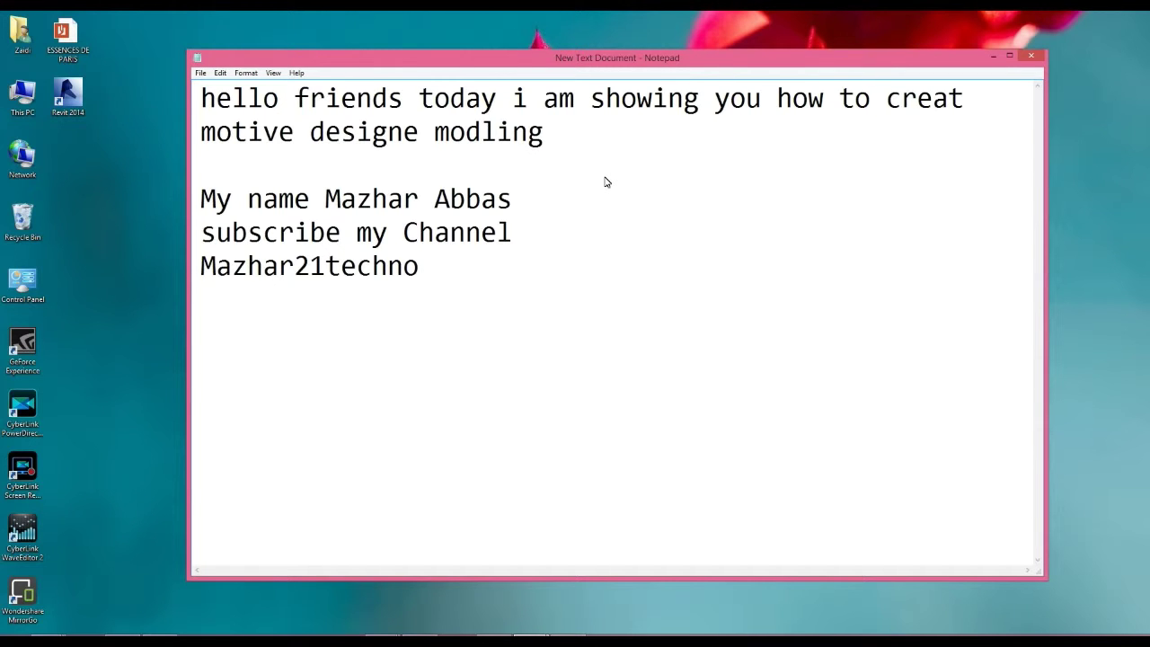
click(992, 56)
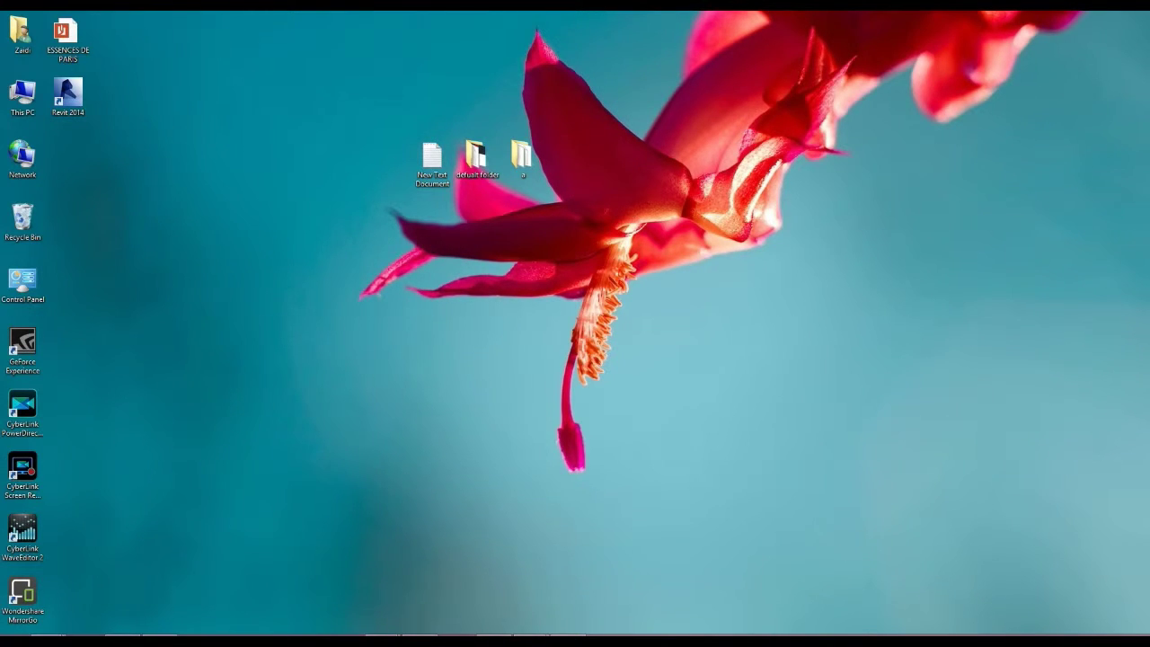
Launch SketchUp 2015 from its taskbar jump list
right_click(160, 634)
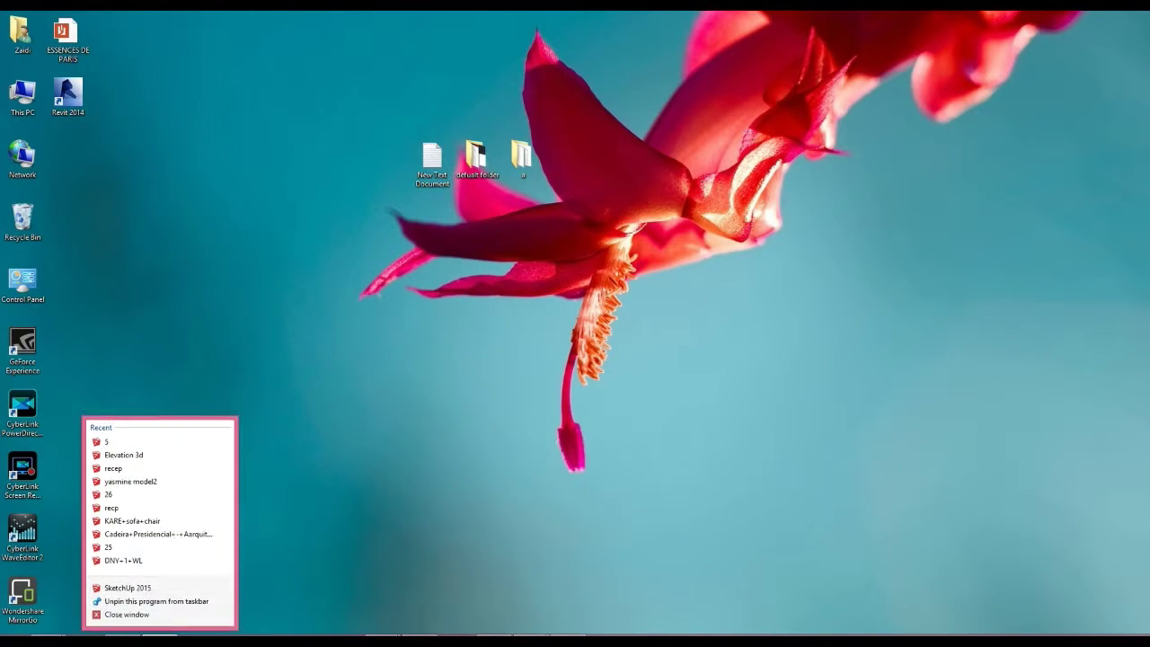
click(176, 588)
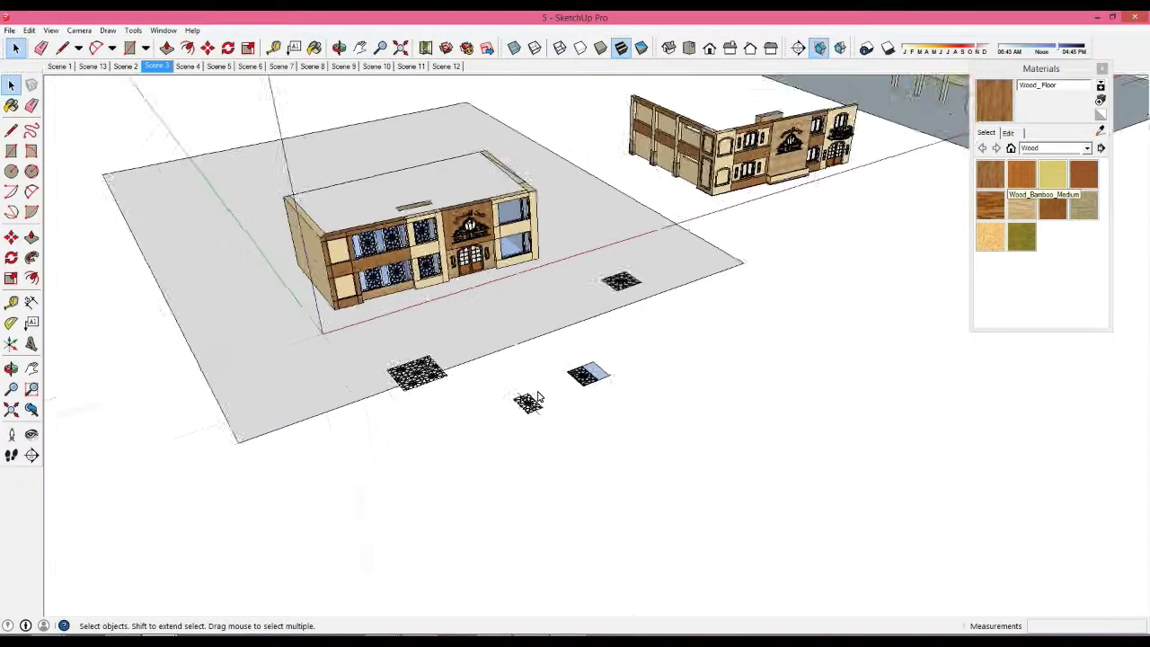
Import the 'roof - Copy' DWG from the defualt folder and dismiss the import summary
click(9, 29)
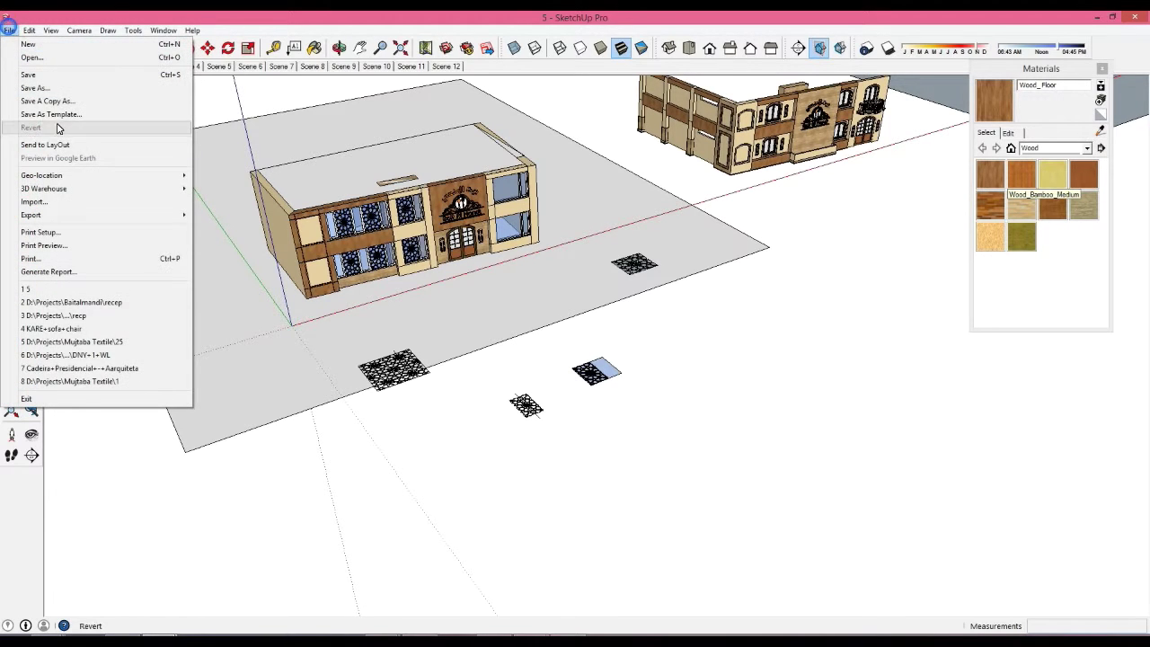
click(90, 209)
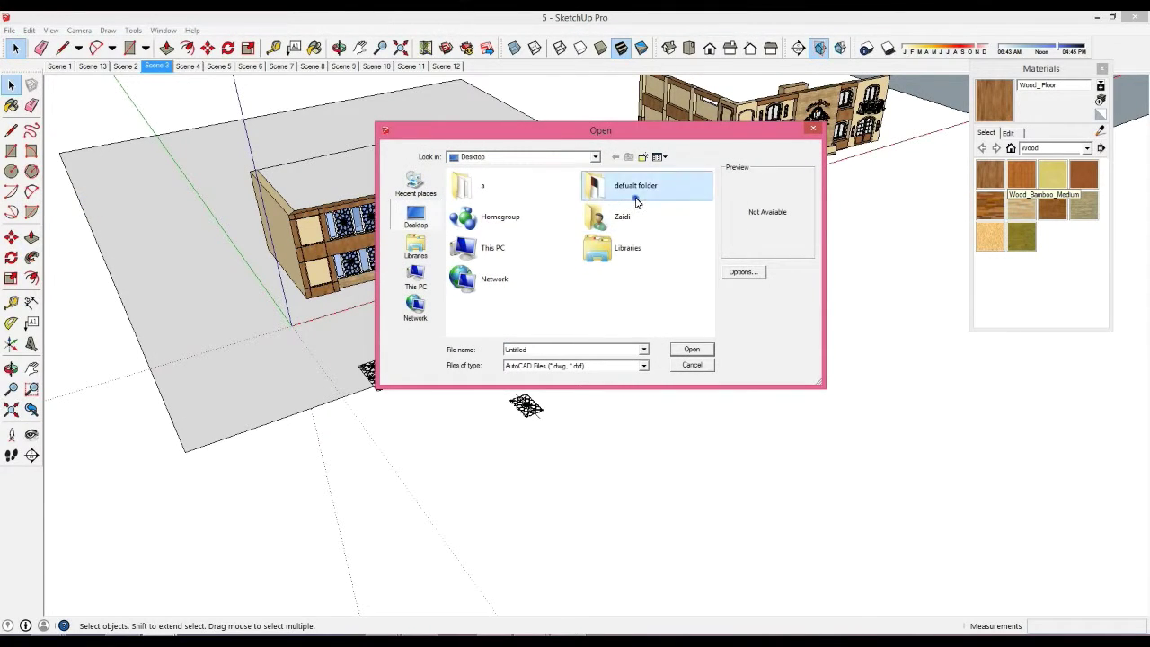
double_click(630, 187)
click(501, 199)
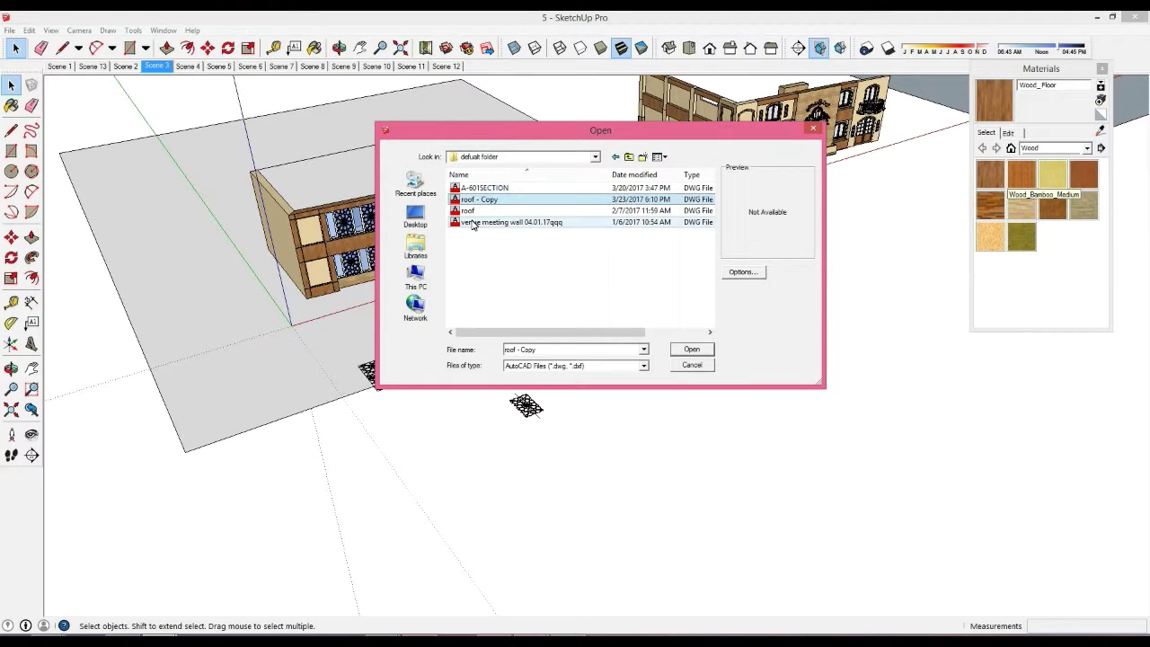
click(471, 222)
click(469, 210)
click(482, 200)
click(483, 187)
click(482, 199)
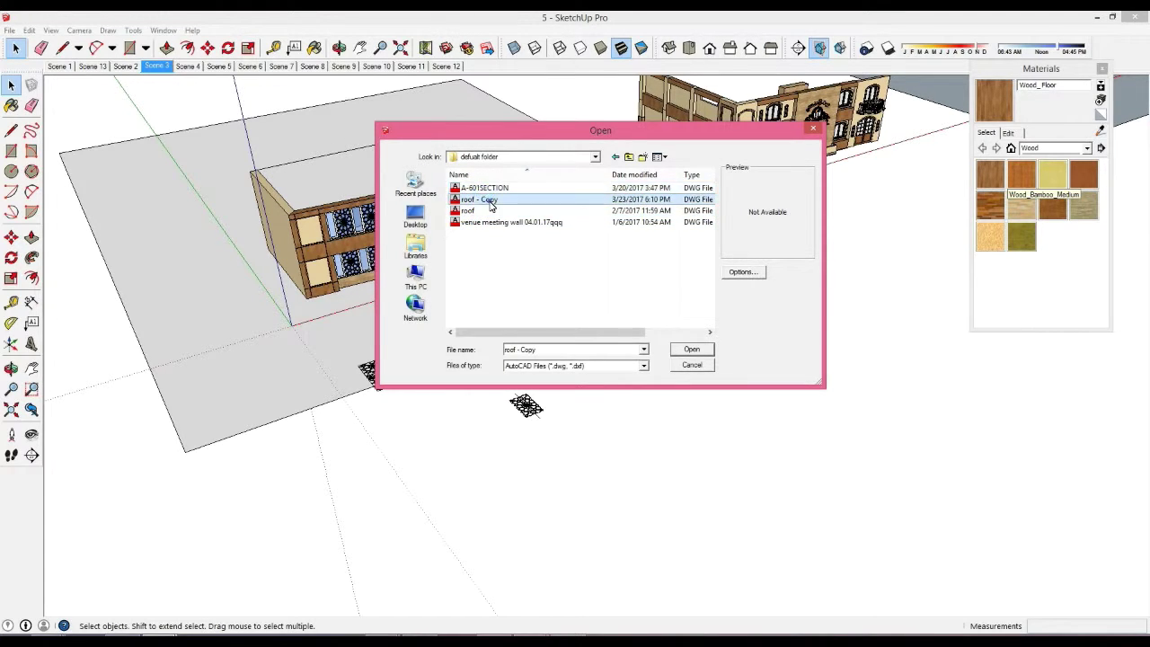
click(700, 351)
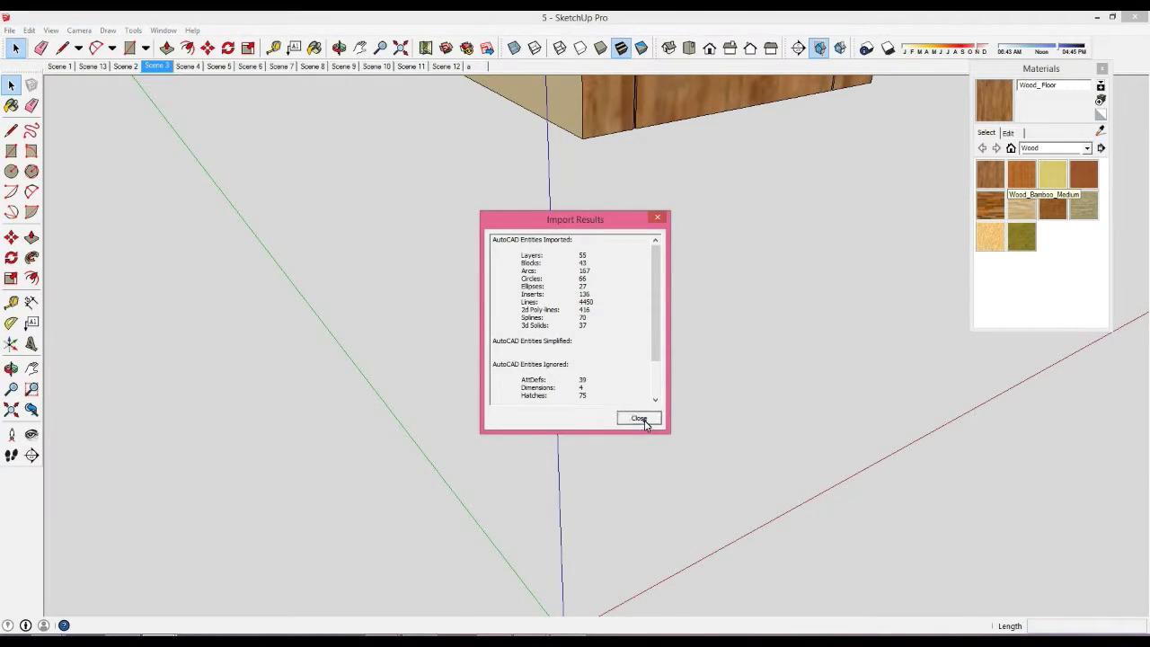
click(637, 417)
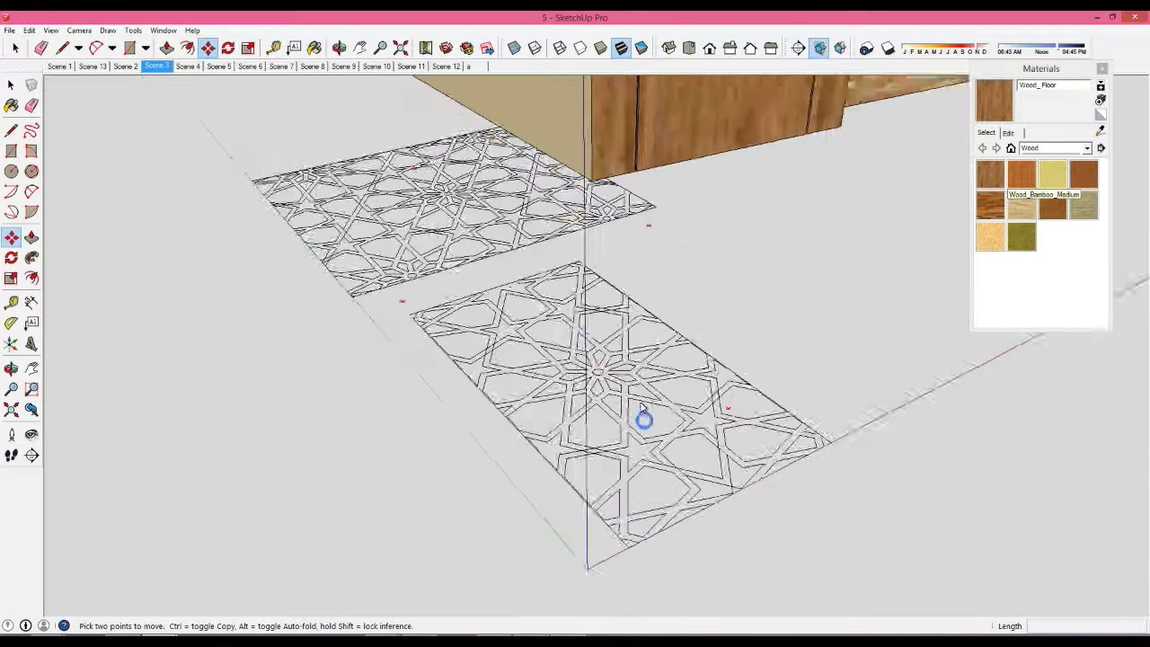
Zoom in on the floor and select the imported pattern tile group
scroll(642, 413, down, 3)
scroll(633, 395, down, 2)
mouse_move(633, 395)
middle_down()
mouse_move(691, 321)
mouse_move(678, 252)
mouse_move(487, 480)
mouse_move(550, 265)
mouse_move(503, 359)
middle_up()
scroll(647, 377, up, 3)
scroll(655, 359, up, 3)
key(space)
scroll(401, 446, up, 2)
click(400, 444)
Move the pattern tile group away from the building
scroll(467, 454, up, 2)
key(m)
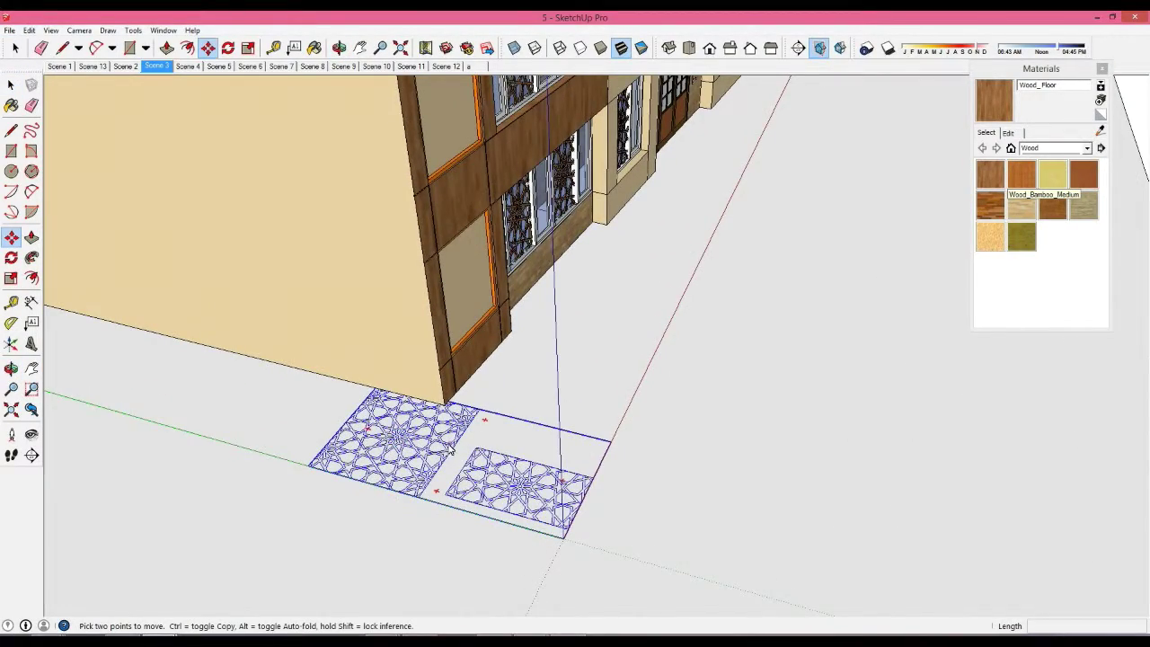
click(466, 454)
mouse_move(466, 453)
middle_down()
mouse_move(742, 485)
mouse_move(907, 476)
mouse_move(386, 355)
middle_up()
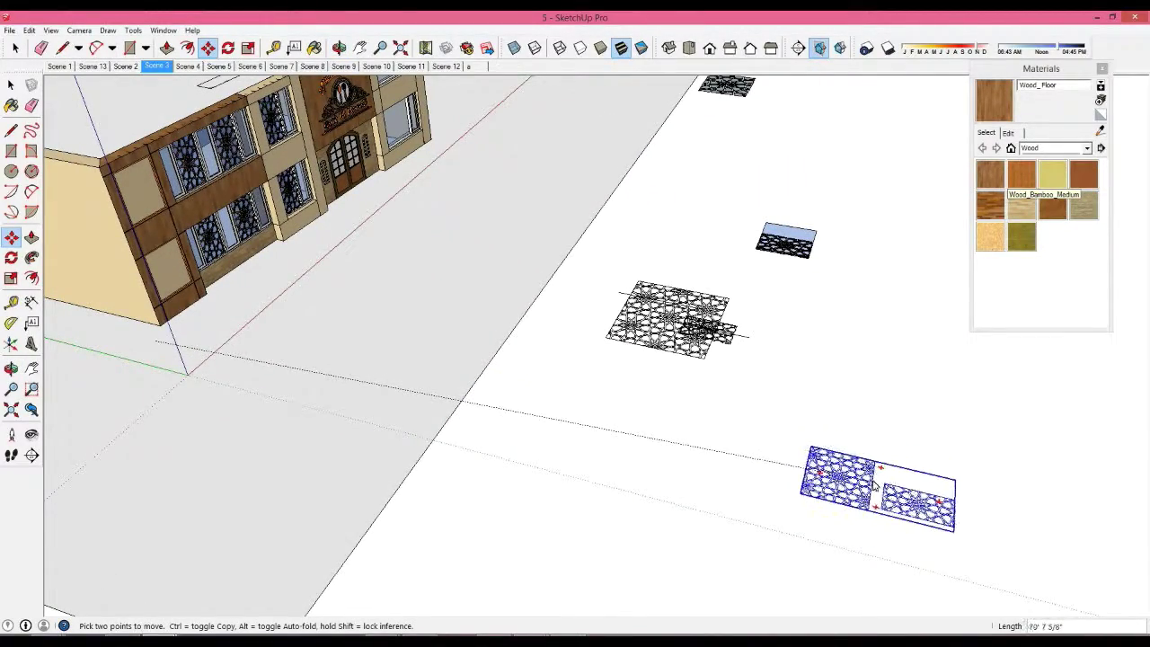
middle_drag(864, 482, 814, 464)
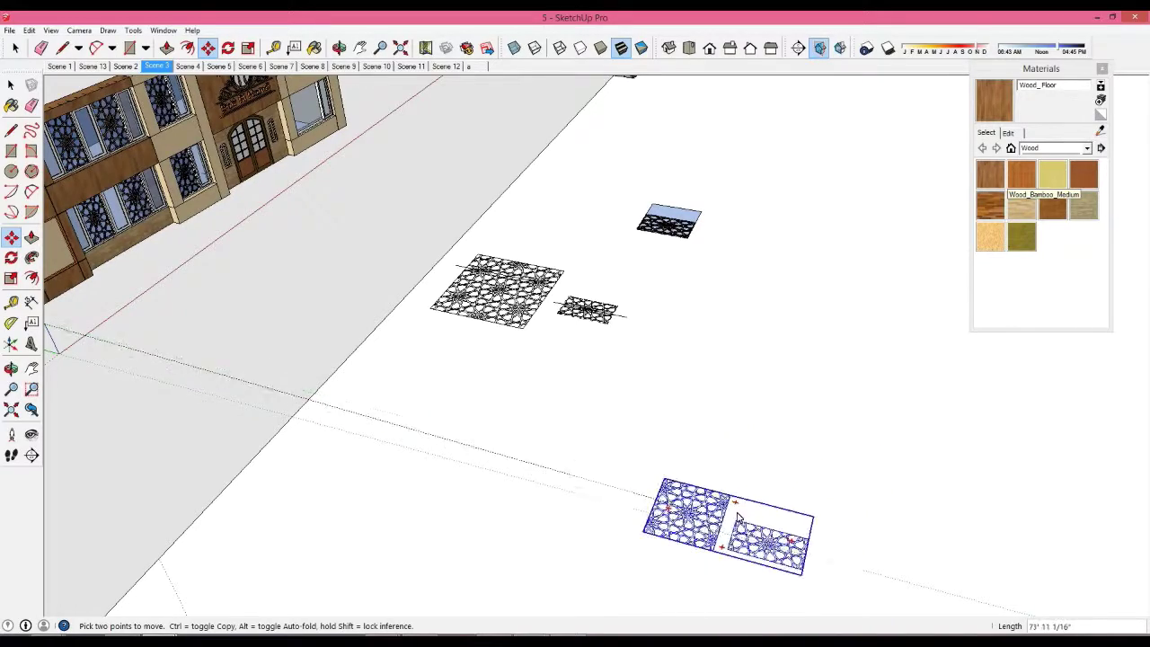
click(750, 510)
Centre the pattern panels in view and explode the pattern component
key(space)
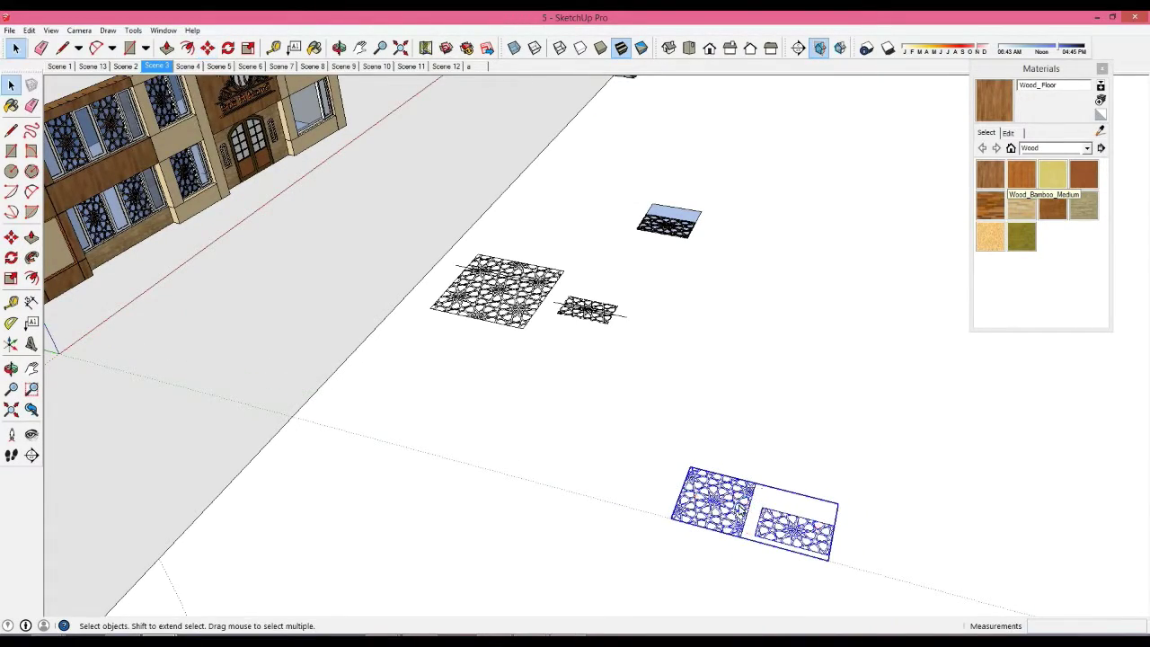
middle_drag(750, 510, 533, 260)
key(space)
middle_drag(494, 326, 458, 355)
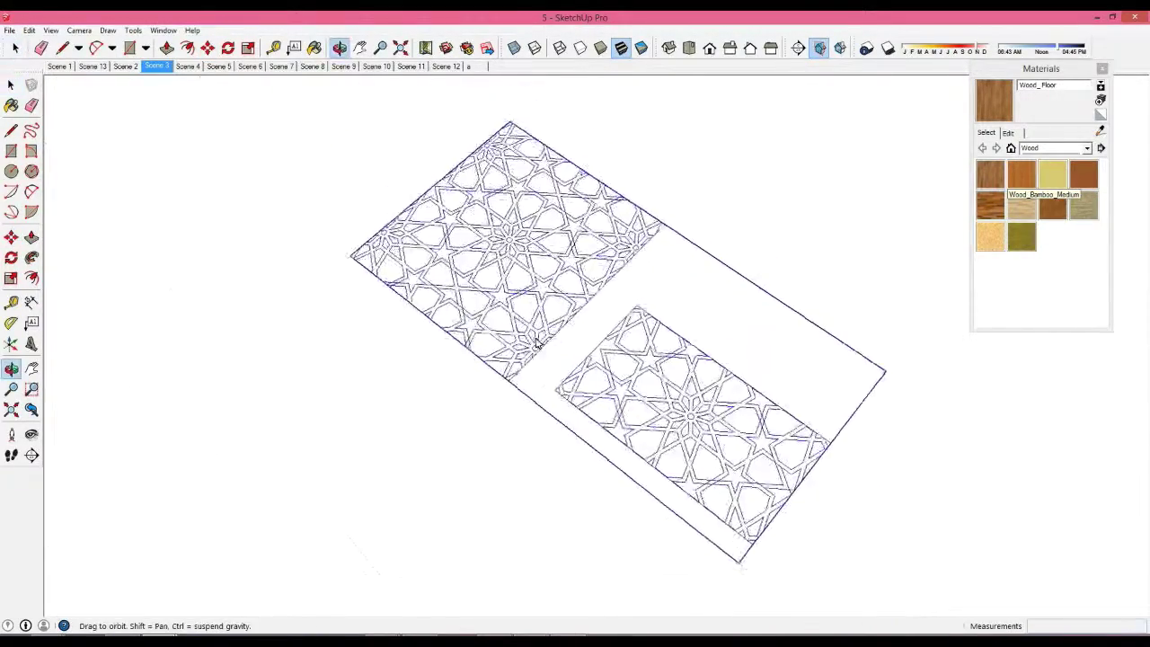
right_click(456, 346)
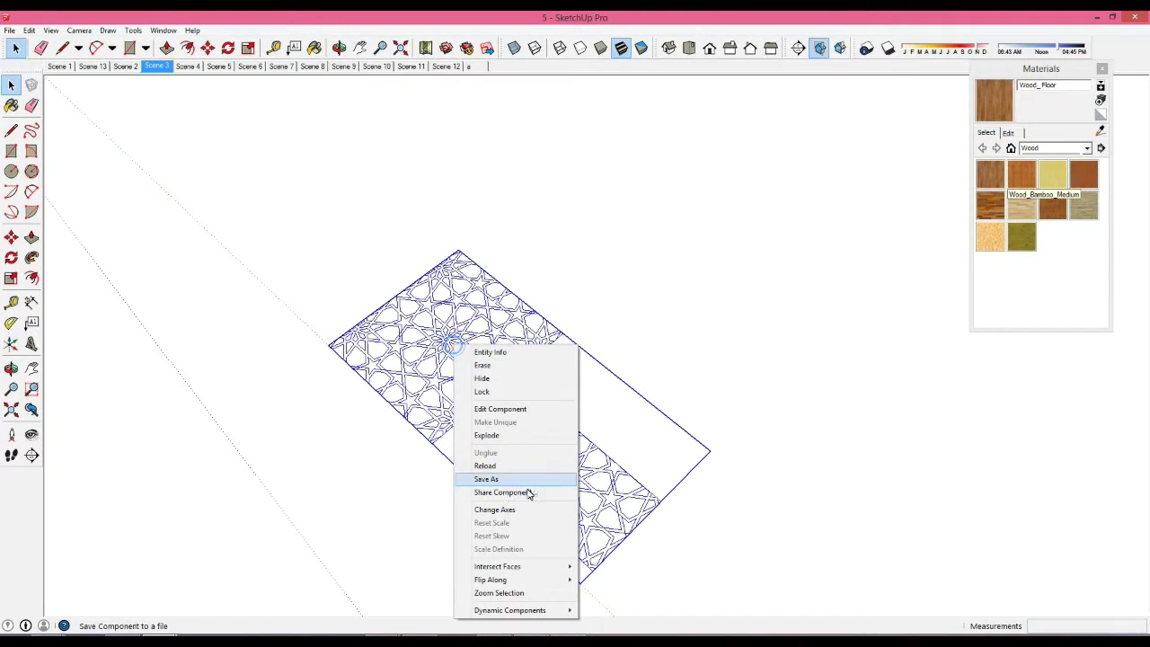
click(508, 435)
click(692, 419)
Orbit to tilt the two lattice panels into a slightly angled view
middle_drag(692, 418, 691, 420)
key(space)
scroll(639, 415, up, 5)
scroll(624, 426, down, 2)
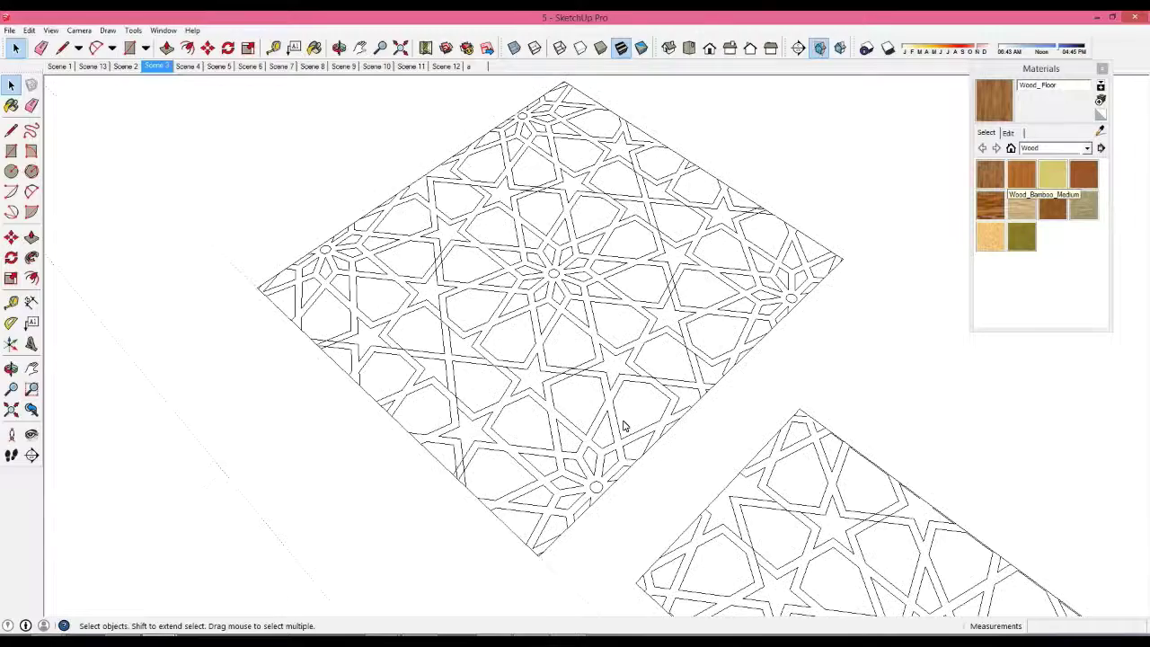
middle_drag(610, 427, 608, 433)
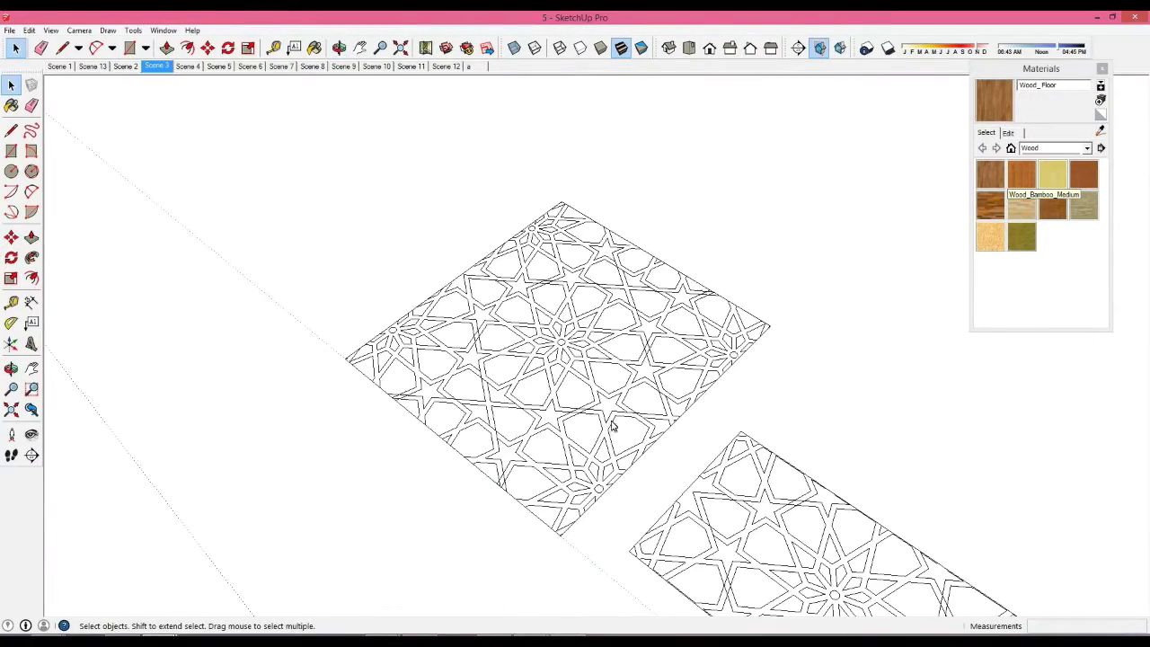
scroll(606, 425, up, 3)
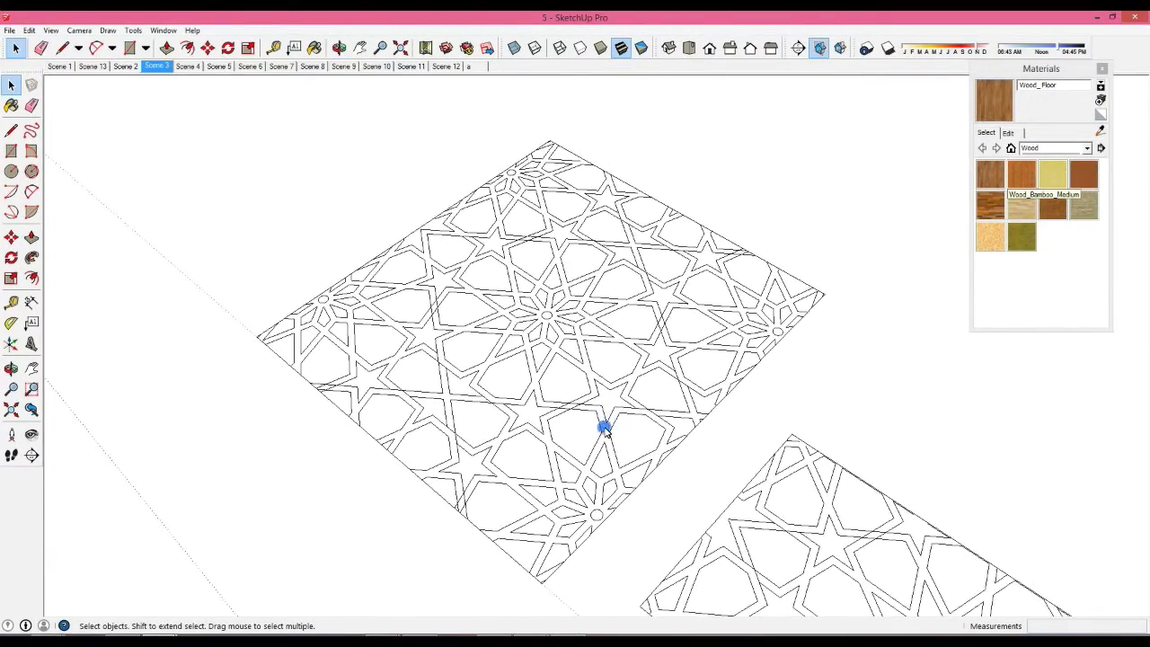
scroll(604, 429, up, 1)
mouse_move(563, 525)
middle_down()
mouse_move(583, 457)
mouse_move(675, 431)
middle_up()
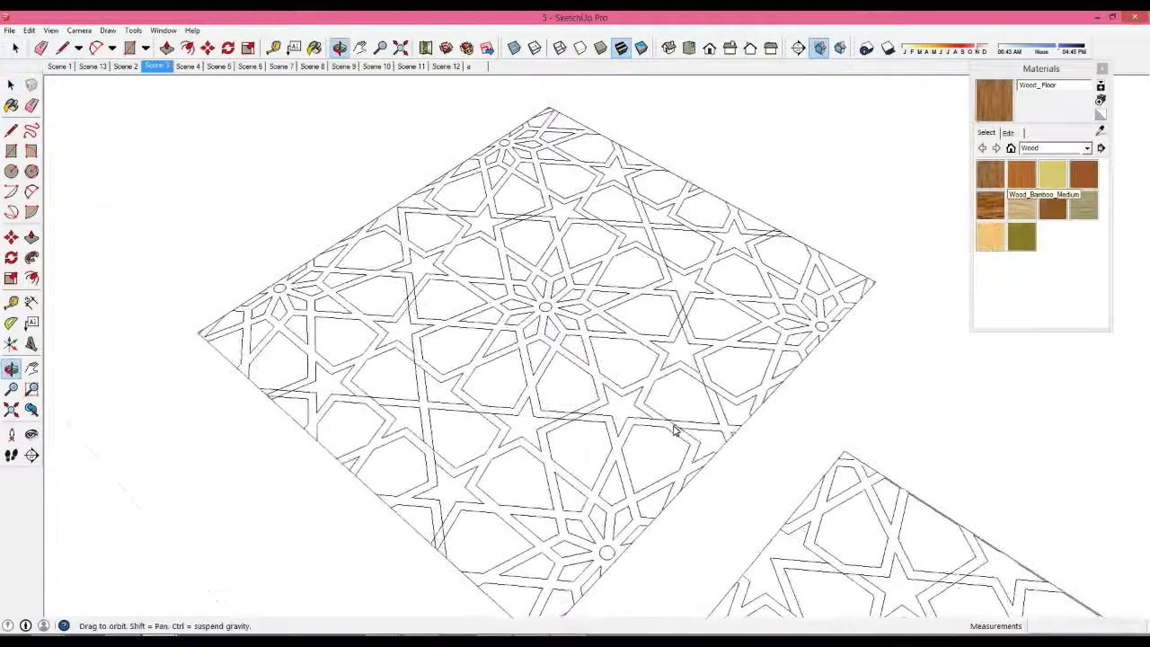
key(r)
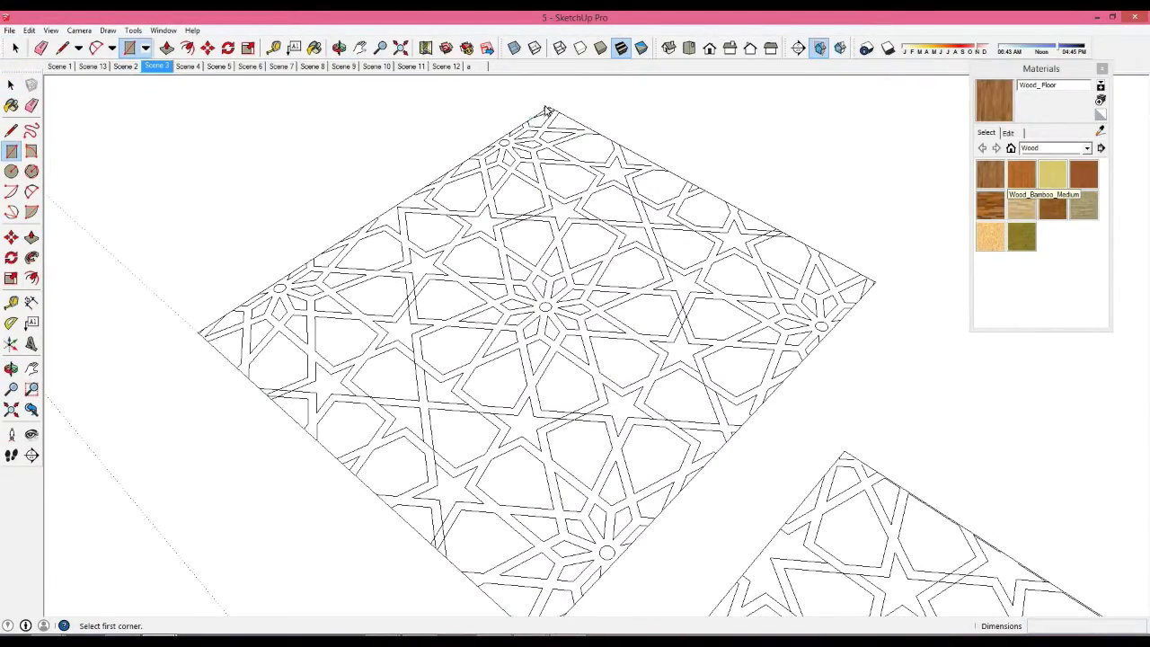
Draw a first rectangle between the lattice panel's opposite corners
mouse_move(560, 557)
middle_down()
mouse_move(570, 470)
mouse_move(554, 562)
middle_up()
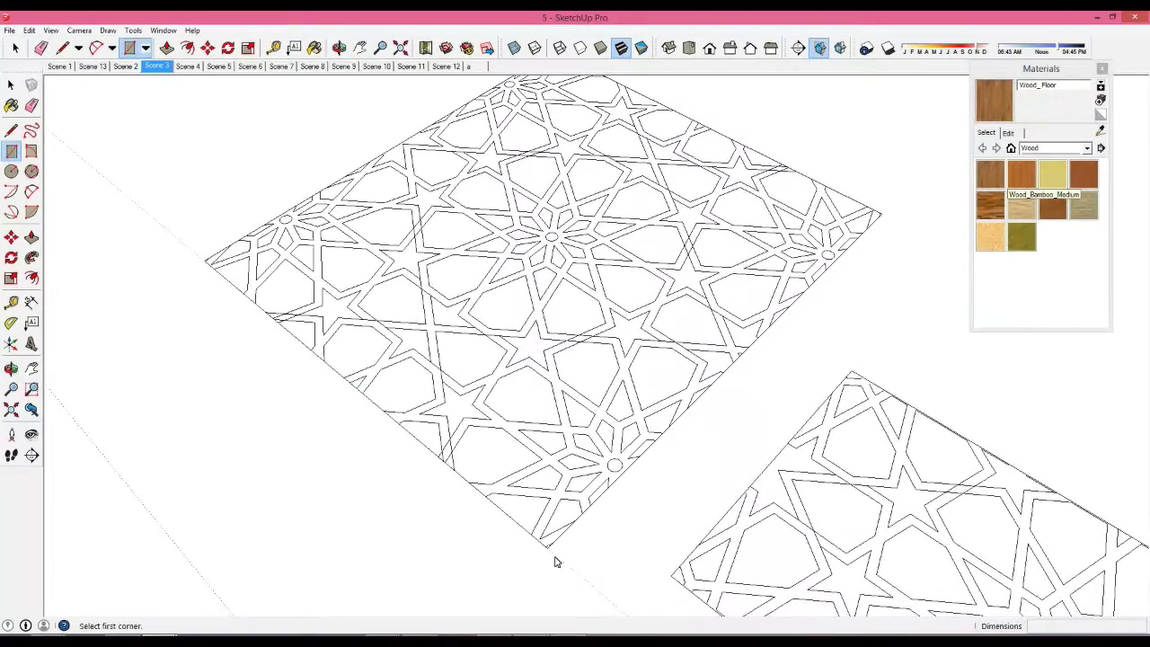
click(547, 549)
middle_drag(608, 288, 569, 141)
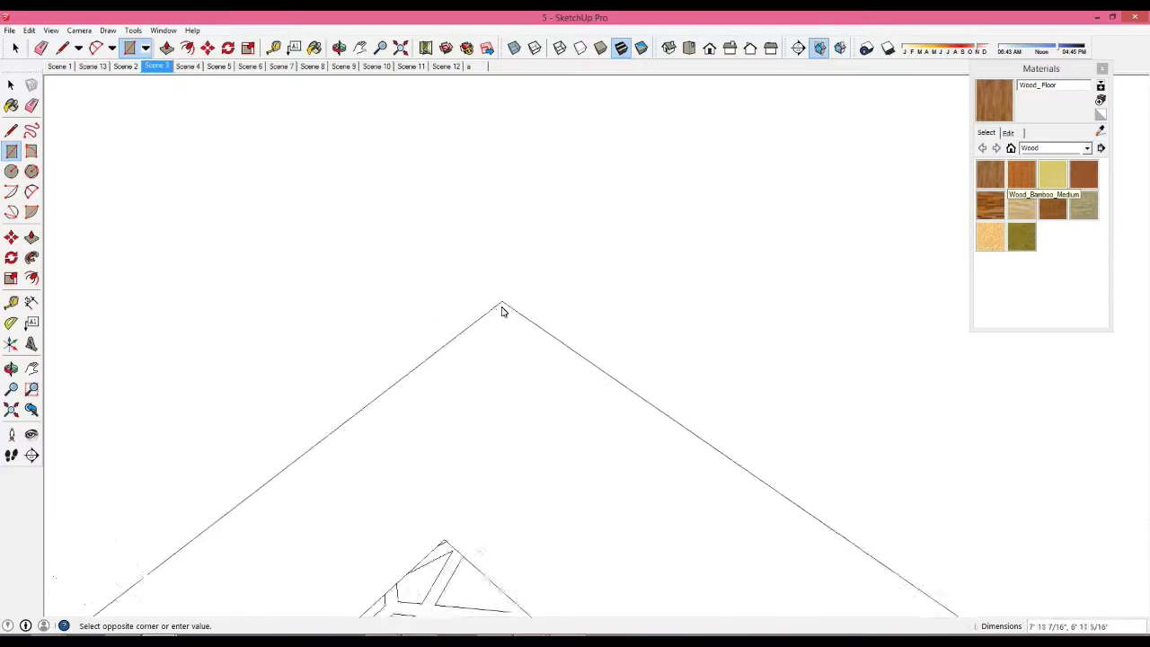
click(478, 412)
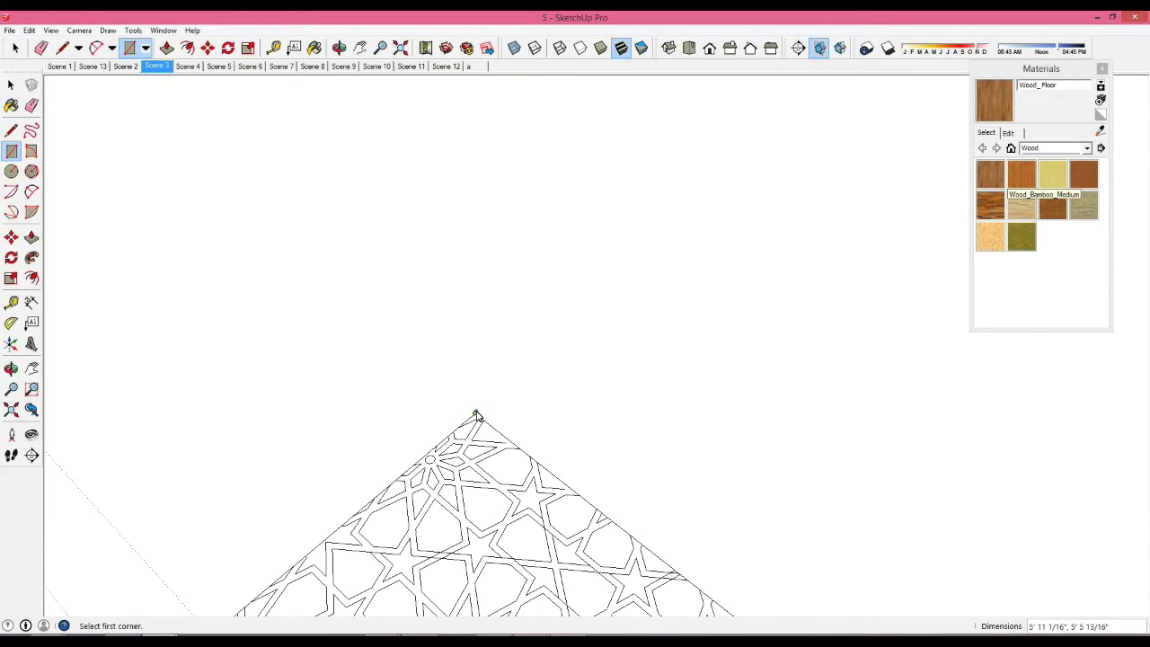
scroll(475, 413, down, 5)
middle_drag(475, 411, 539, 396)
Zoom around the pattern panels and select the lattice panel
scroll(566, 431, up, 2)
scroll(562, 404, up, 3)
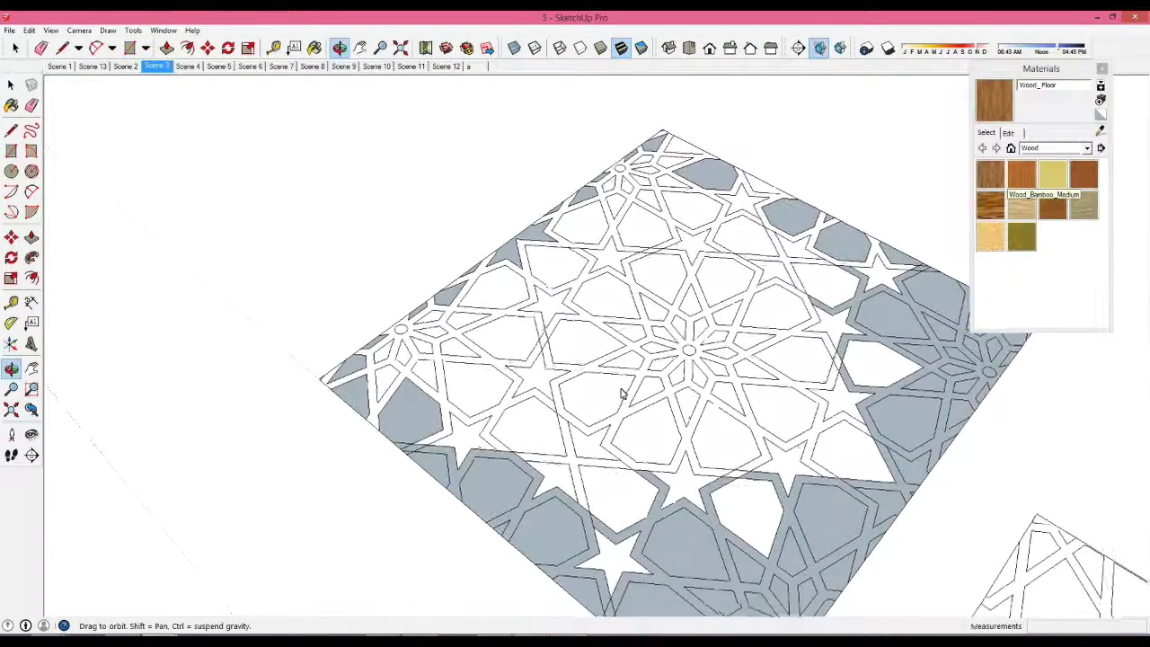
scroll(552, 357, up, 3)
scroll(553, 357, down, 3)
scroll(539, 360, up, 2)
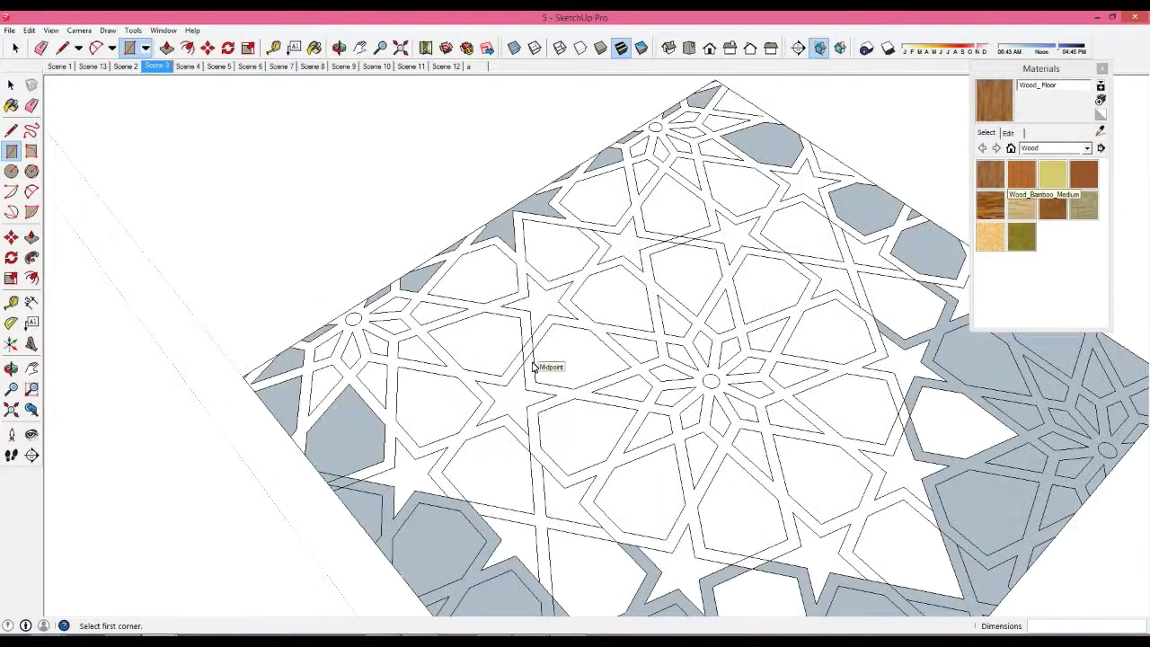
scroll(527, 358, down, 2)
scroll(530, 364, down, 3)
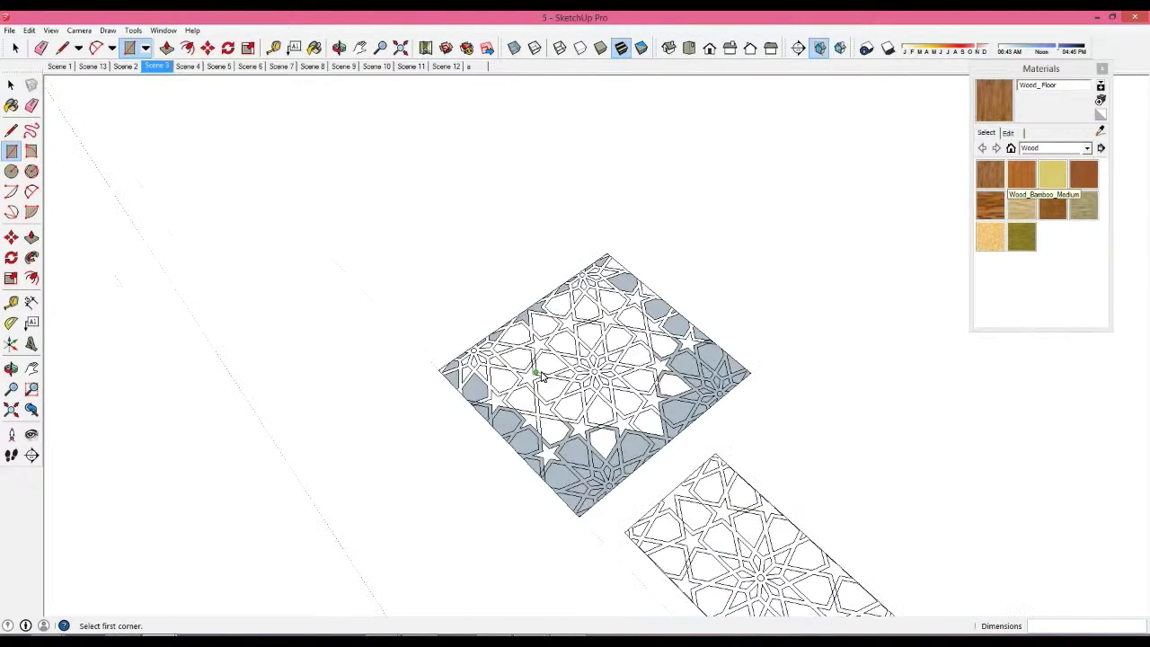
scroll(584, 386, up, 3)
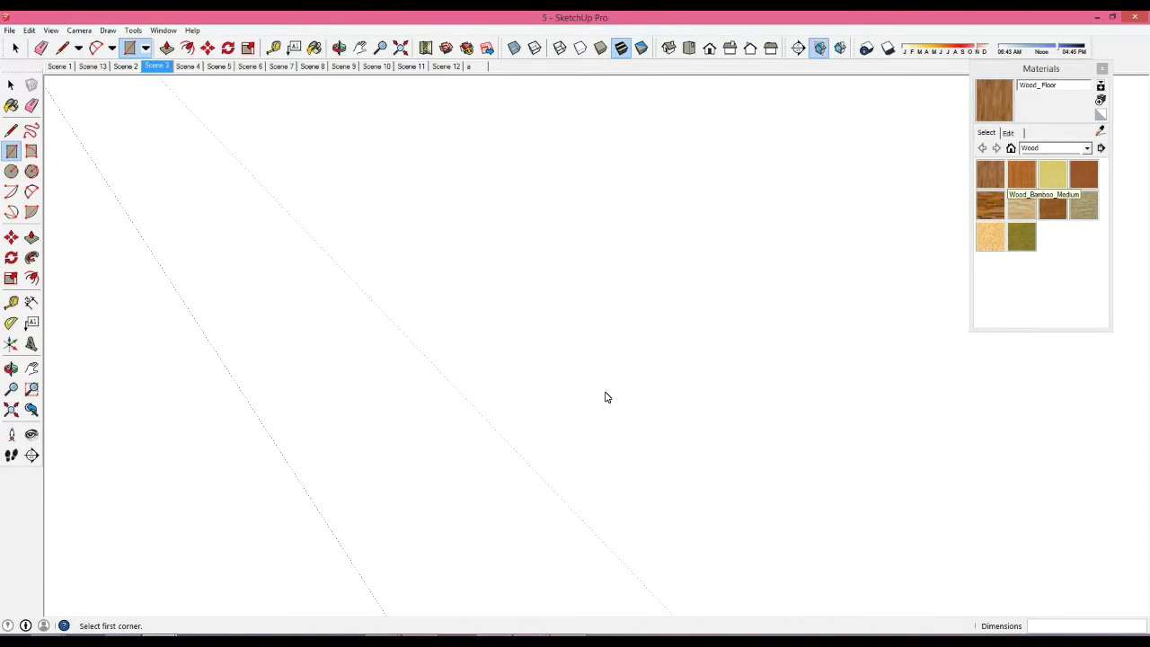
scroll(607, 400, down, 2)
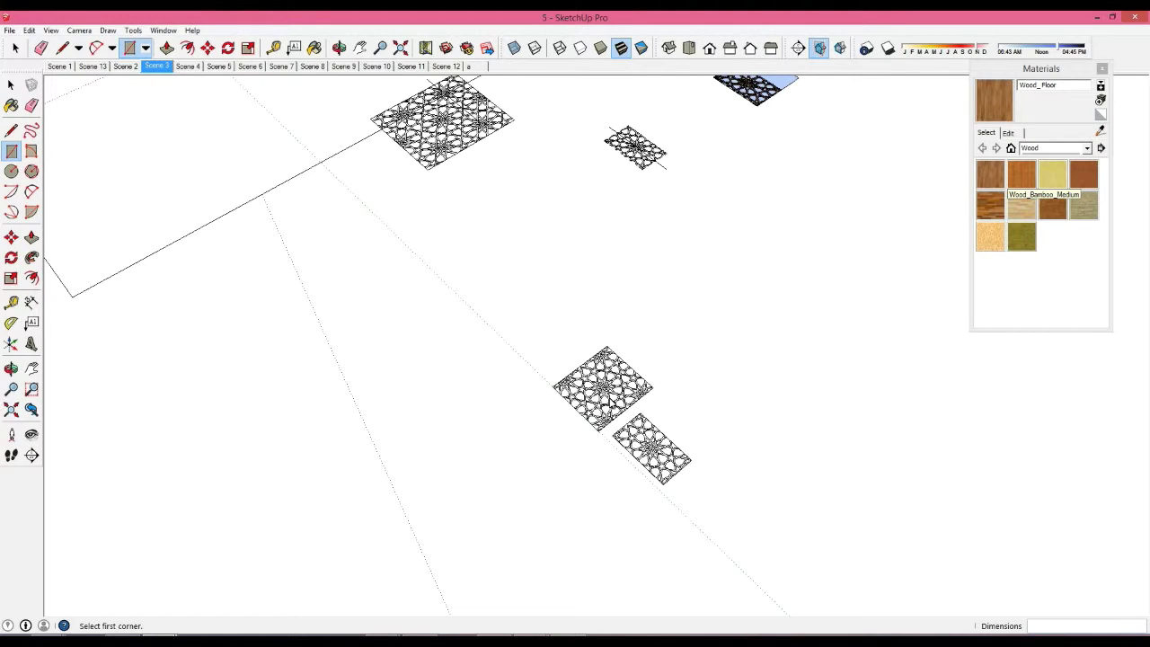
key(space)
click(614, 408)
scroll(613, 409, up, 1)
scroll(614, 408, up, 2)
scroll(613, 409, up, 3)
scroll(613, 408, down, 5)
Redraw the rectangle from the panel's top corner to its bottom corner as a backing face
key(r)
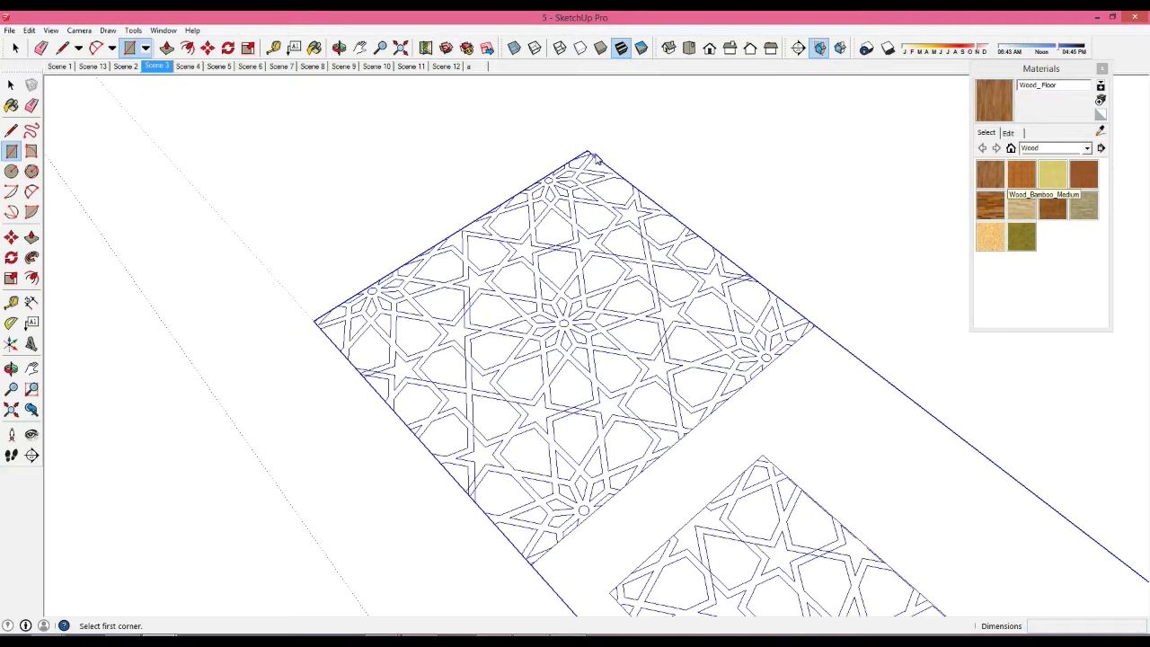
click(588, 155)
key(space)
click(630, 150)
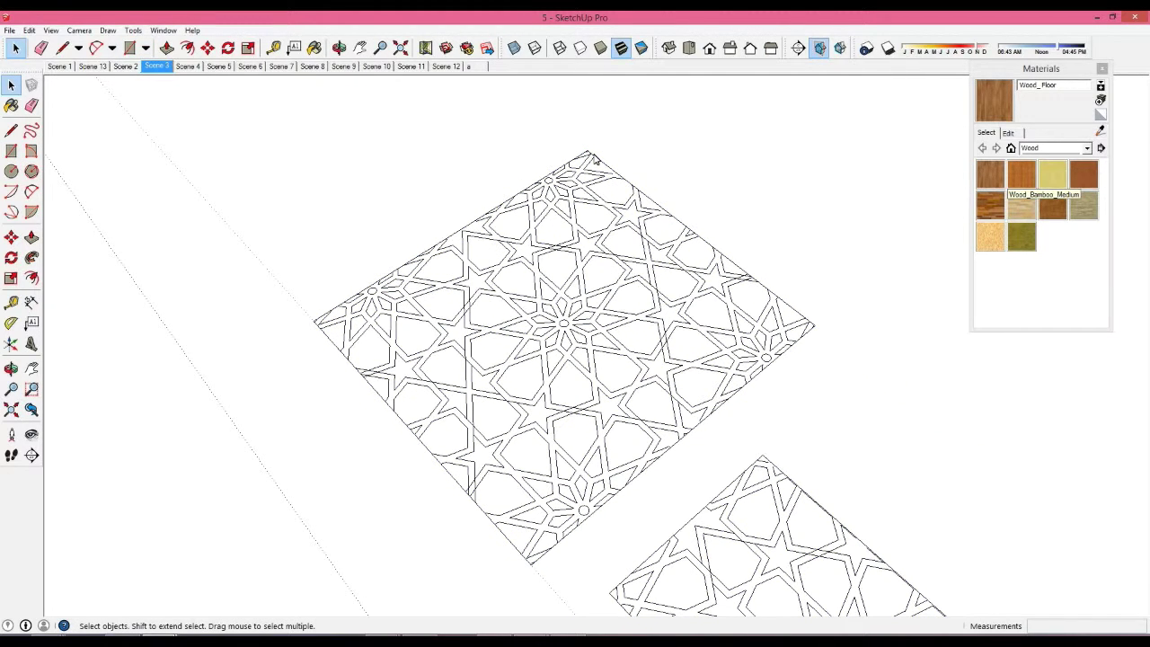
key(r)
click(586, 152)
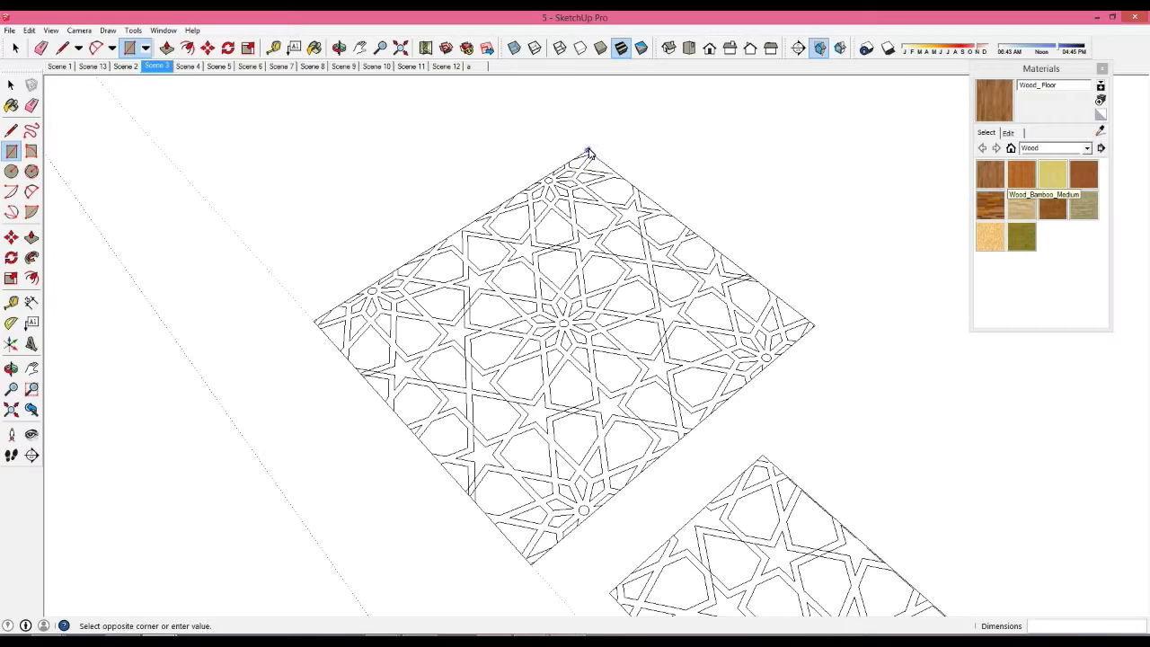
click(530, 563)
Check the new backing face, then explode the lattice component into loose geometry
key(space)
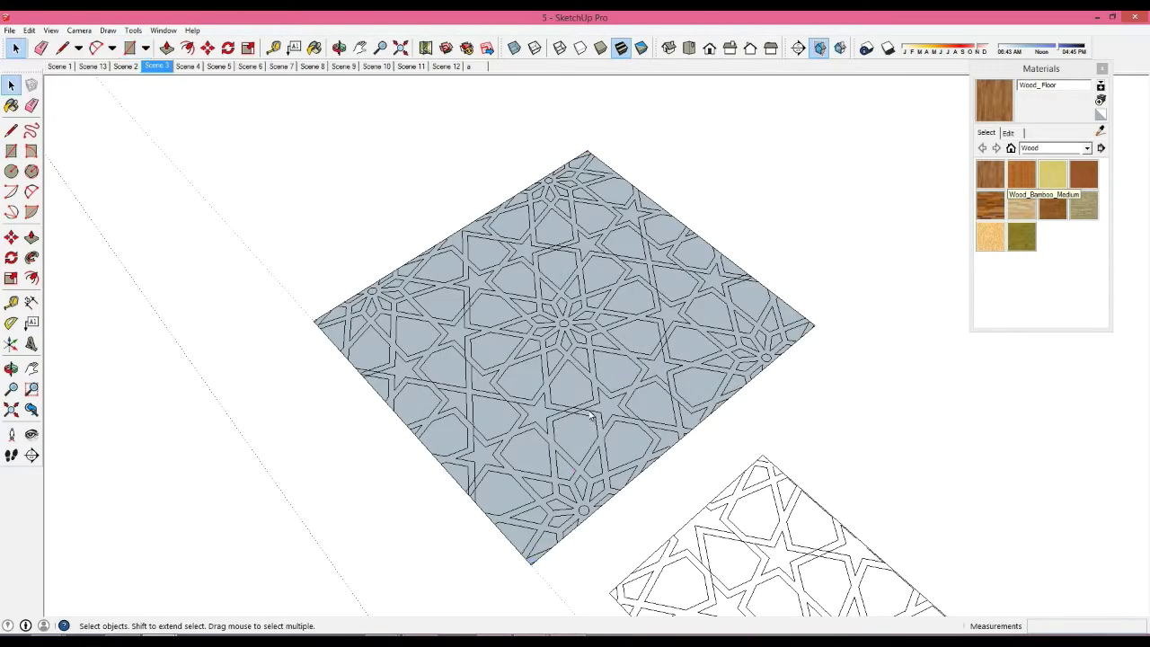
click(577, 388)
scroll(579, 386, up, 1)
scroll(580, 390, up, 1)
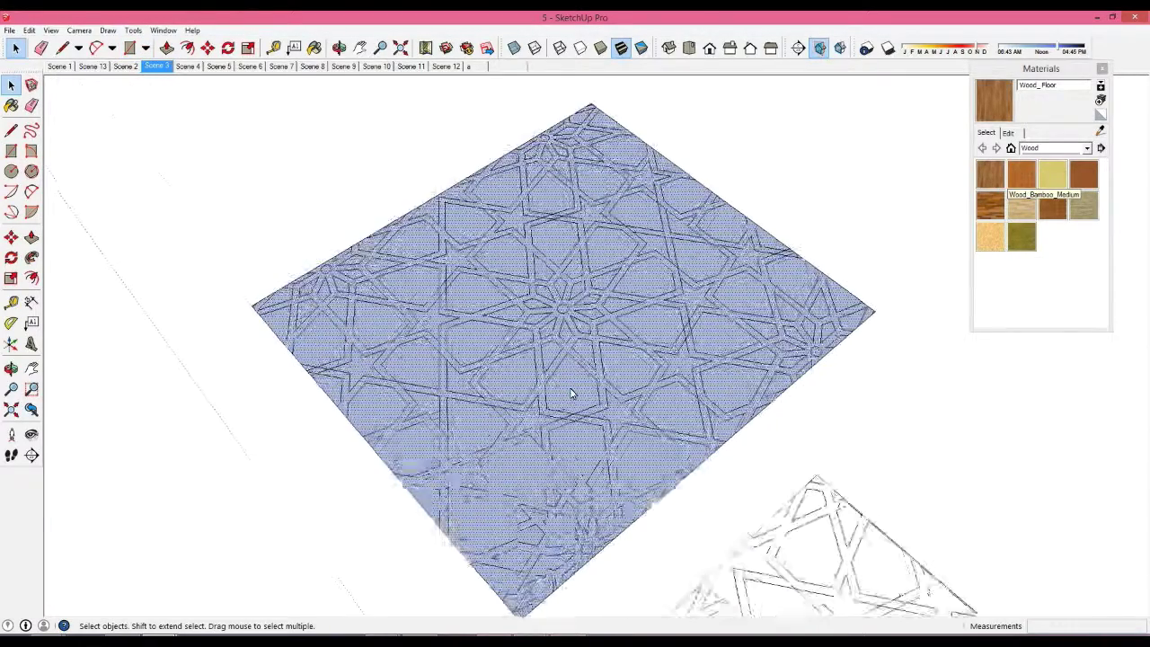
scroll(585, 382, up, 1)
click(809, 543)
click(807, 541)
right_click(806, 539)
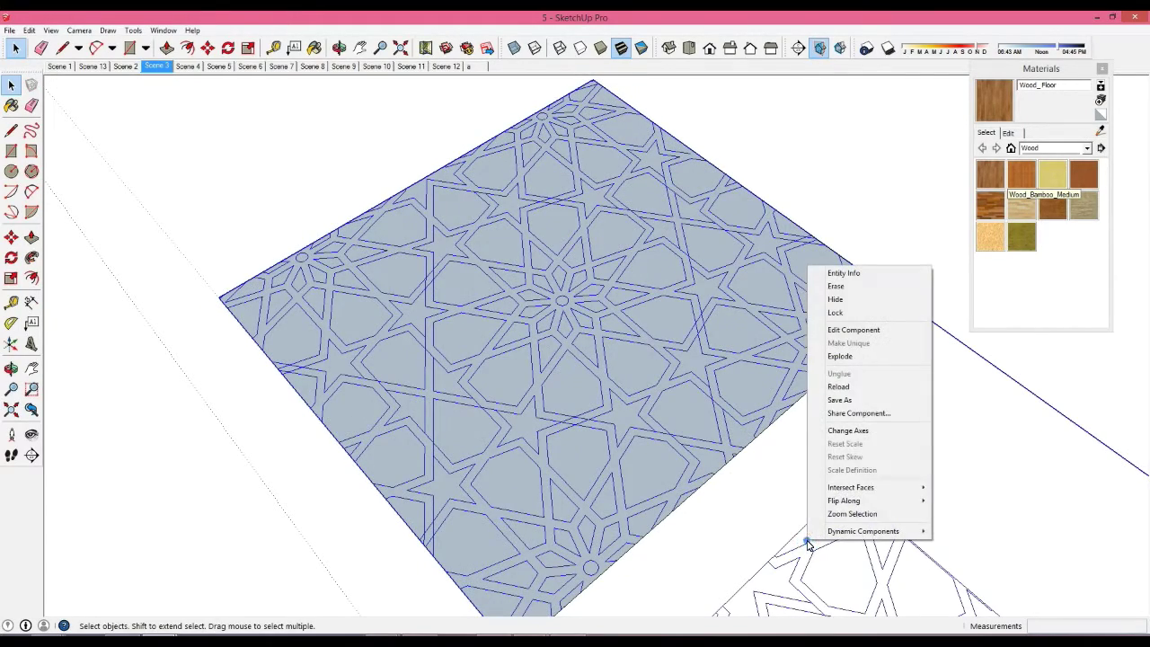
click(849, 363)
click(656, 395)
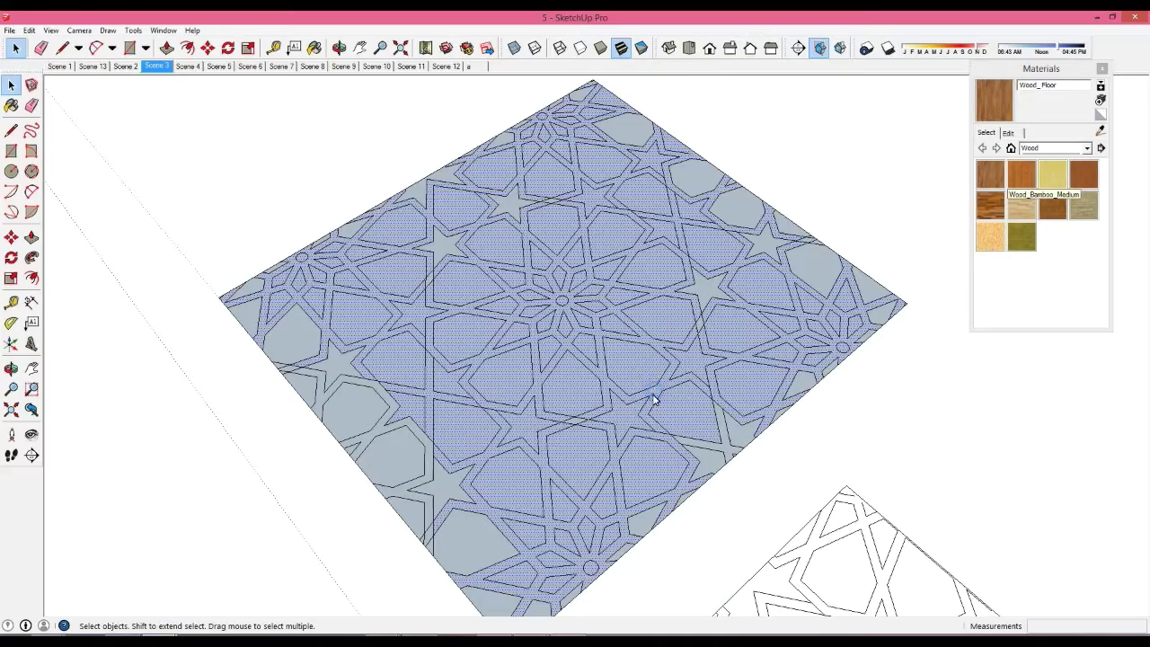
Select the interlace band face with its edges and orbit around the pattern
double_click(656, 395)
middle_drag(654, 397, 682, 386)
scroll(495, 403, up, 2)
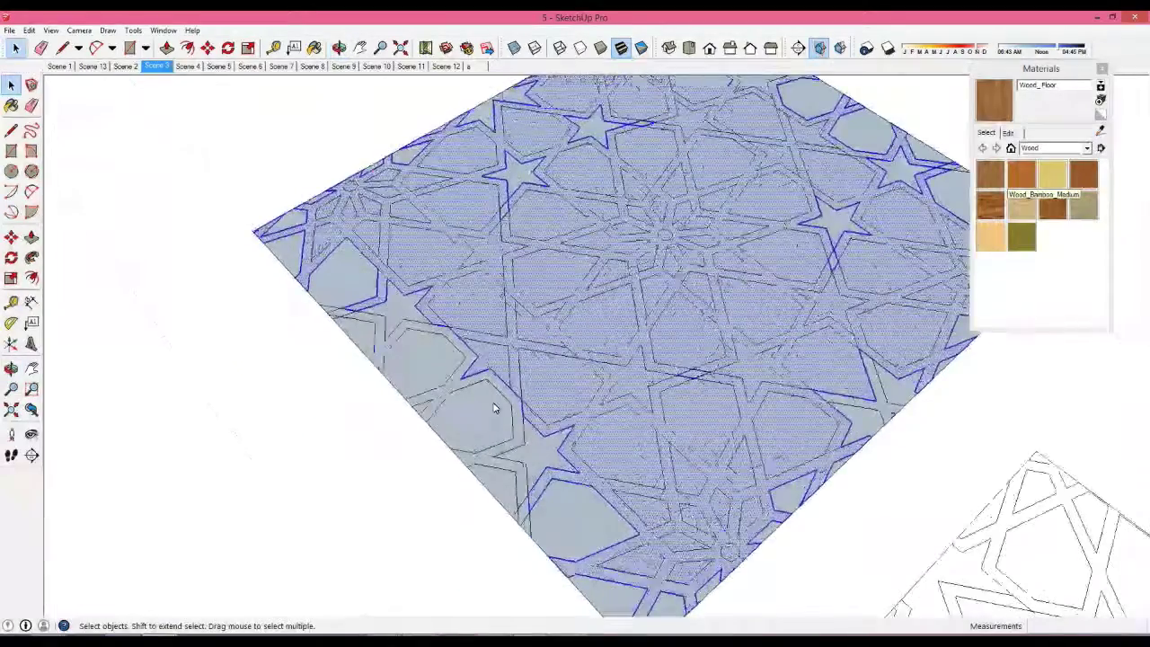
scroll(503, 402, up, 2)
scroll(526, 398, up, 2)
Erase the stray edge near the star's lower tip
key(e)
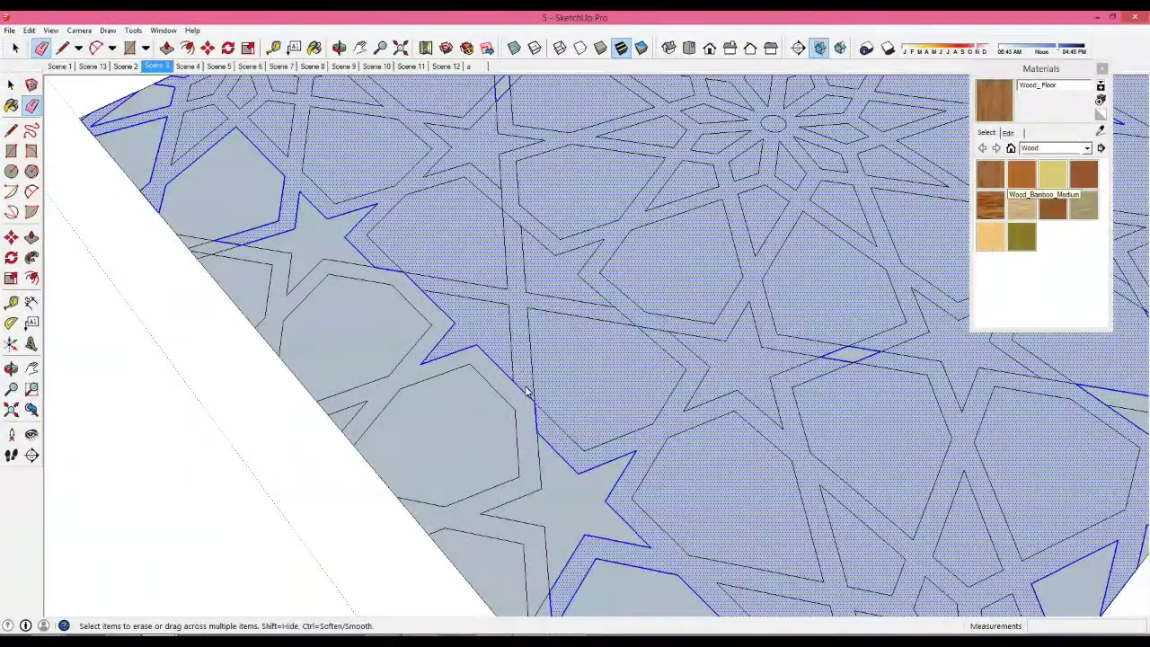
middle_drag(436, 357, 491, 366)
key(space)
scroll(503, 362, up, 2)
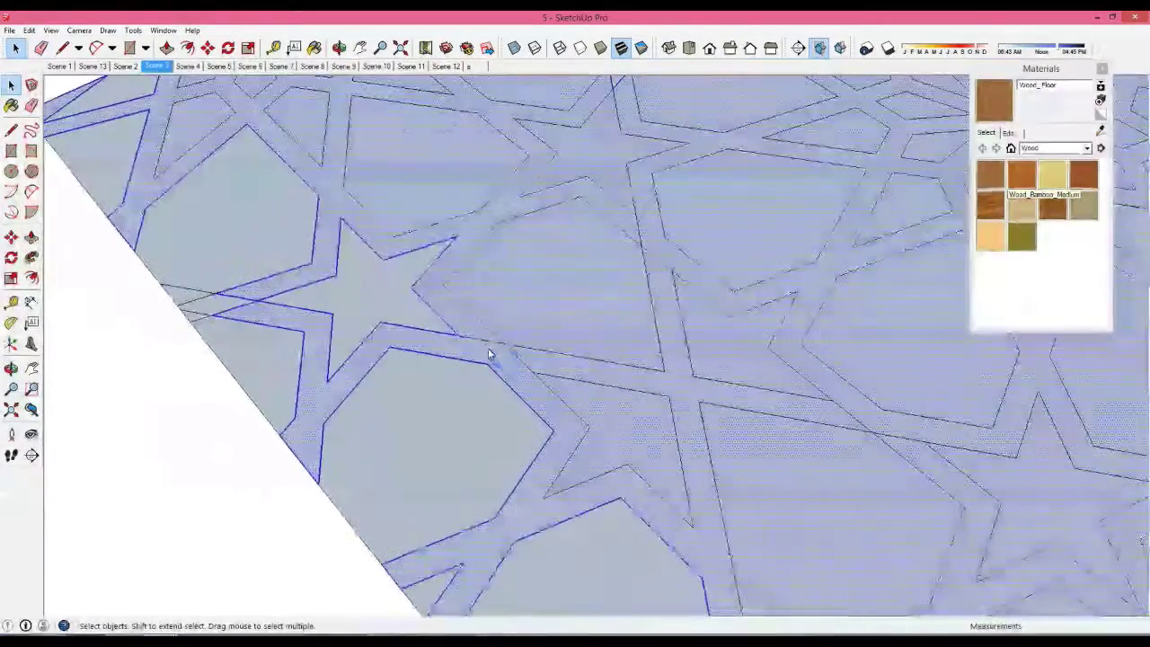
key(e)
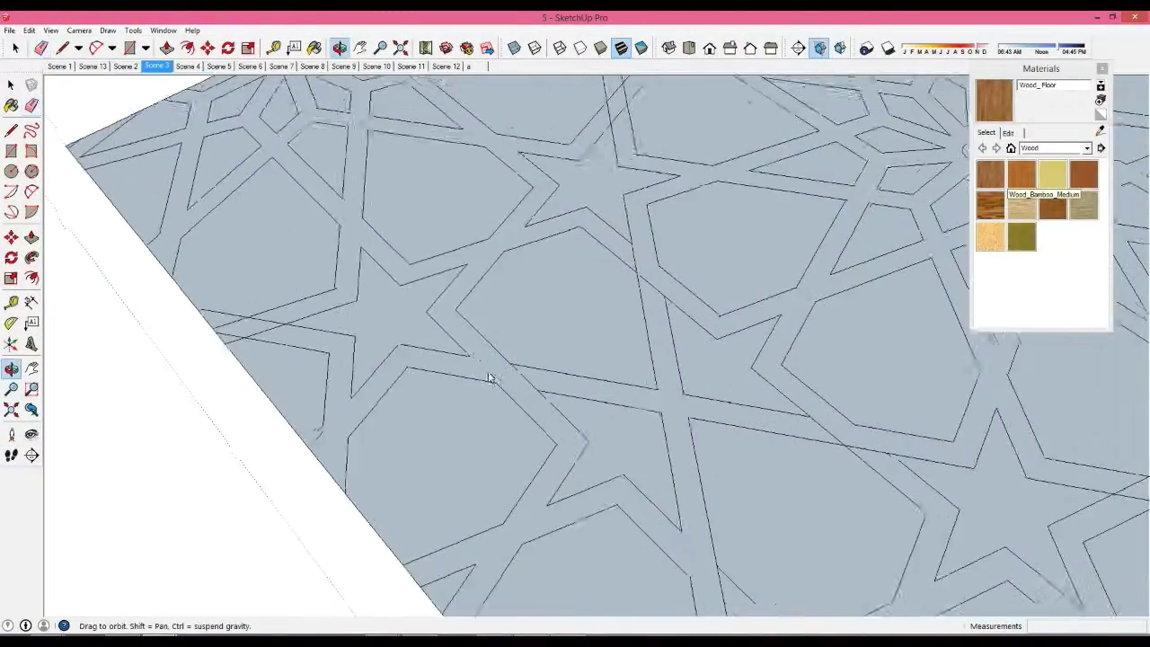
middle_drag(477, 358, 377, 440)
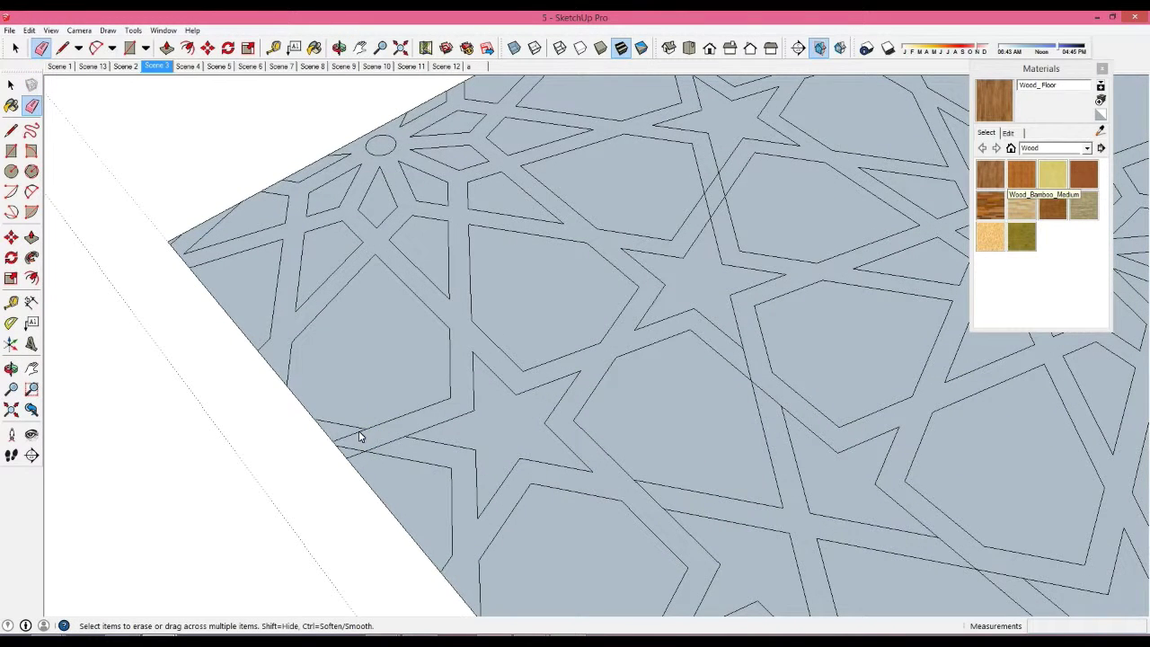
scroll(389, 447, up, 1)
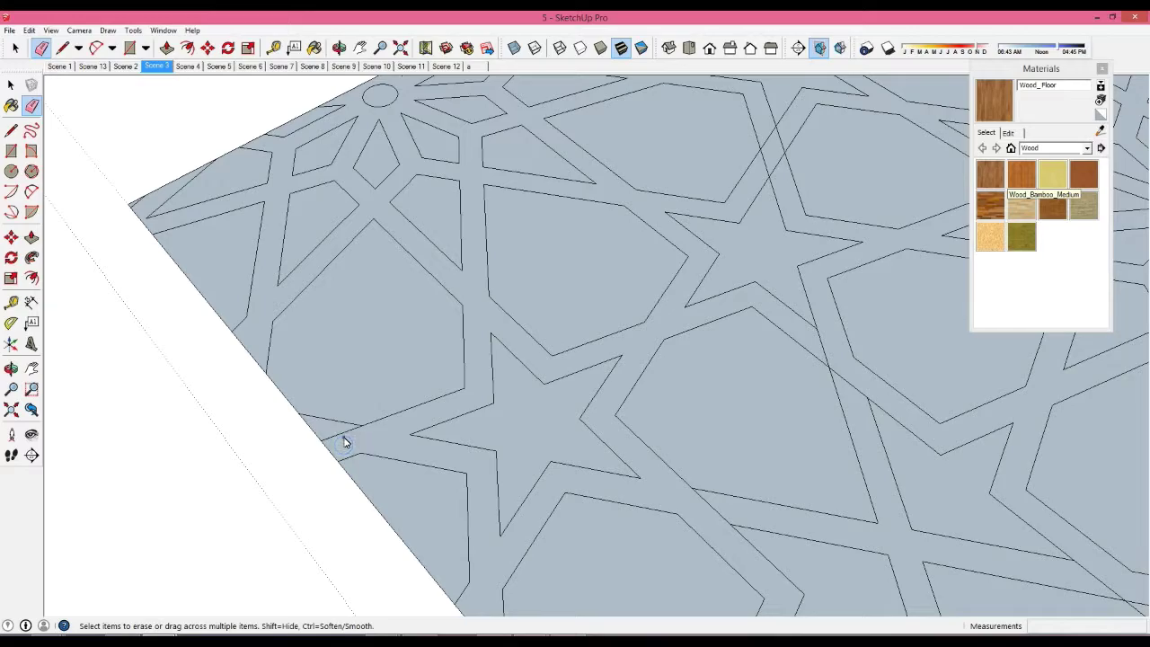
scroll(392, 458, down, 2)
middle_drag(418, 416, 506, 498)
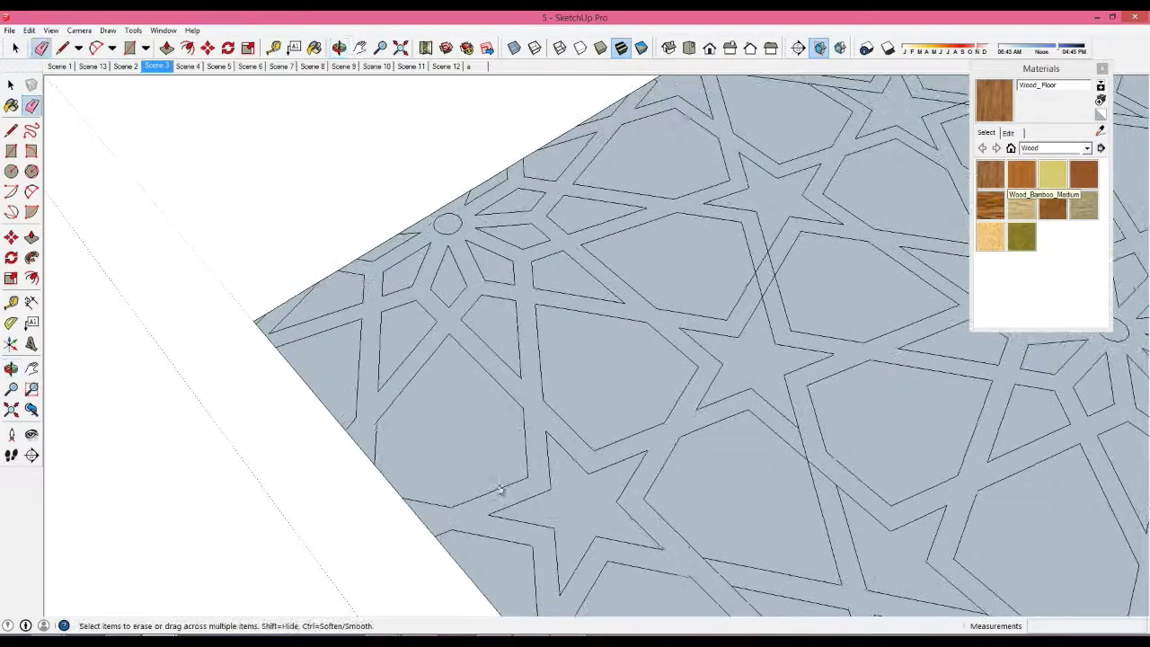
mouse_move(561, 380)
middle_down()
mouse_move(642, 431)
mouse_move(652, 424)
middle_up()
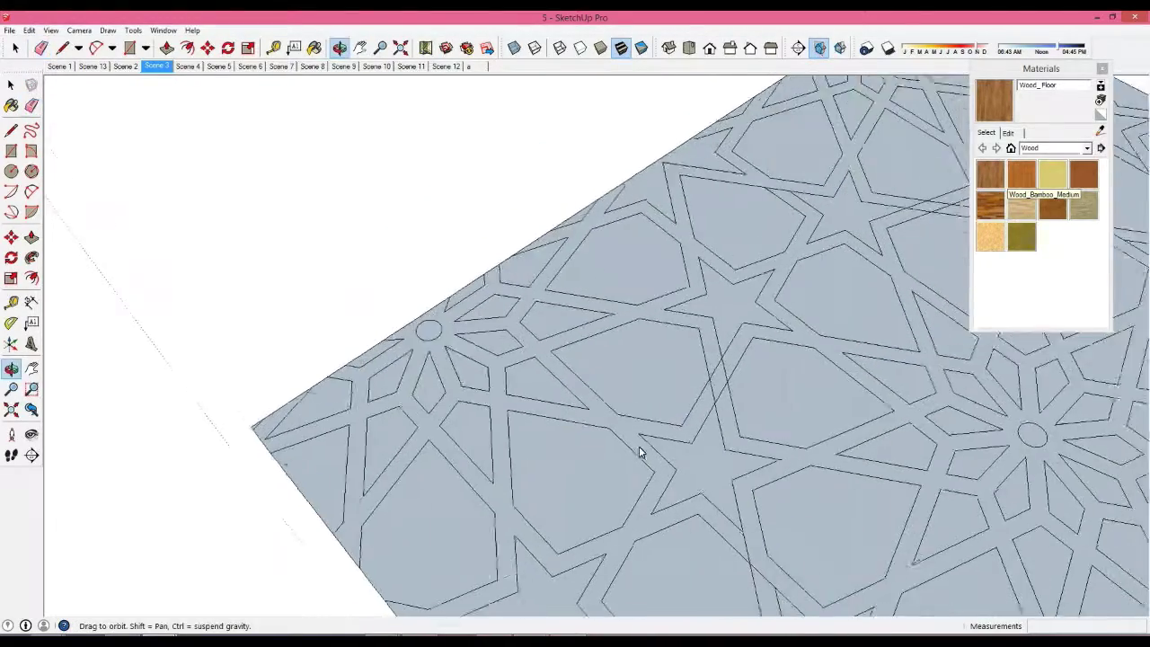
scroll(643, 409, up, 2)
click(643, 394)
Select all connected pattern geometry and orbit closer to inspect it
mouse_move(643, 447)
middle_down()
mouse_move(585, 329)
mouse_move(688, 380)
mouse_move(770, 314)
mouse_move(612, 409)
mouse_move(482, 431)
mouse_move(308, 390)
middle_up()
key(space)
triple_click(490, 389)
mouse_move(490, 389)
middle_down()
mouse_move(543, 395)
mouse_move(511, 398)
middle_up()
middle_drag(240, 464, 390, 389)
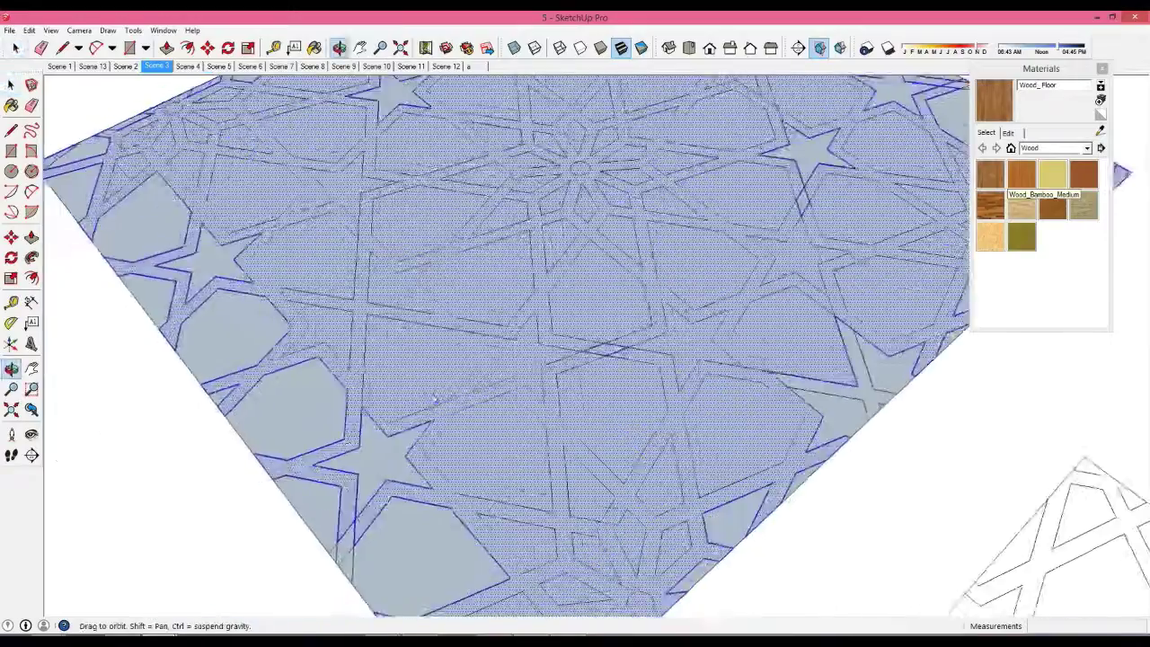
scroll(391, 389, up, 3)
scroll(391, 389, up, 2)
Orbit to show more of the pattern and reselect all connected geometry
key(e)
scroll(391, 388, down, 2)
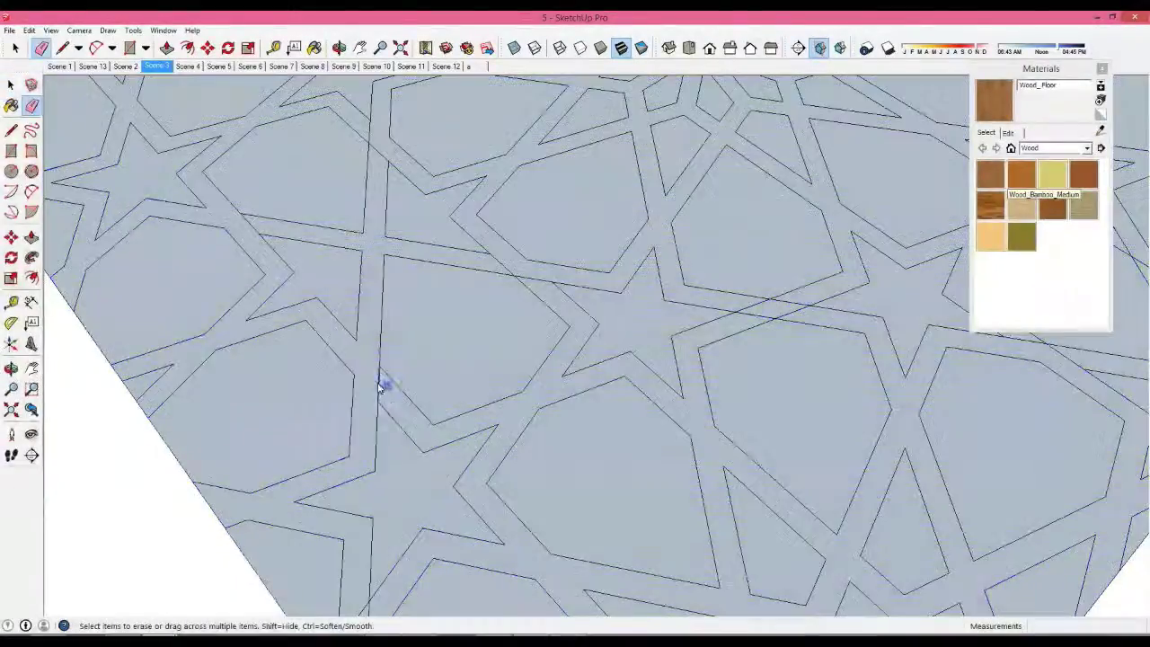
scroll(386, 387, down, 2)
middle_drag(386, 386, 531, 478)
key(space)
triple_click(387, 370)
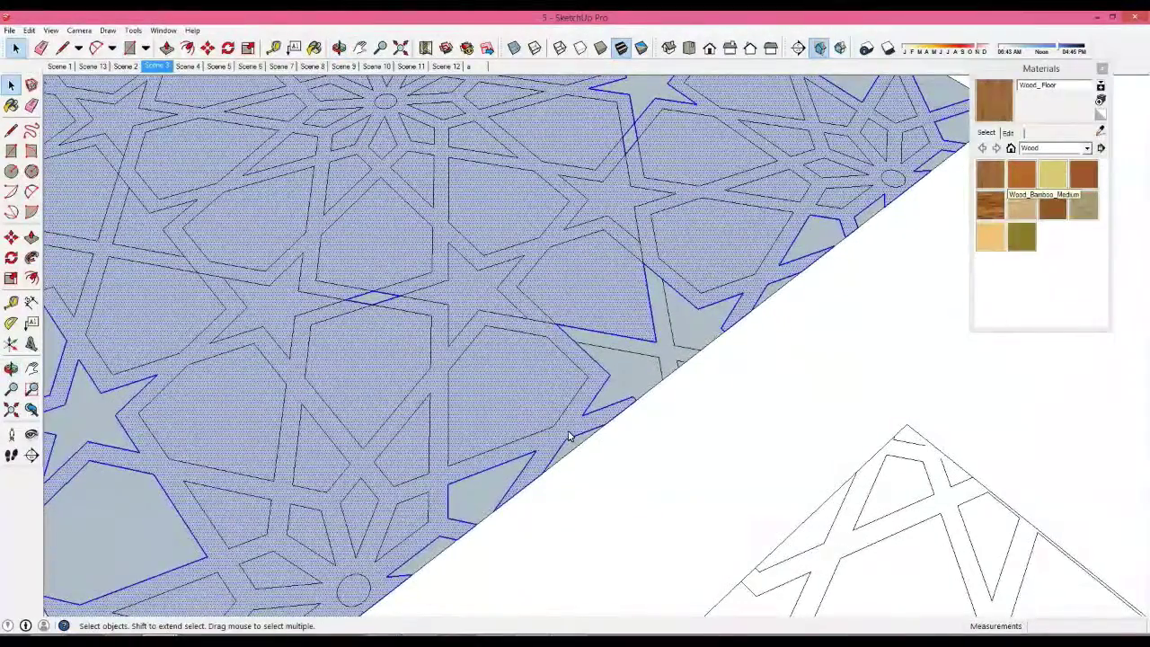
Draw short Line edges across the first gaps in the lattice bands, closing new faces
key(l)
click(553, 429)
click(567, 428)
middle_drag(508, 455, 524, 452)
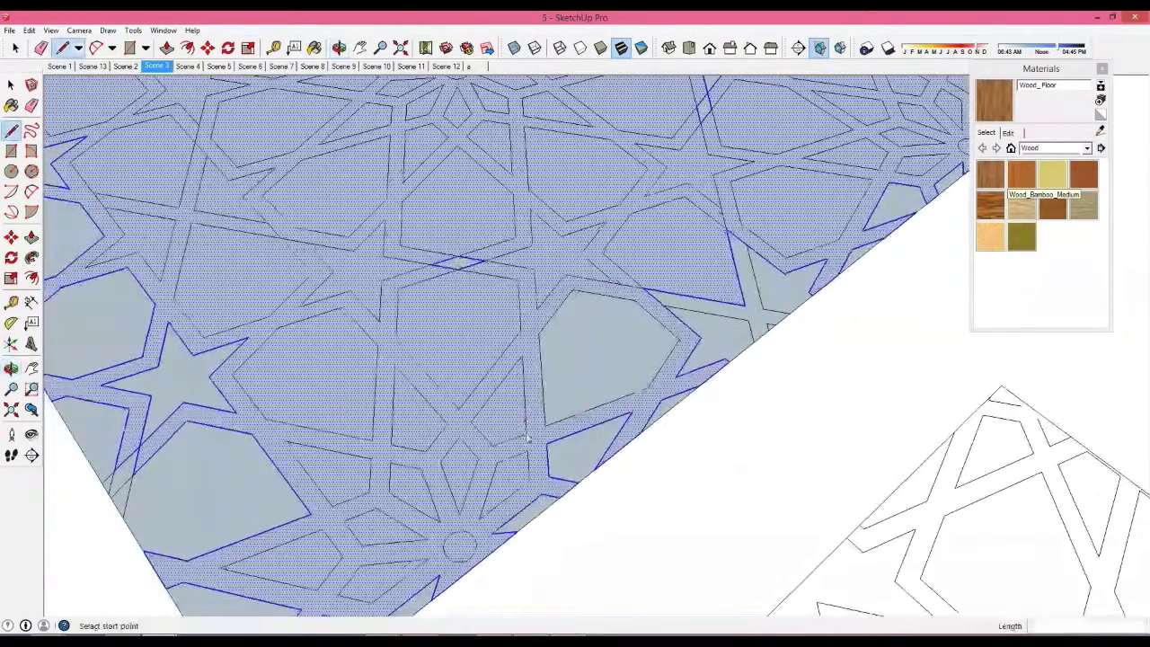
key(Escape)
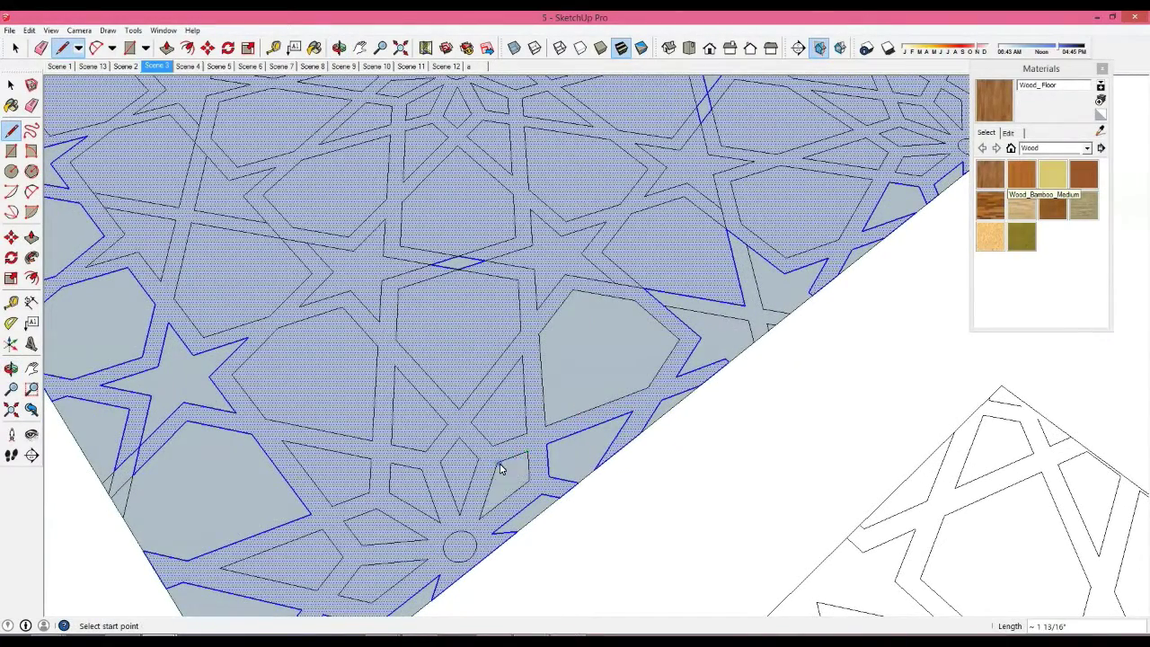
middle_drag(500, 464, 528, 426)
click(536, 397)
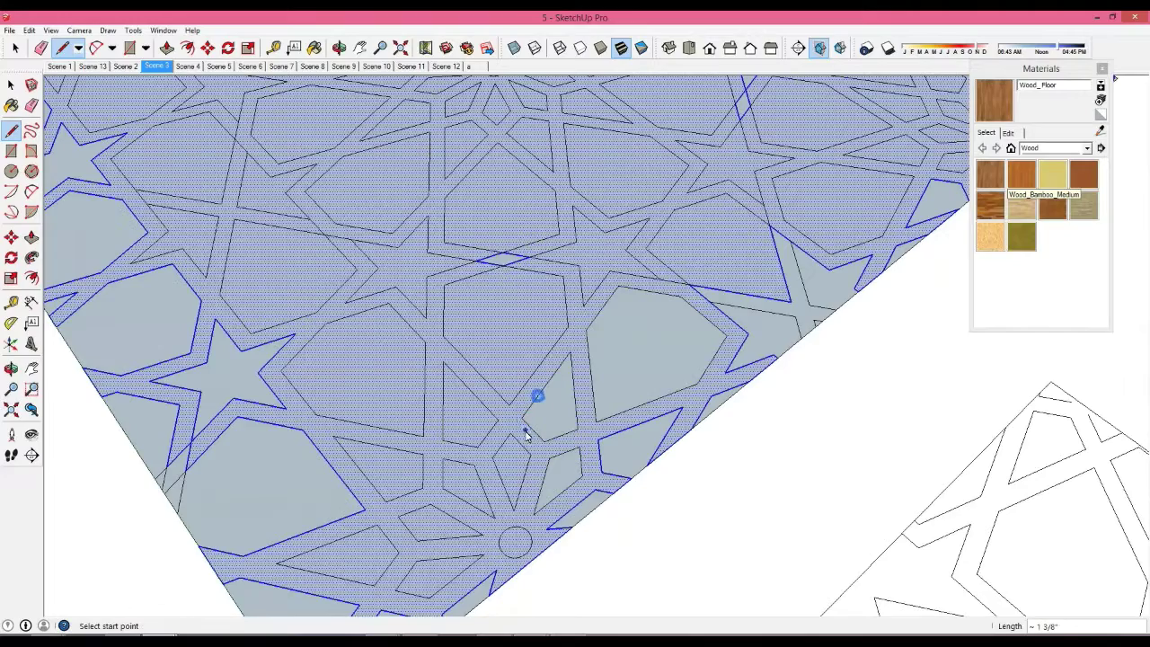
middle_drag(503, 457, 504, 411)
click(501, 431)
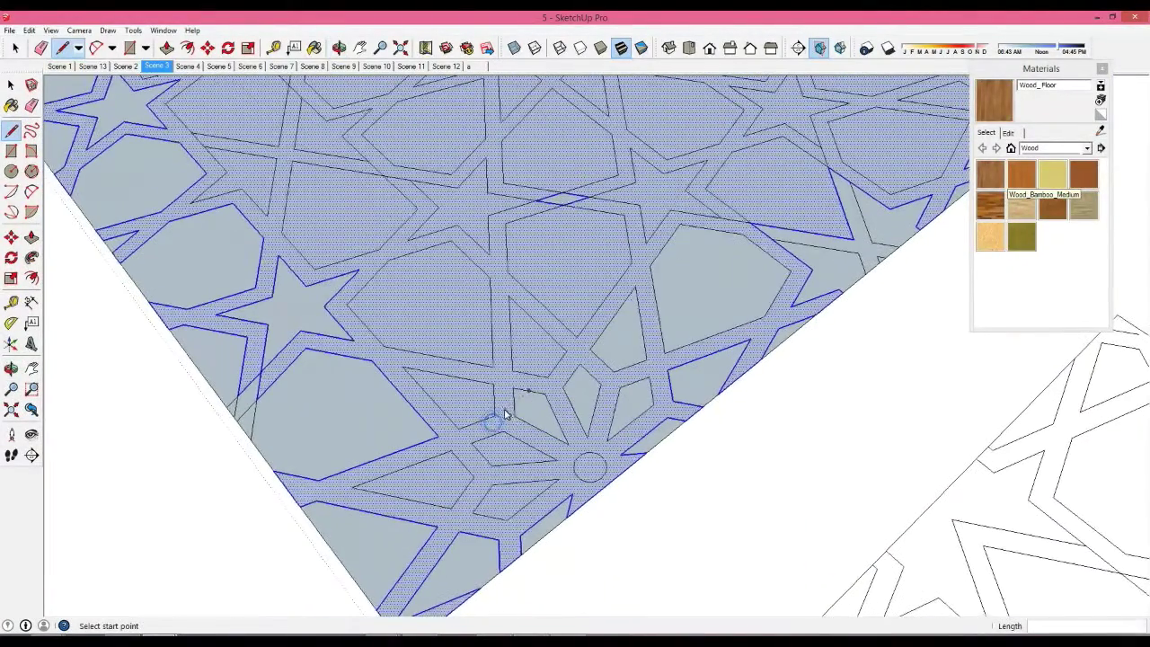
click(494, 415)
click(500, 433)
click(507, 437)
middle_drag(510, 438, 520, 417)
click(494, 418)
click(483, 406)
click(526, 442)
middle_drag(527, 442, 627, 405)
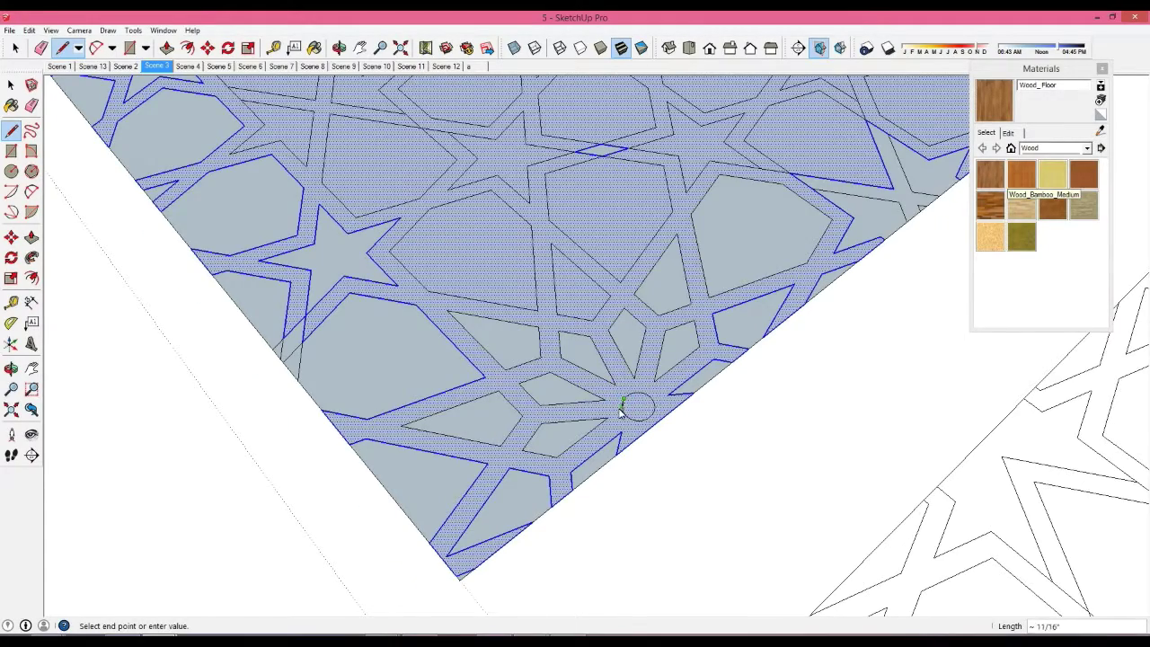
Bridge the gaps in several more open polygon outlines so each seals into a solid face
scroll(619, 408, up, 2)
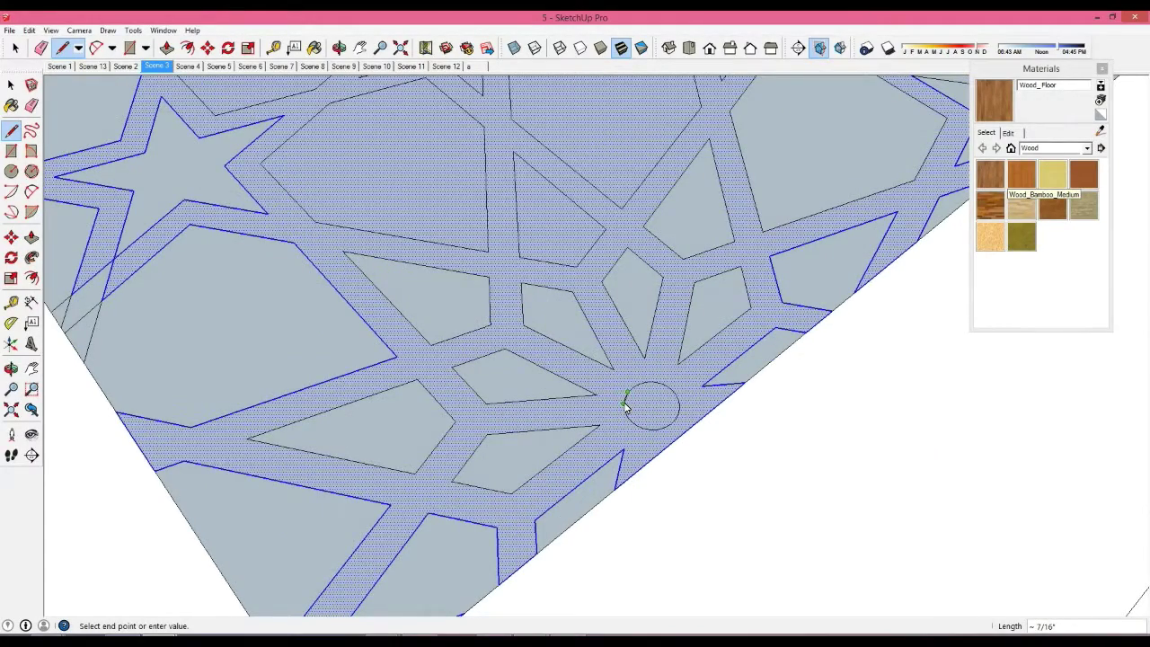
scroll(625, 407, up, 1)
scroll(631, 399, down, 2)
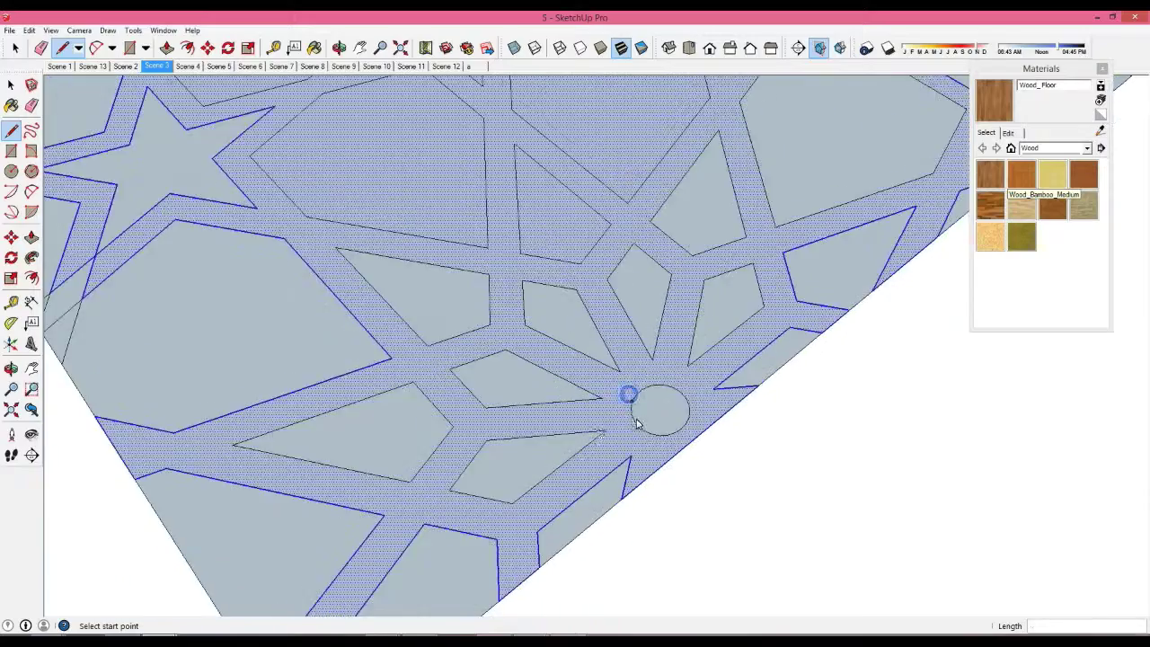
scroll(552, 462, down, 2)
scroll(551, 458, up, 2)
key(Escape)
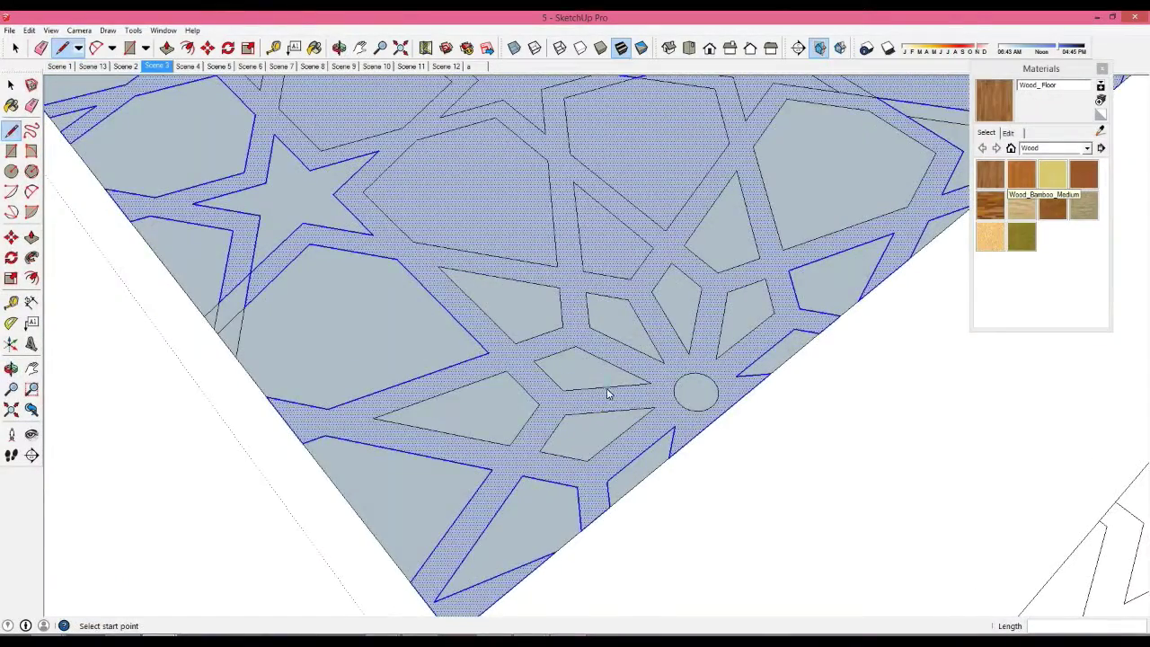
scroll(607, 394, down, 2)
scroll(602, 368, up, 1)
click(600, 365)
click(618, 369)
click(571, 362)
click(575, 335)
middle_drag(459, 320, 451, 385)
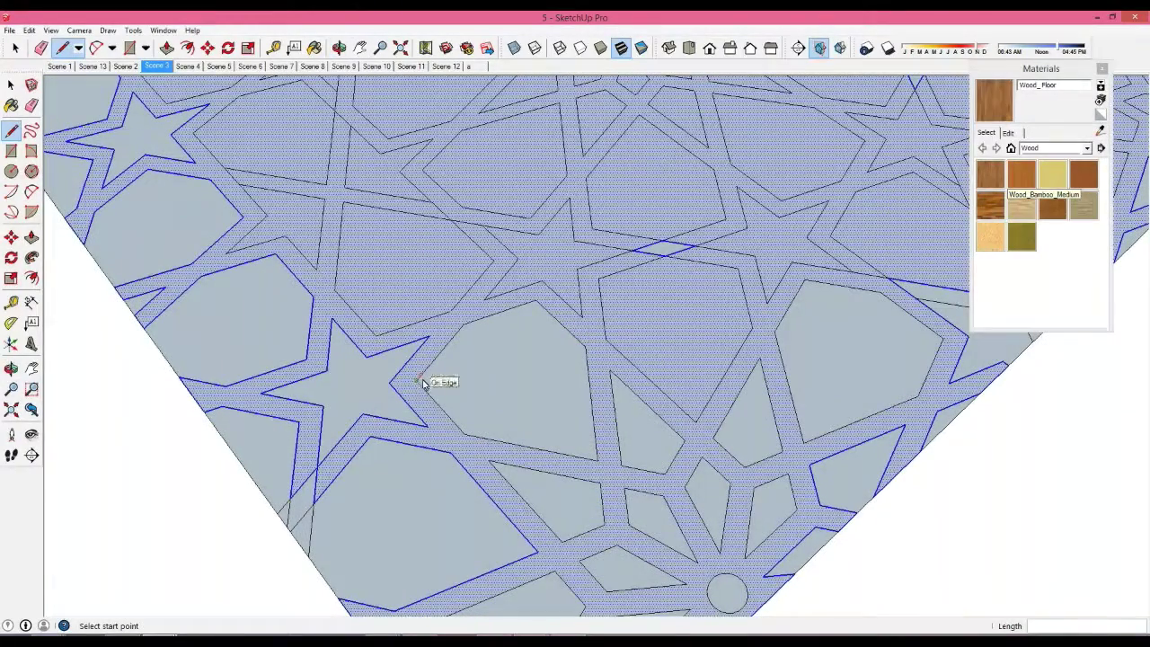
mouse_move(455, 348)
middle_down()
mouse_move(504, 395)
mouse_move(579, 396)
mouse_move(570, 385)
mouse_move(590, 369)
middle_up()
click(535, 381)
click(516, 387)
click(599, 420)
click(604, 399)
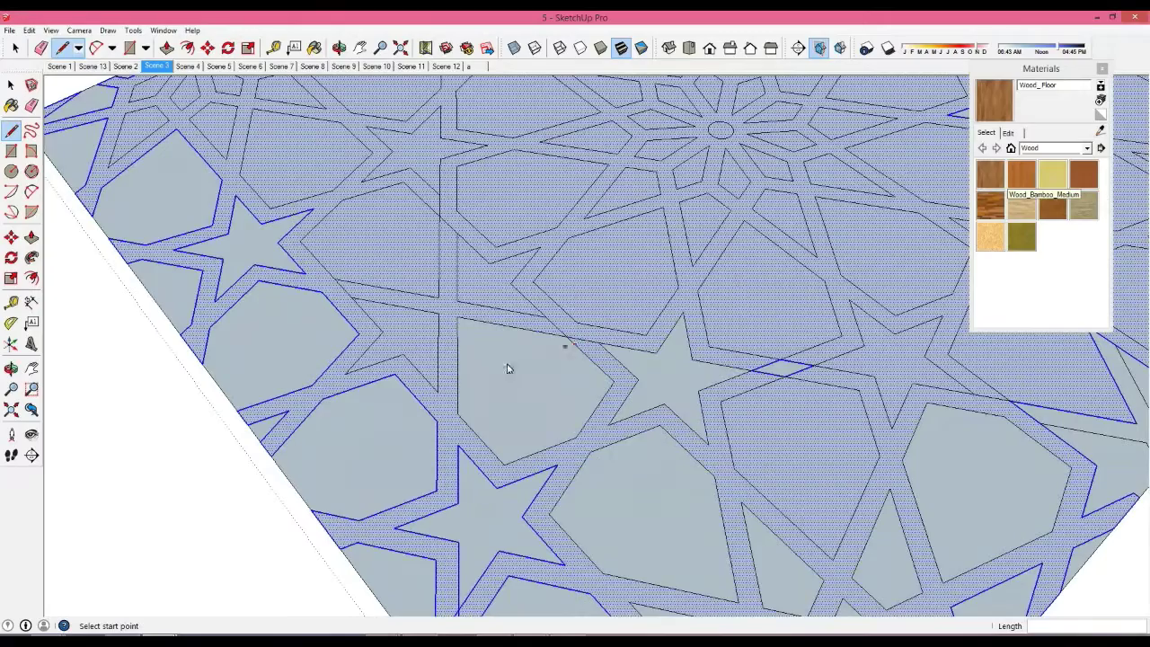
Close the star-point polygons and another cut-out into faces
click(438, 350)
middle_drag(441, 335, 546, 437)
click(441, 345)
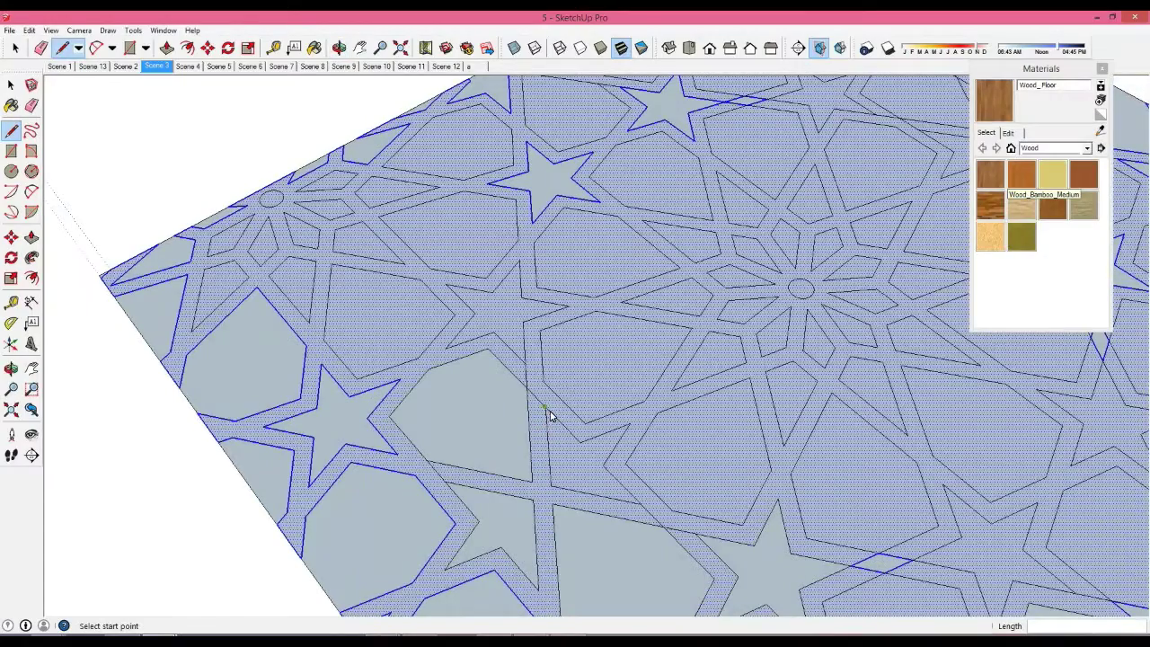
middle_drag(543, 423, 579, 438)
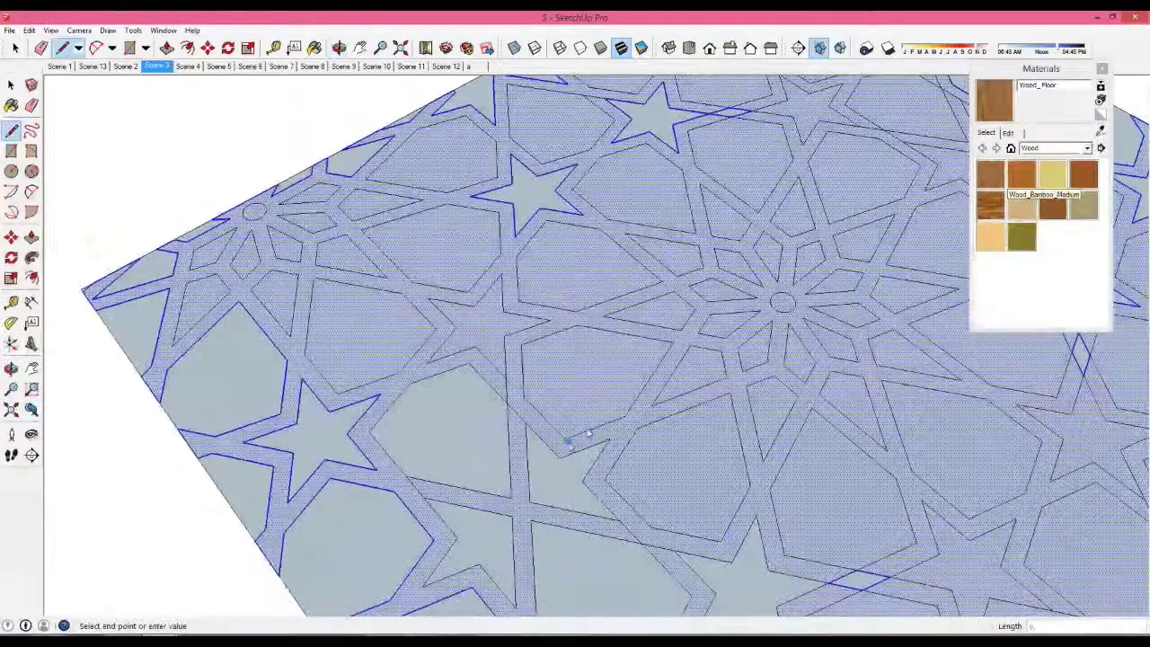
click(594, 429)
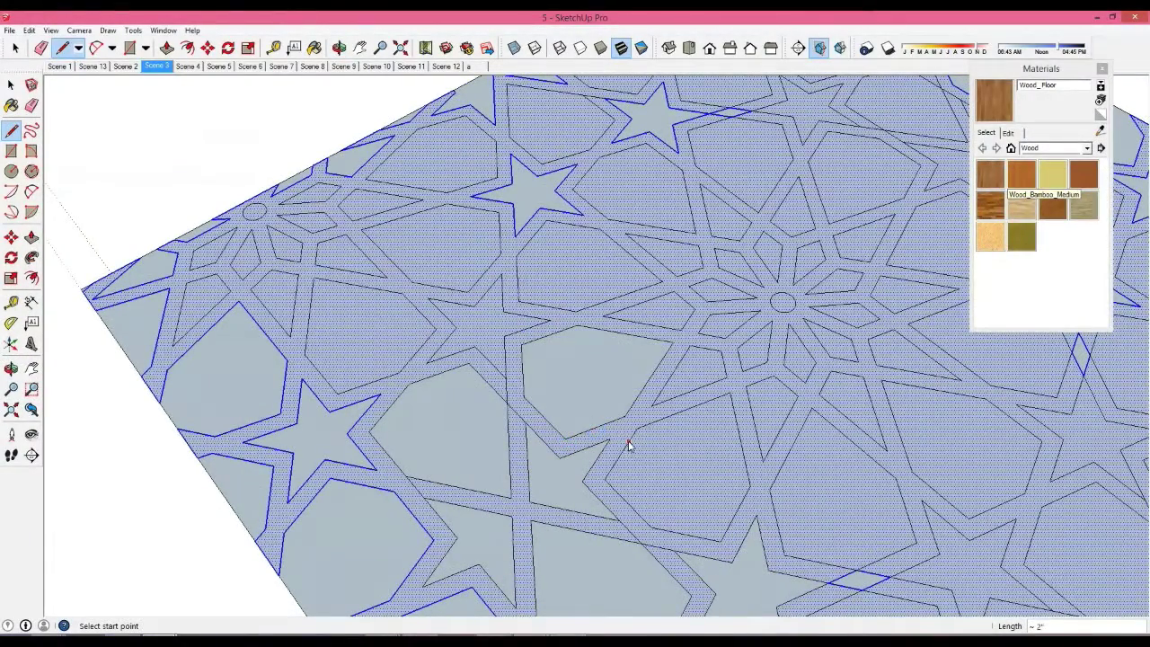
click(617, 463)
mouse_move(616, 462)
middle_down()
mouse_move(585, 441)
mouse_move(640, 426)
middle_up()
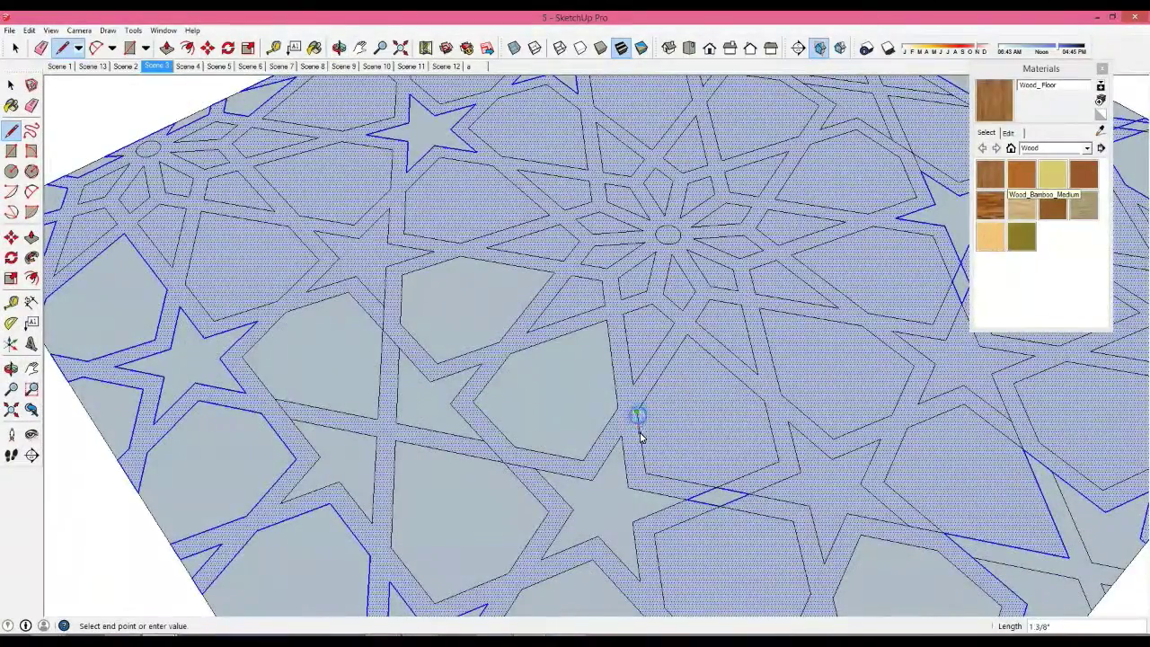
scroll(636, 422, up, 5)
scroll(636, 422, down, 4)
Seal the remaining gaps, then select the whole connected star pattern
click(593, 384)
click(675, 403)
middle_drag(674, 403, 566, 409)
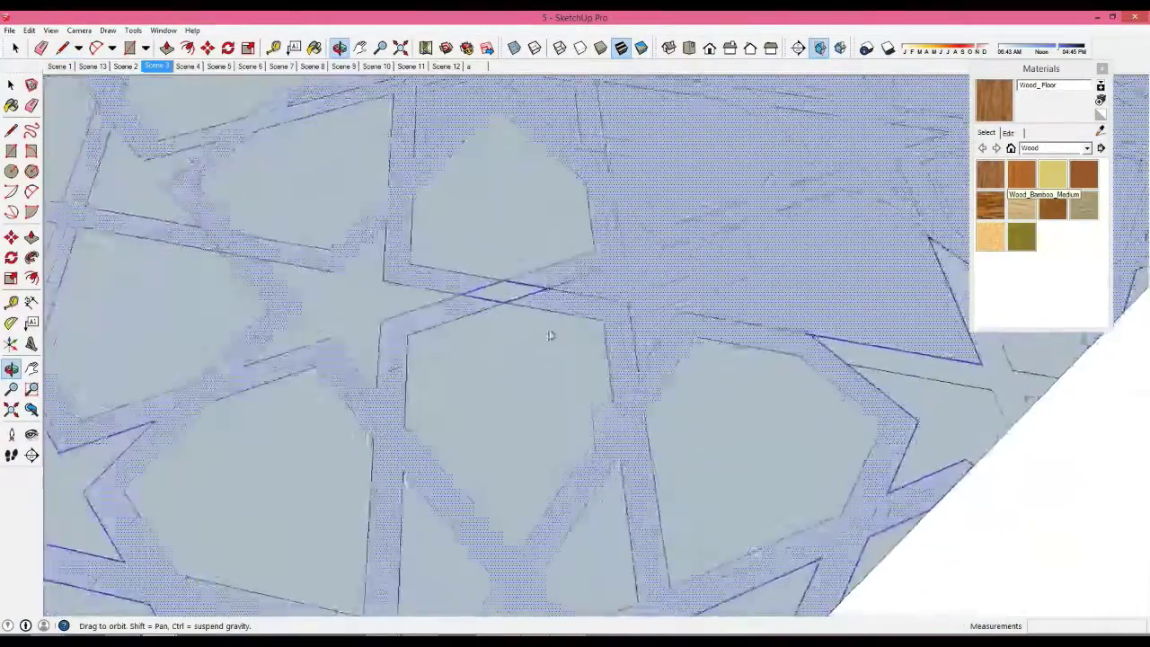
click(573, 433)
mouse_move(569, 431)
middle_down()
mouse_move(613, 398)
mouse_move(634, 419)
mouse_move(551, 412)
middle_up()
click(626, 410)
key(space)
triple_click(488, 402)
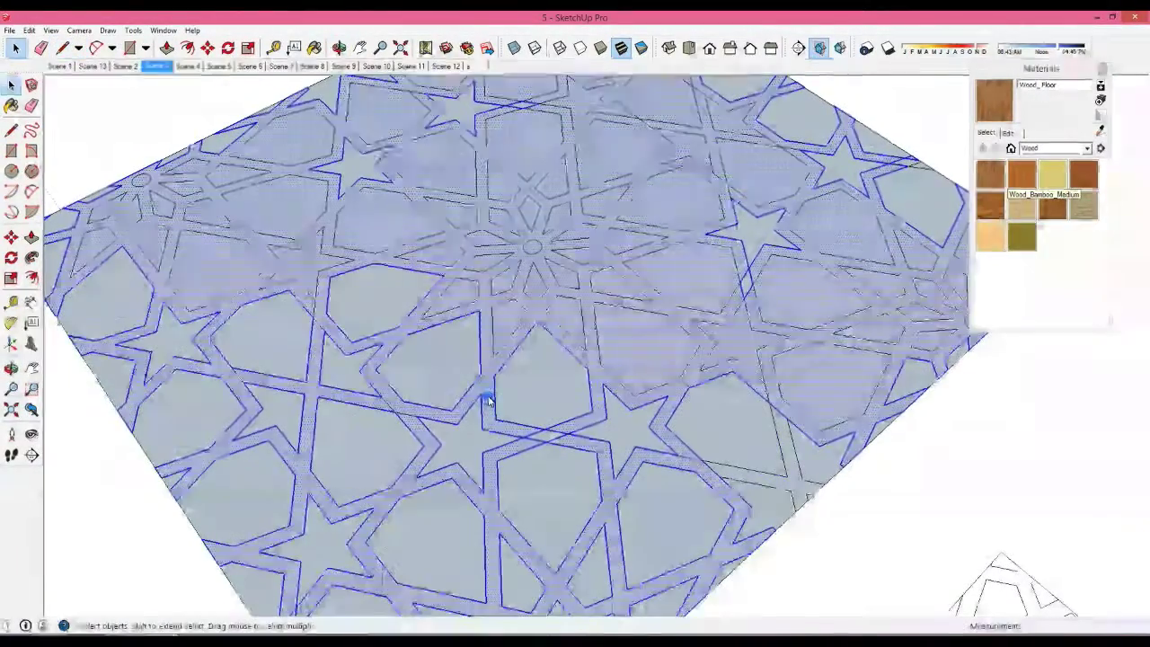
Close the pentagon opening into a face with a short edge and finish the nearby lines
scroll(589, 432, up, 3)
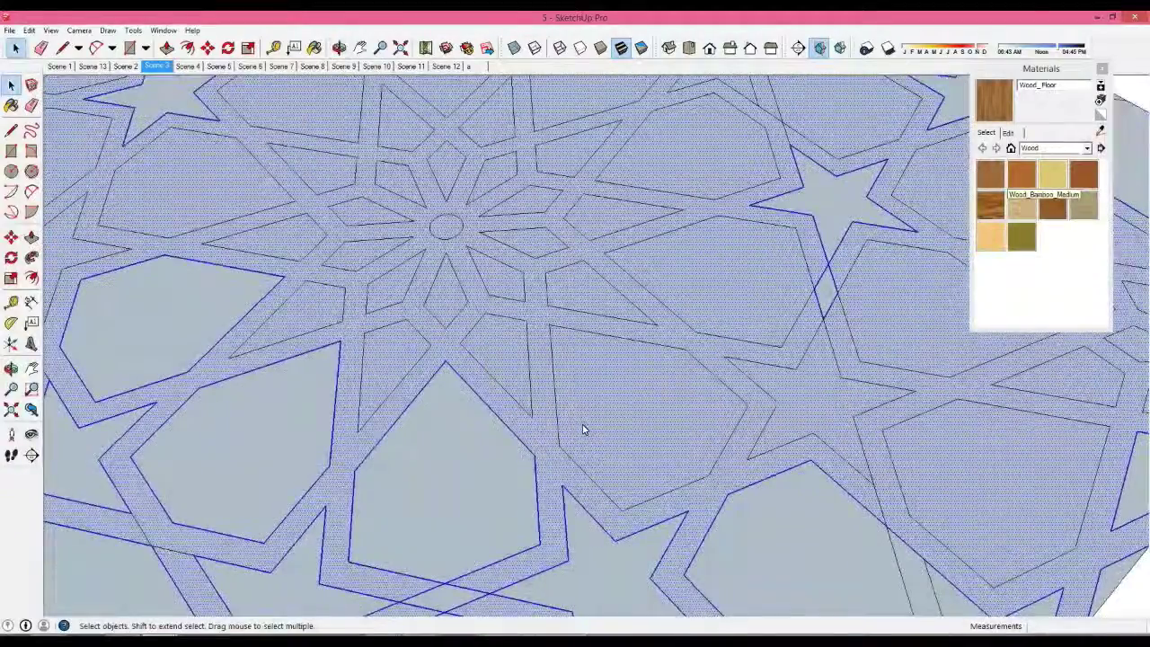
key(l)
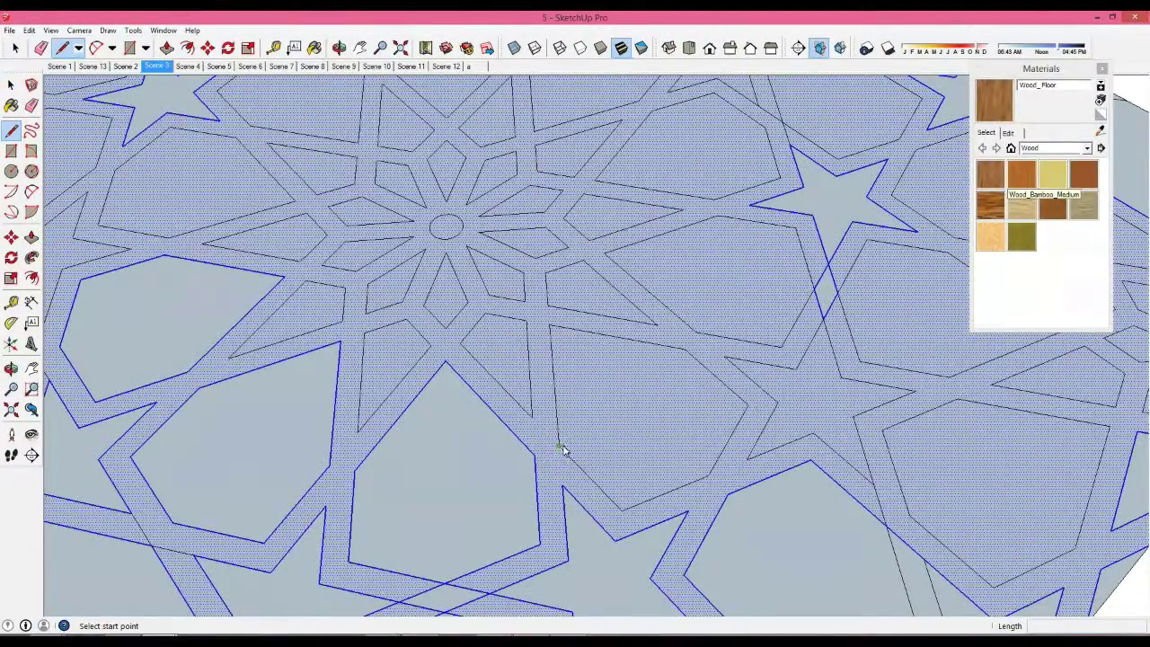
click(558, 443)
click(568, 460)
mouse_move(607, 467)
shift+middle_down()
mouse_move(672, 411)
mouse_move(650, 363)
shift+middle_up()
click(656, 434)
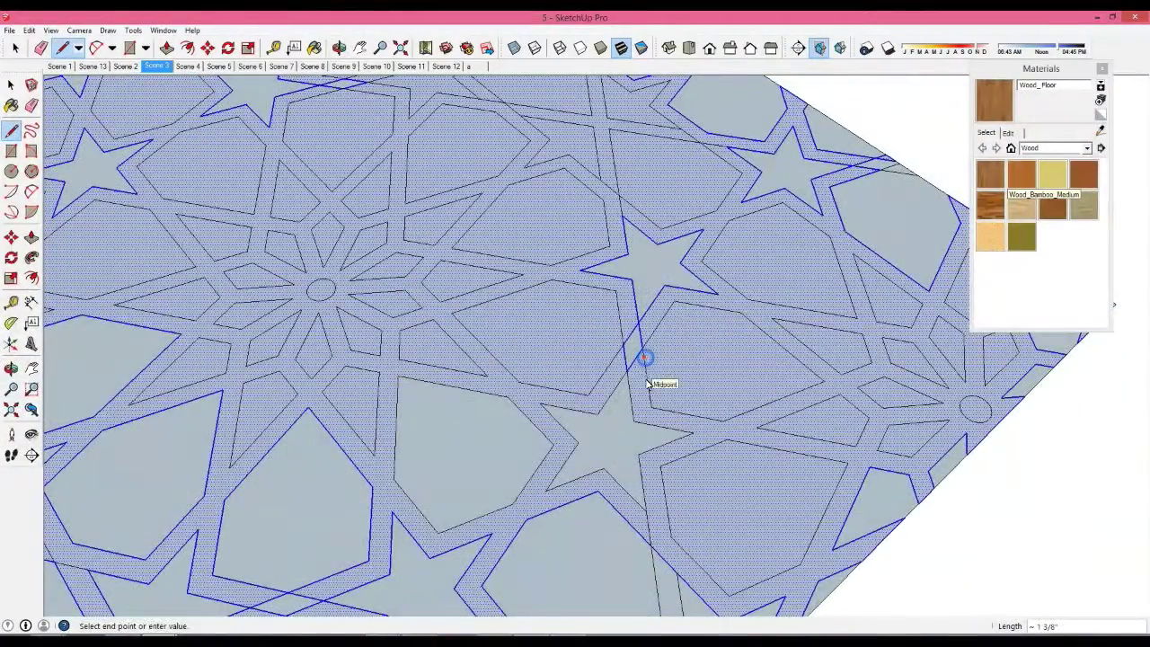
middle_drag(673, 437, 669, 395)
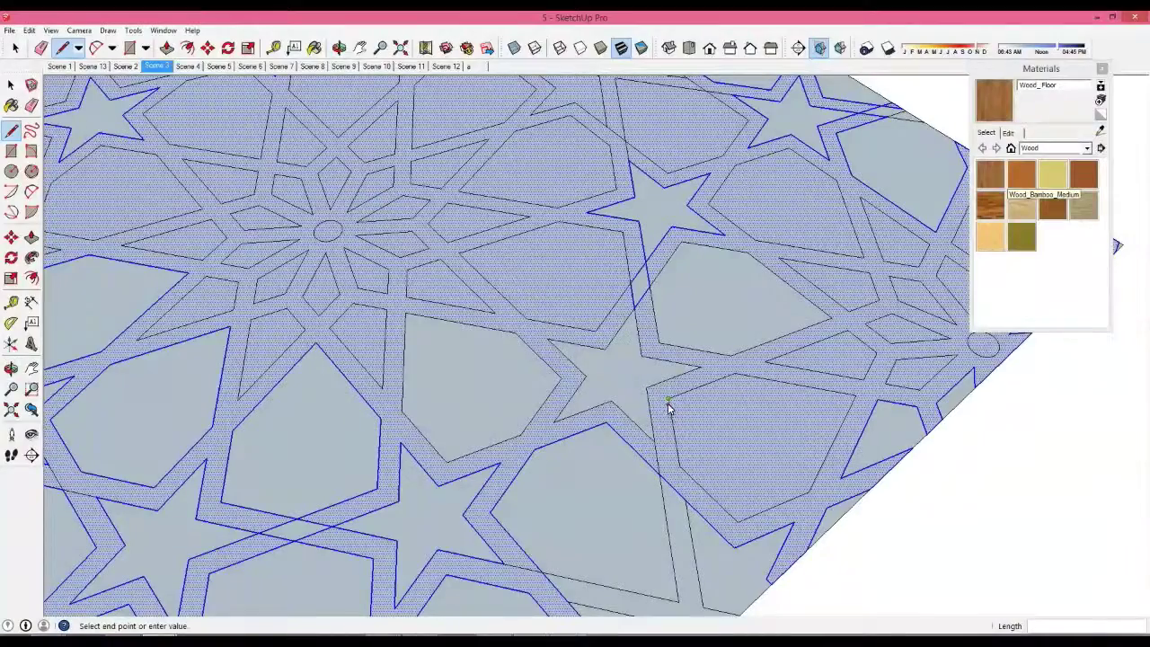
click(671, 435)
middle_drag(698, 431, 712, 424)
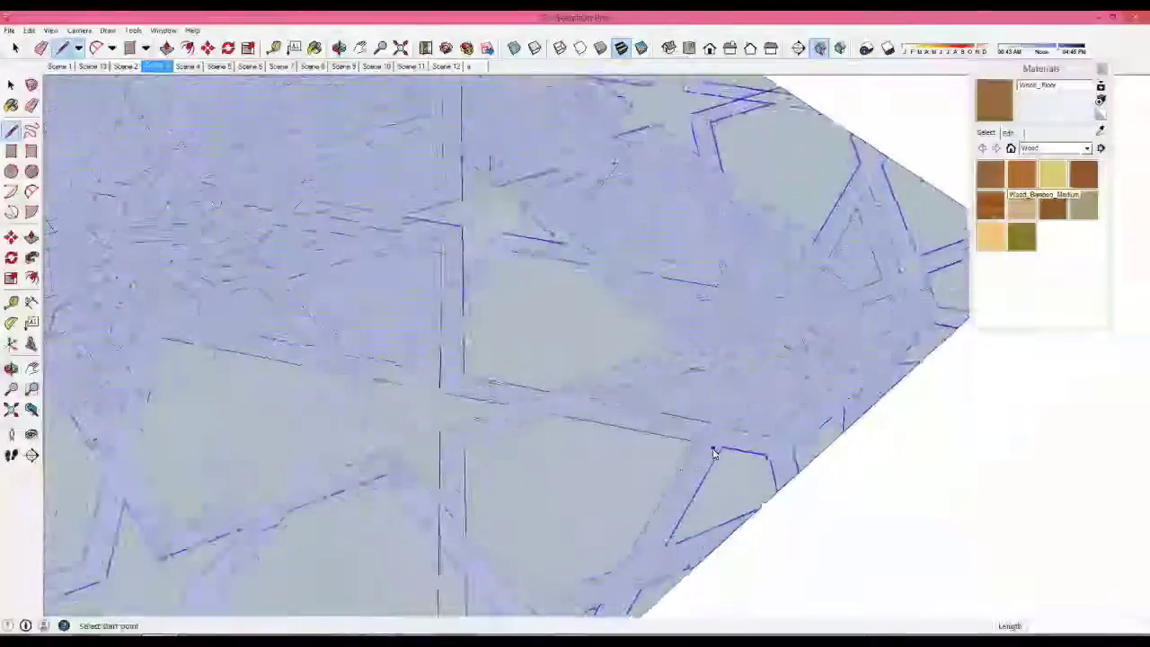
click(710, 410)
key(Escape)
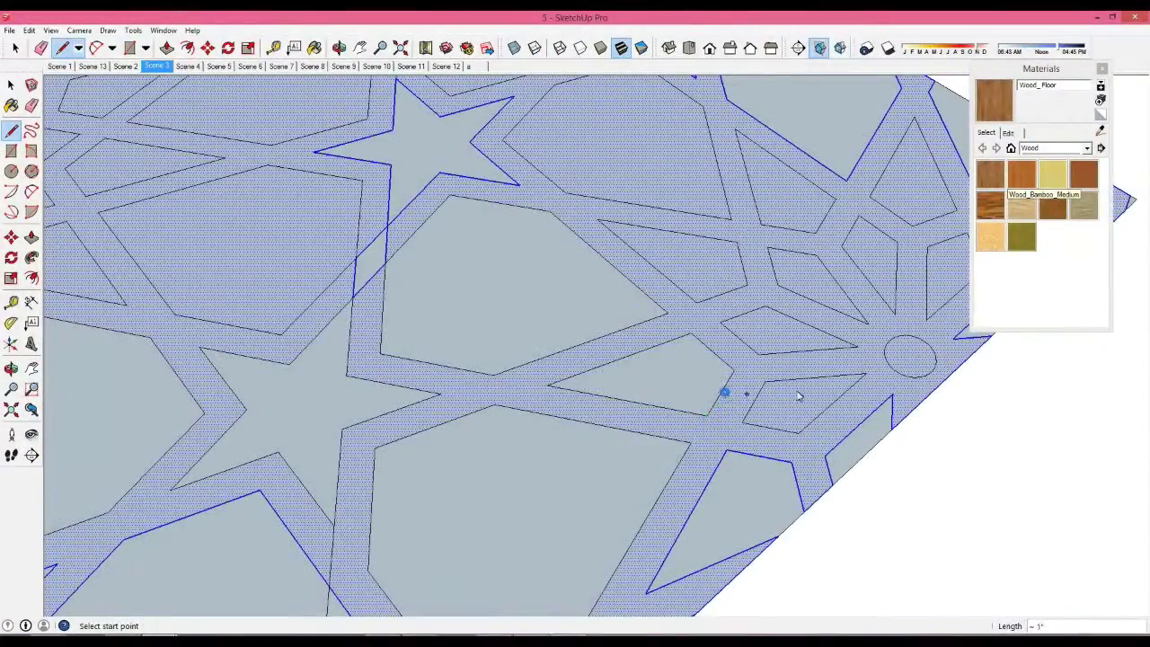
middle_drag(724, 392, 703, 391)
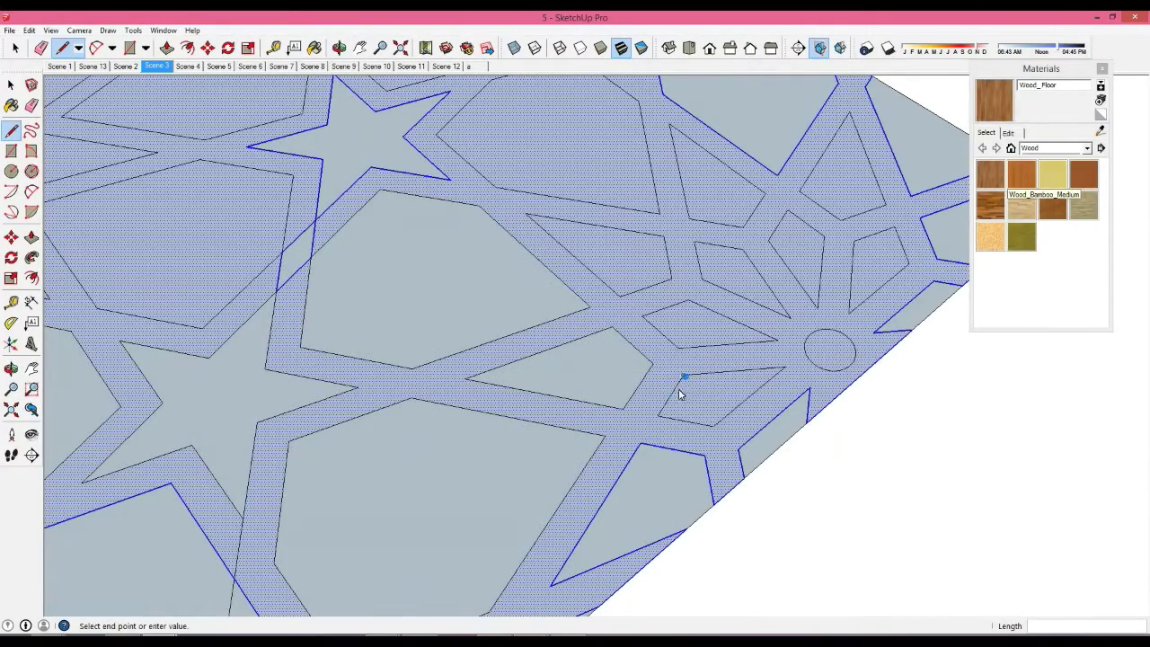
key(Escape)
mouse_move(681, 388)
middle_down()
mouse_move(606, 429)
mouse_move(619, 411)
middle_up()
Close the quadrilateral and kite openings beside the circle into grey faces
click(600, 424)
key(Escape)
scroll(619, 438, up, 3)
click(619, 437)
key(Escape)
middle_drag(668, 428, 669, 474)
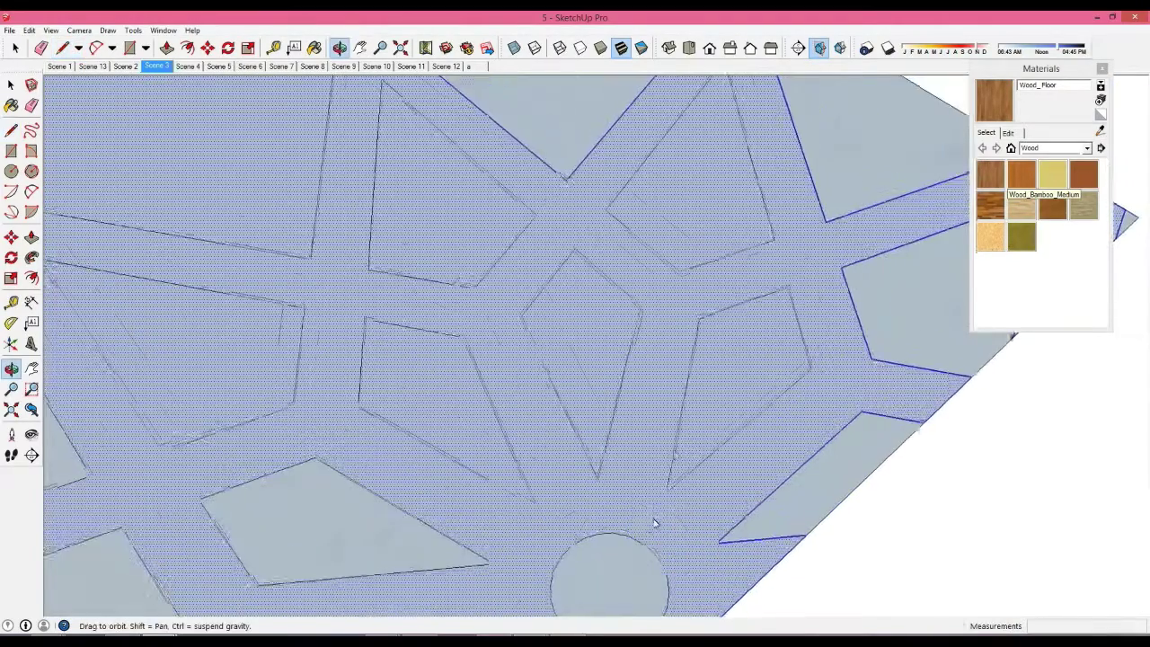
click(676, 451)
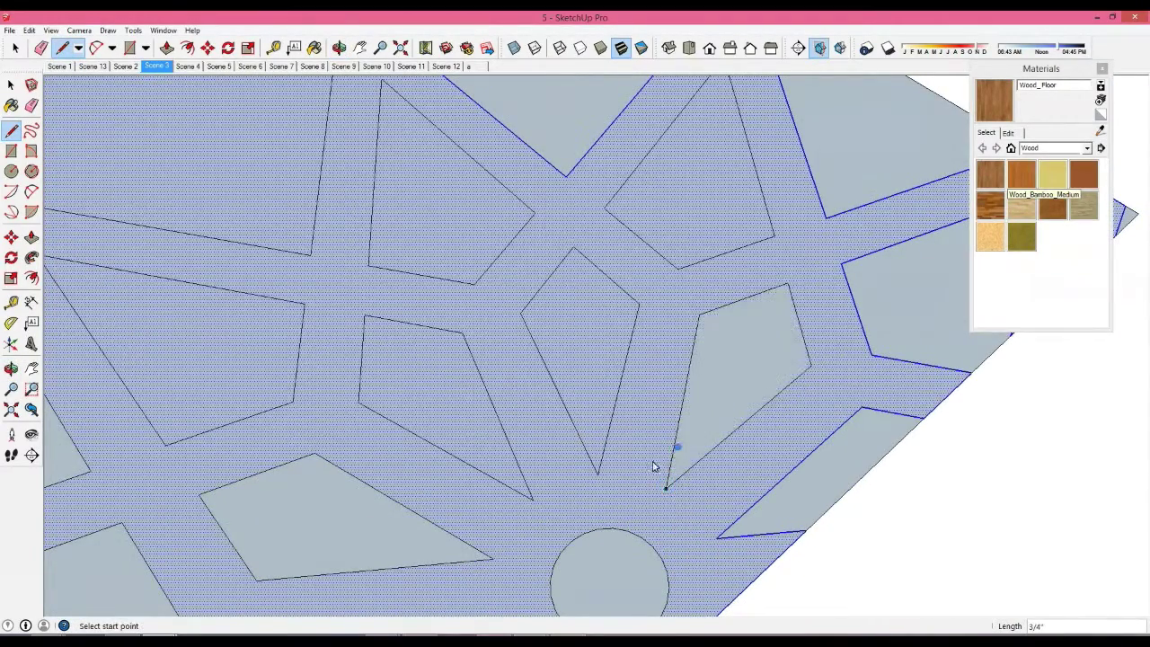
click(609, 452)
shift+middle_drag(546, 485, 587, 439)
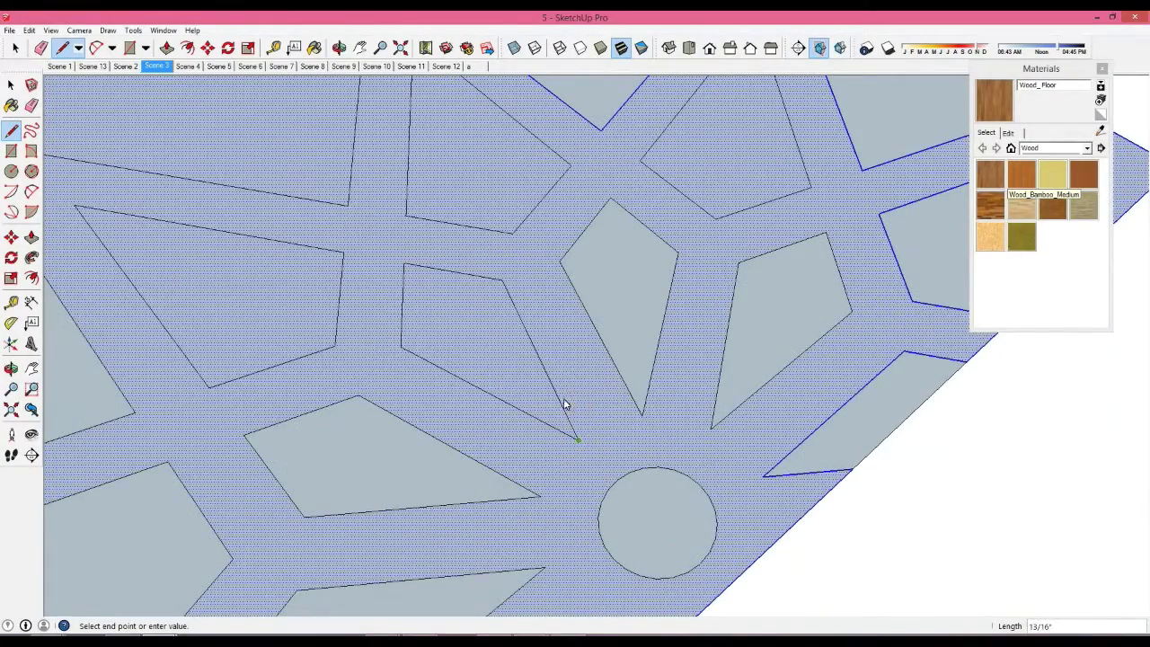
click(561, 401)
shift+middle_drag(561, 402, 597, 454)
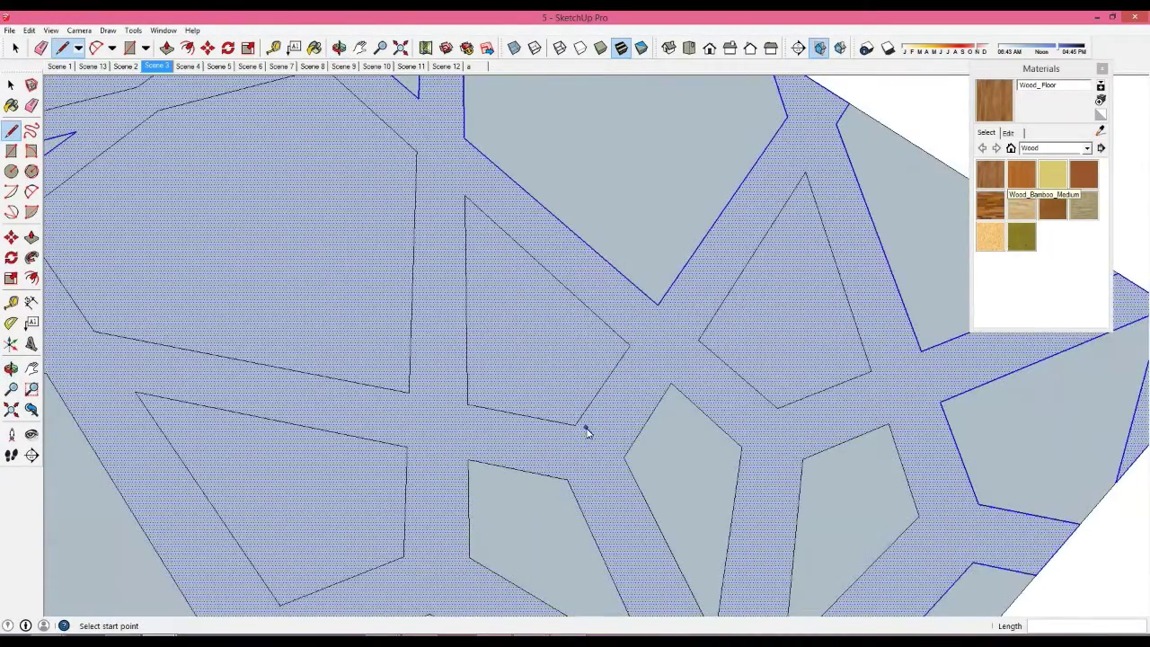
click(598, 392)
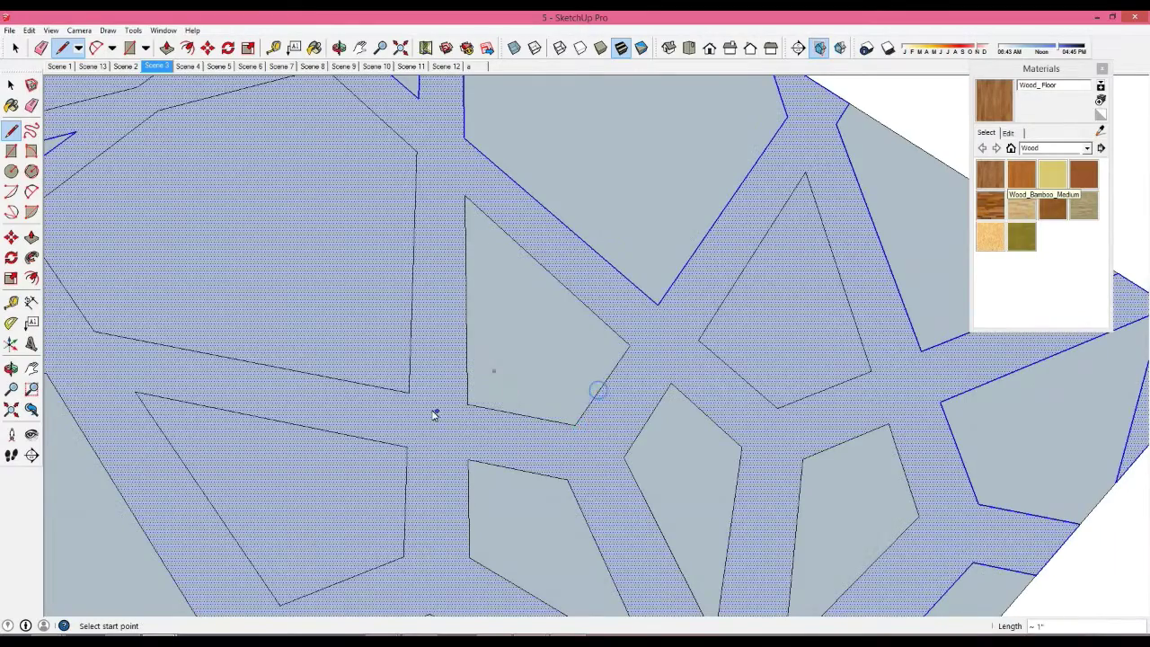
shift+middle_drag(433, 414, 649, 393)
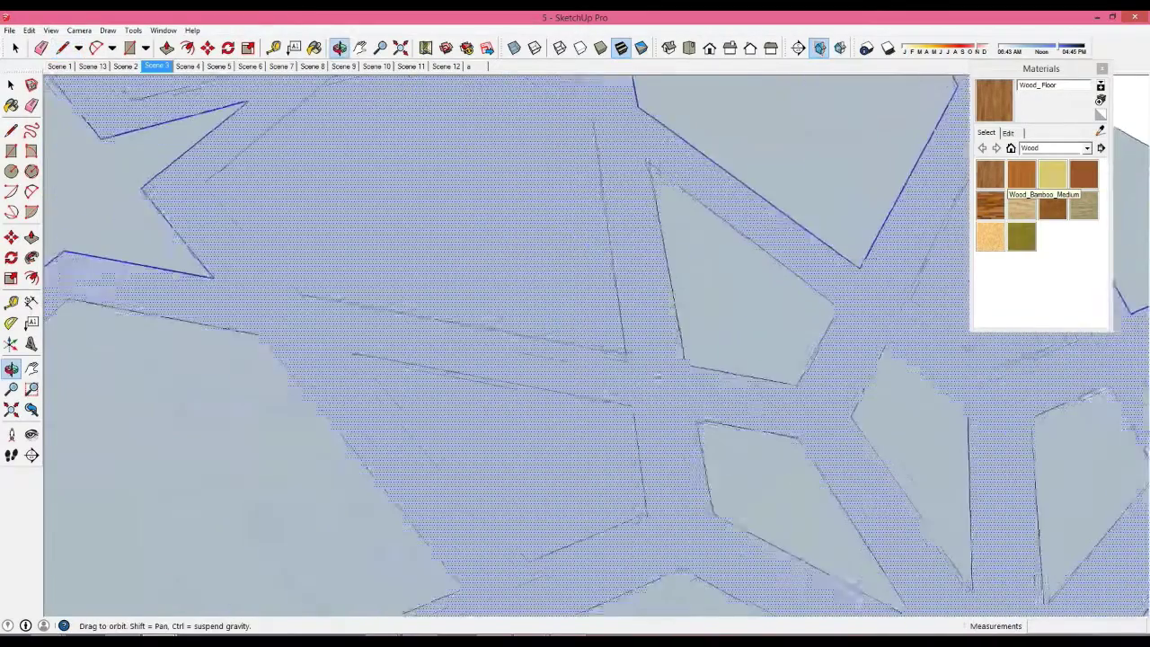
click(607, 398)
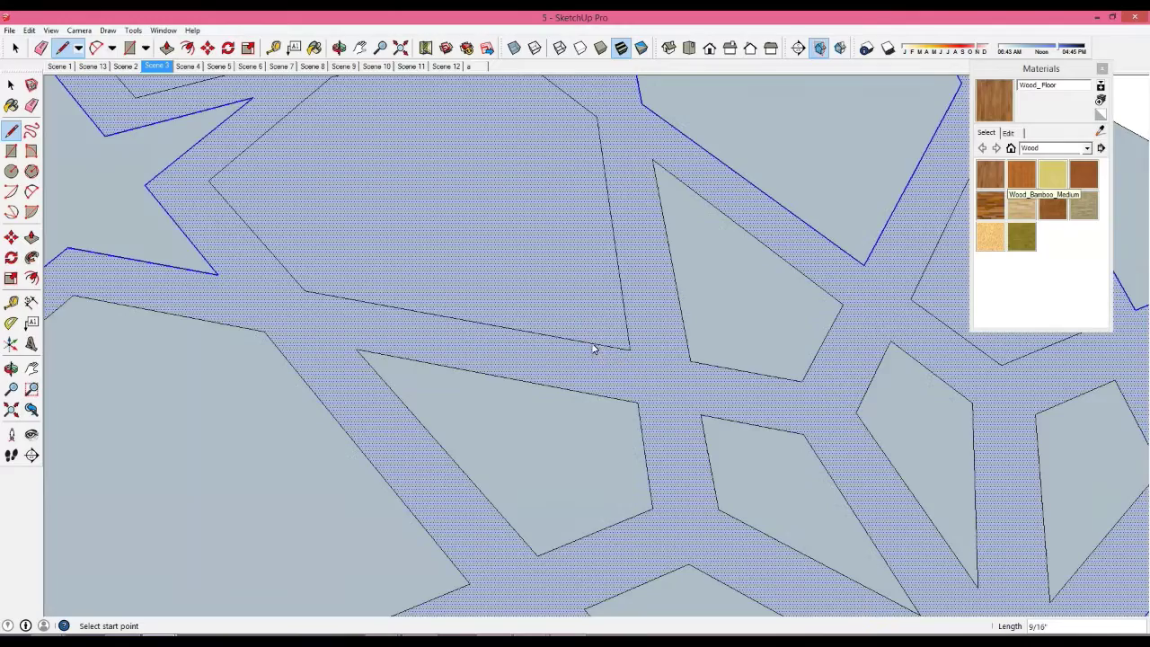
shift+middle_drag(593, 350, 652, 444)
click(612, 445)
Retrace broken edges on outlines in another part of the pattern, sealing them into faces
shift+middle_drag(579, 262, 576, 409)
shift+middle_drag(283, 285, 469, 267)
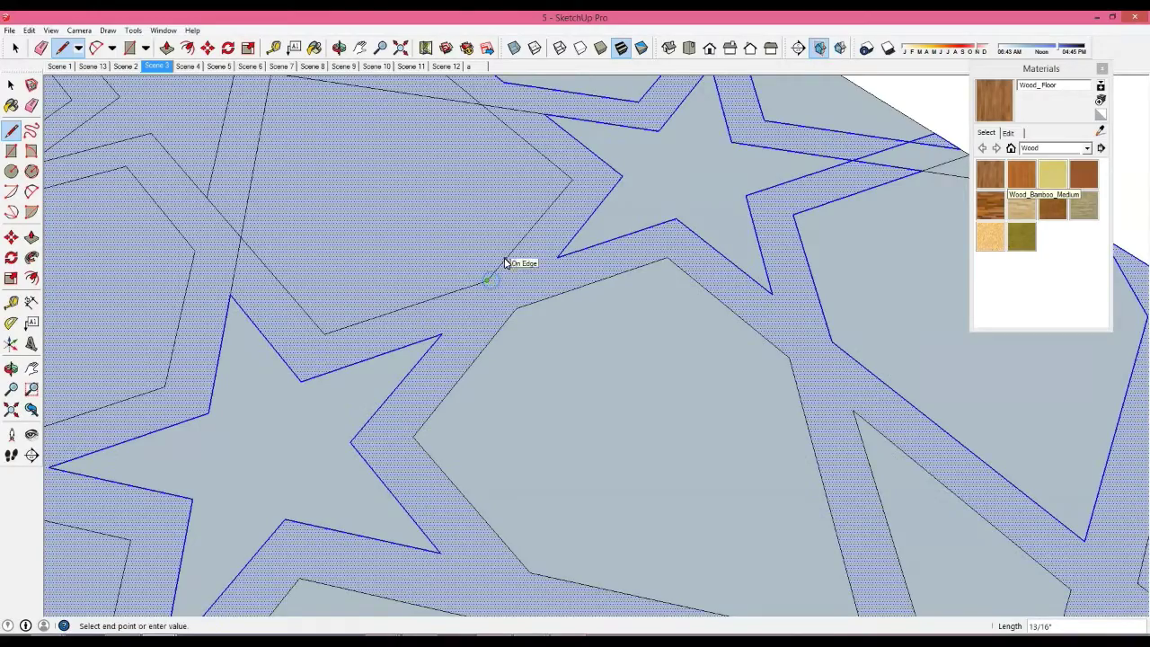
click(505, 263)
scroll(503, 259, down, 5)
shift+middle_drag(371, 308, 695, 316)
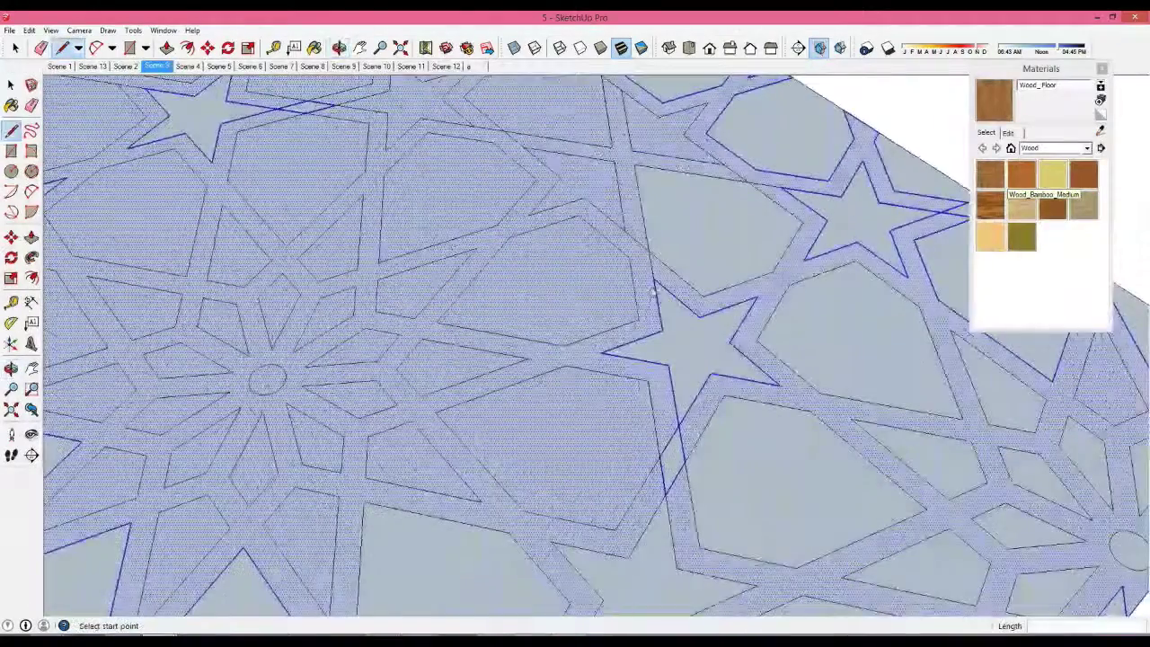
click(639, 319)
click(636, 303)
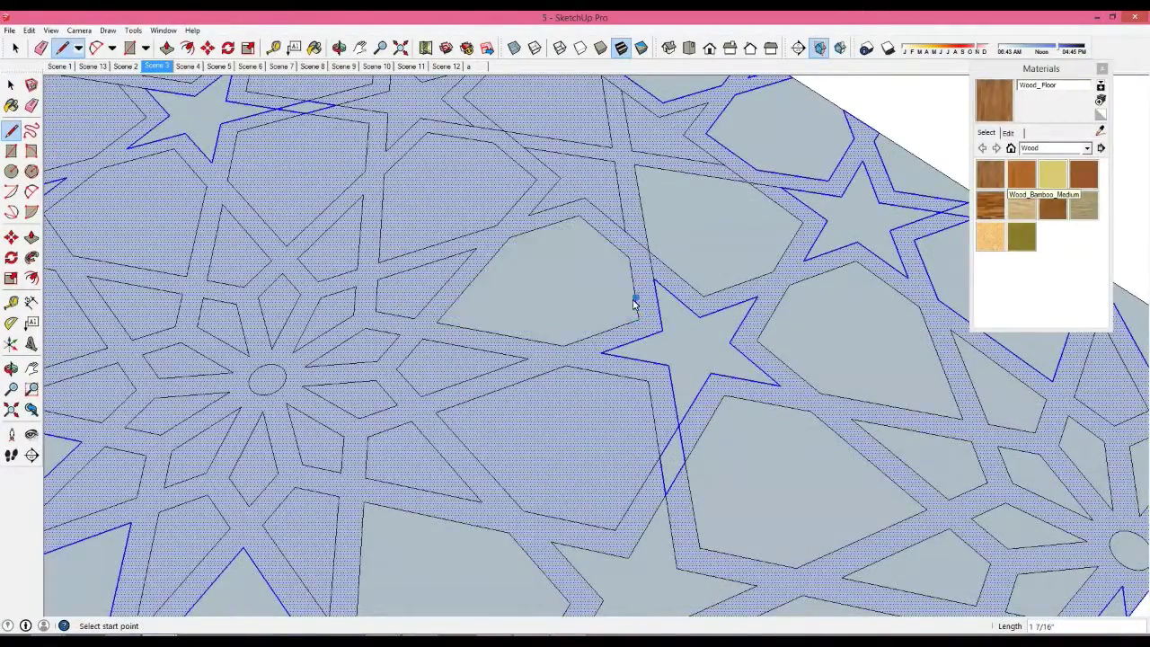
shift+middle_drag(636, 303, 629, 343)
click(654, 343)
shift+middle_drag(559, 372, 737, 360)
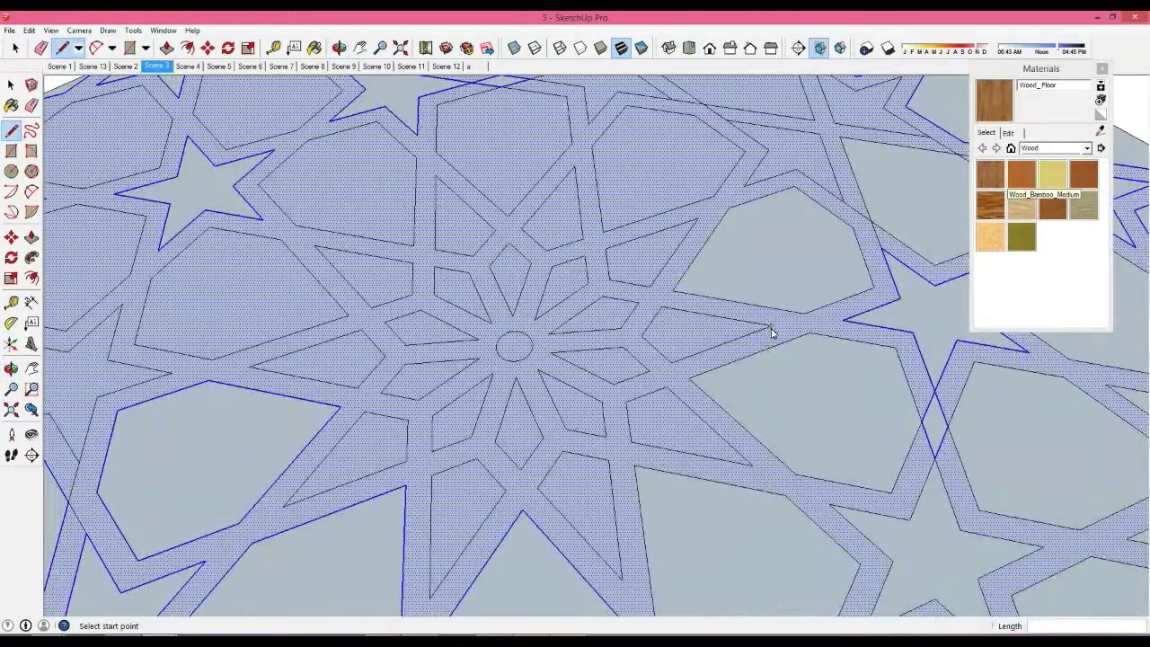
shift+middle_drag(662, 390, 731, 279)
click(701, 332)
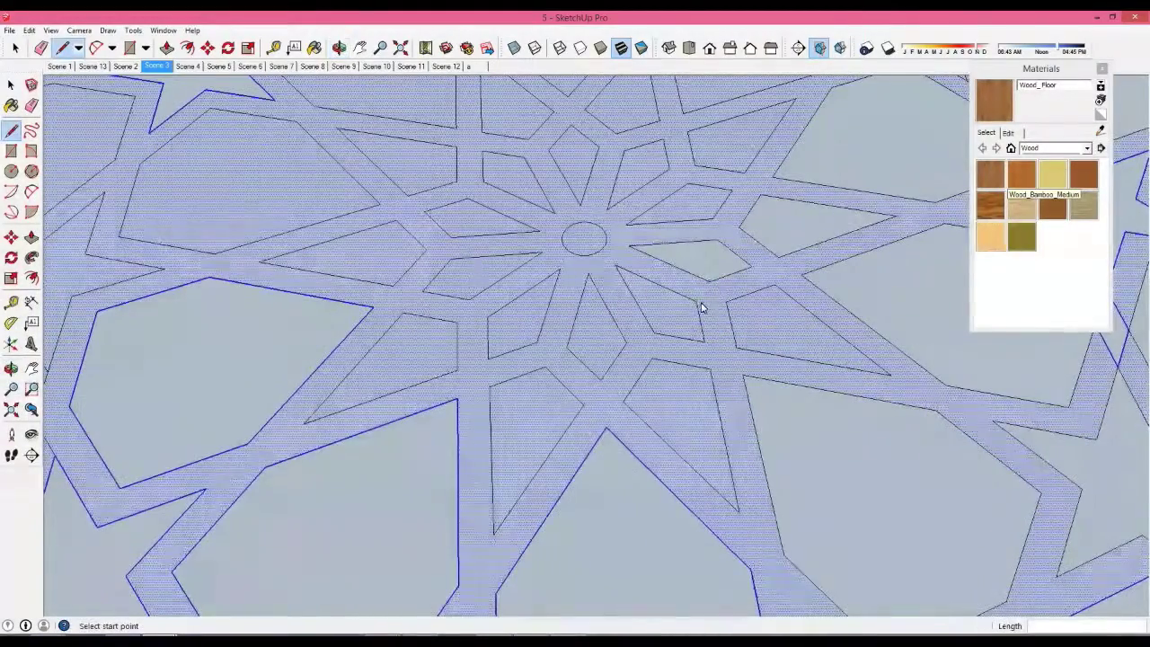
mouse_move(702, 335)
shift+middle_down()
mouse_move(724, 259)
mouse_move(709, 235)
shift+middle_up()
click(718, 239)
key(Escape)
Close the diamond opening into a face and draw a line to the next diamond's far vertex
scroll(672, 256, down, 2)
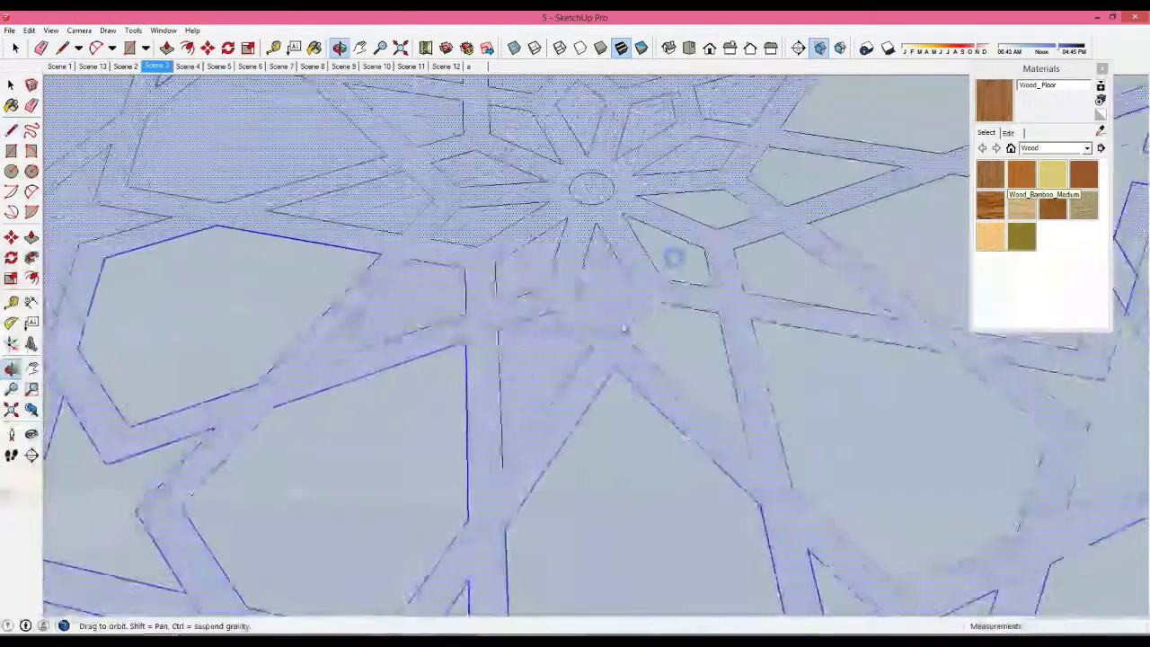
scroll(629, 360, up, 2)
click(628, 359)
middle_drag(640, 343, 631, 391)
key(Escape)
click(641, 341)
key(Escape)
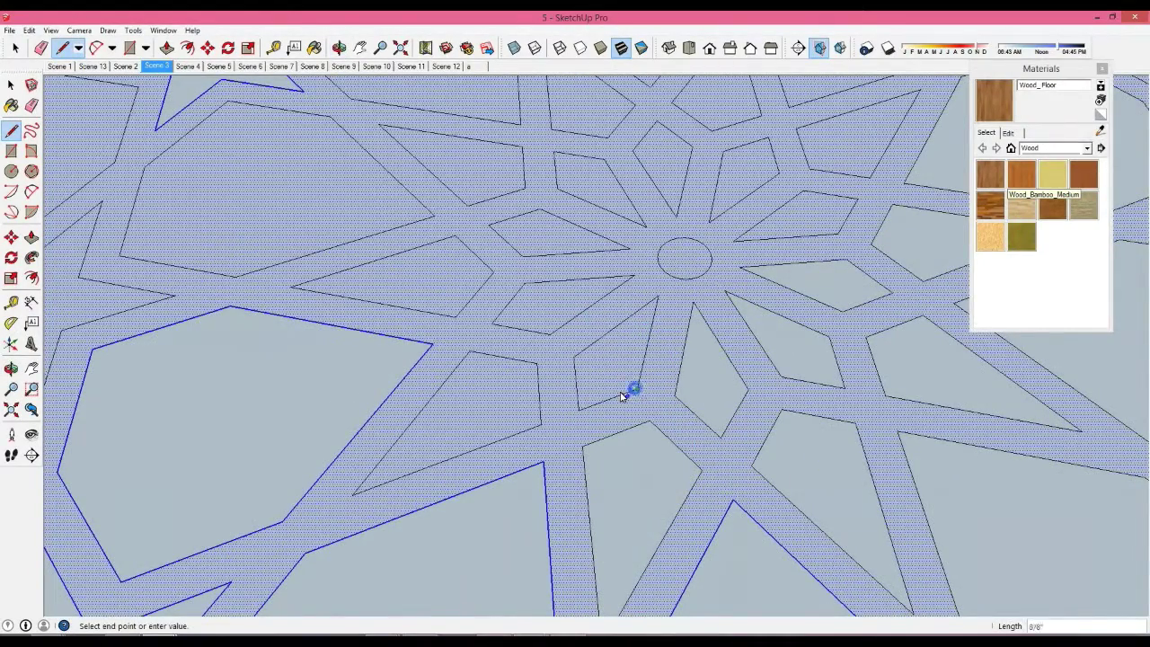
click(621, 395)
mouse_move(551, 400)
shift+middle_down()
mouse_move(611, 339)
mouse_move(628, 407)
shift+middle_up()
click(635, 355)
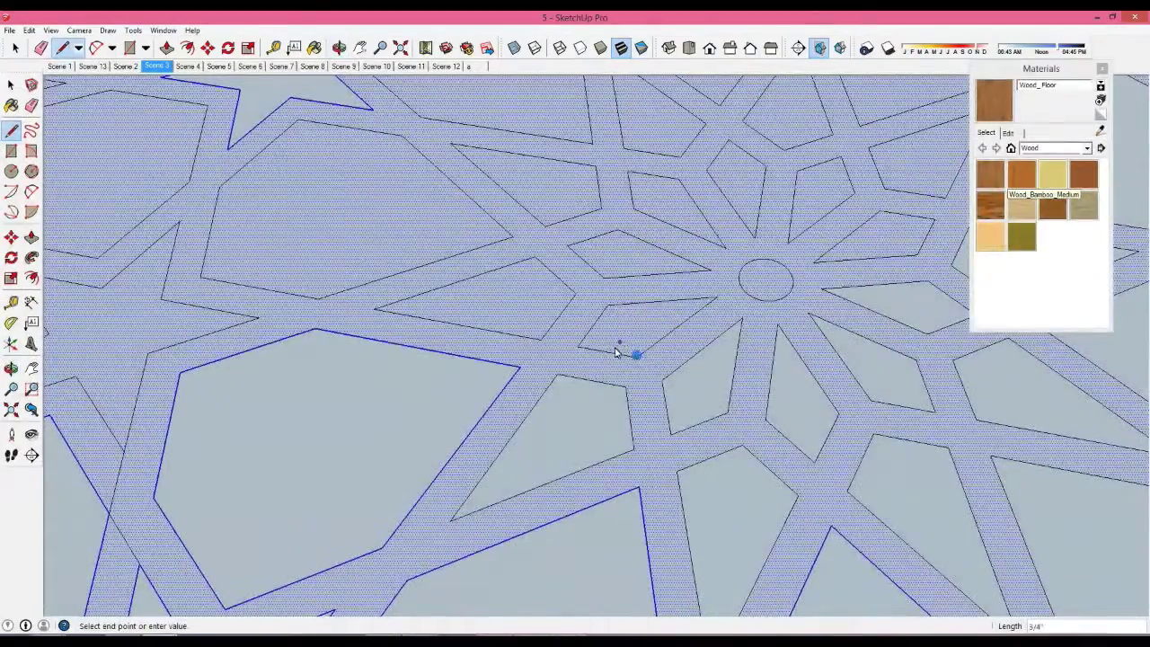
shift+middle_drag(606, 351, 652, 399)
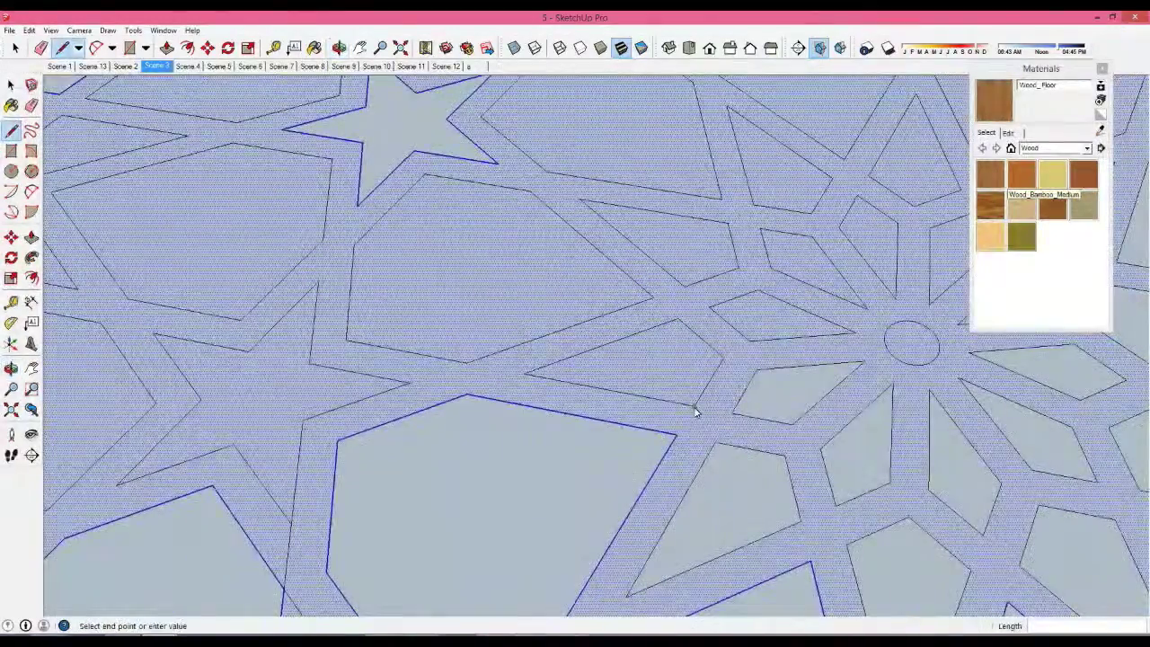
mouse_move(567, 378)
shift+middle_down()
mouse_move(660, 376)
mouse_move(626, 373)
shift+middle_up()
click(659, 372)
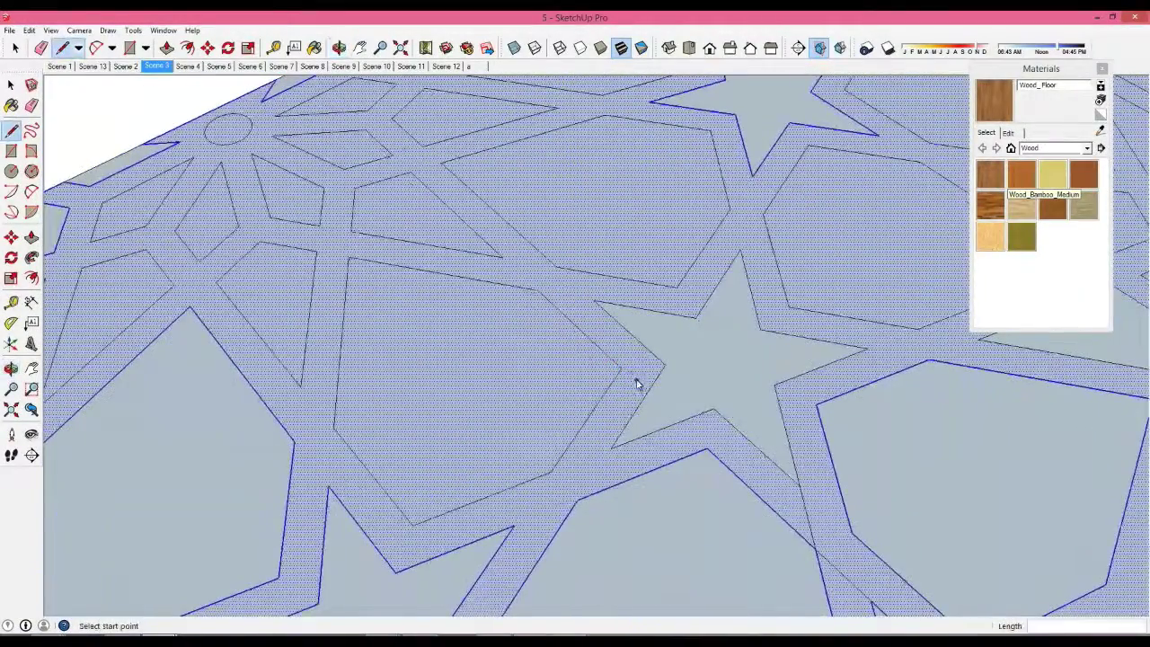
Reposition the view toward the pattern's edge, cancelling unfinished lines, so the circle appears rounder
shift+middle_drag(605, 400, 693, 436)
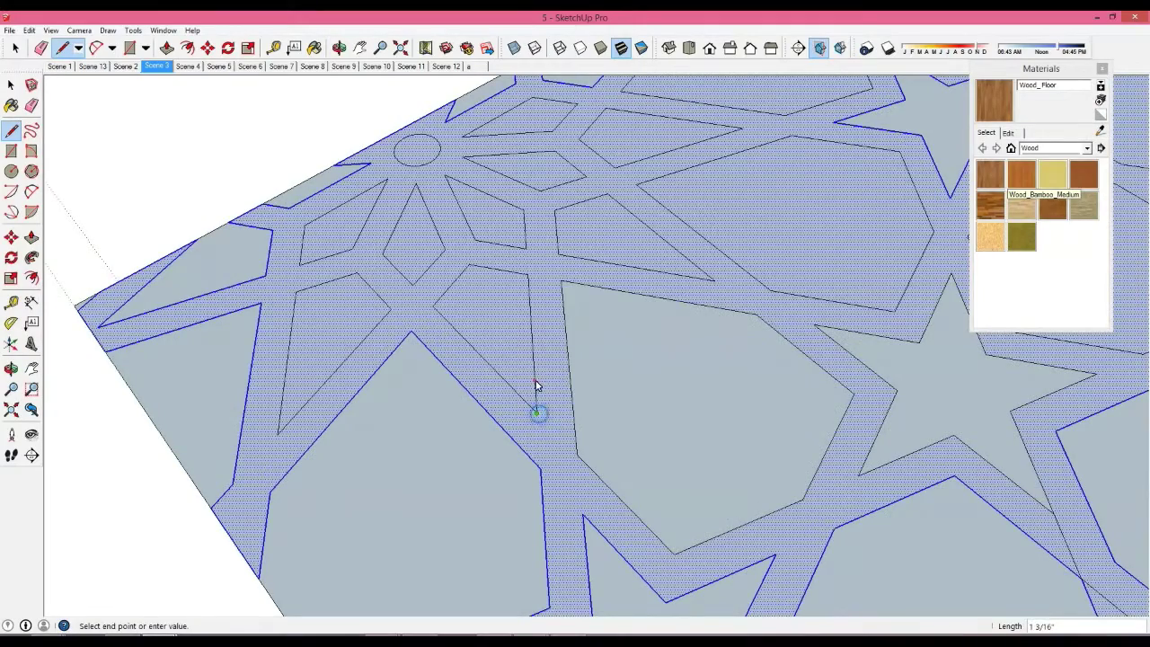
shift+middle_drag(454, 401, 483, 419)
key(Escape)
shift+middle_drag(463, 355, 470, 424)
key(Escape)
key(Escape)
scroll(488, 385, up, 1)
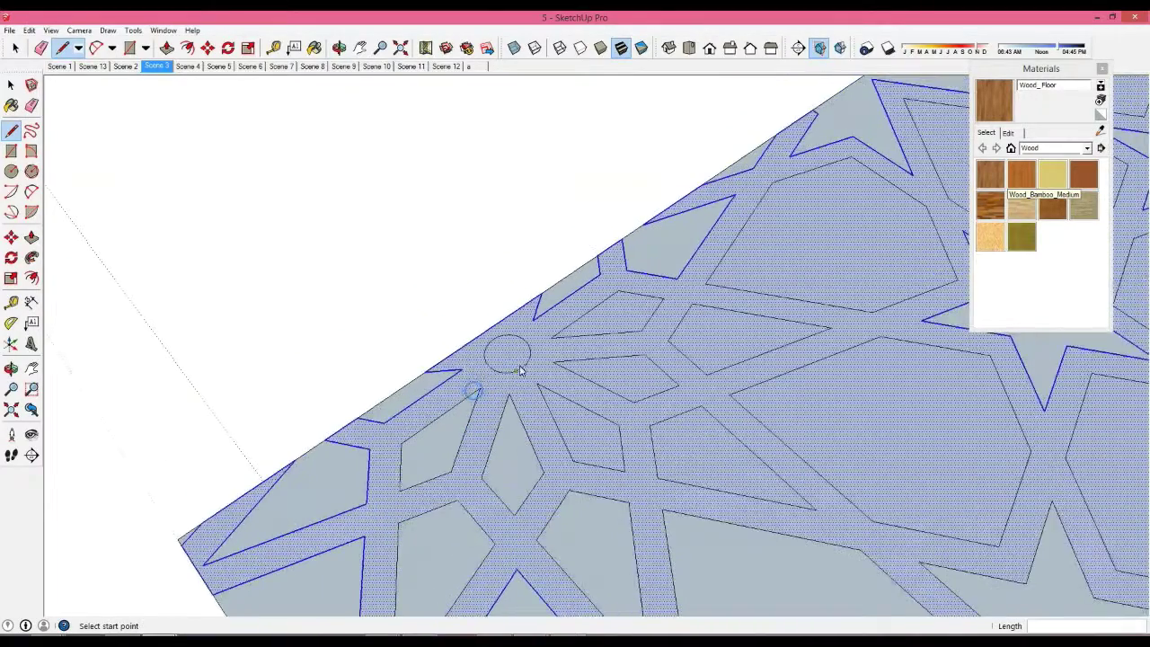
scroll(499, 382, up, 1)
scroll(504, 382, up, 1)
scroll(502, 380, up, 1)
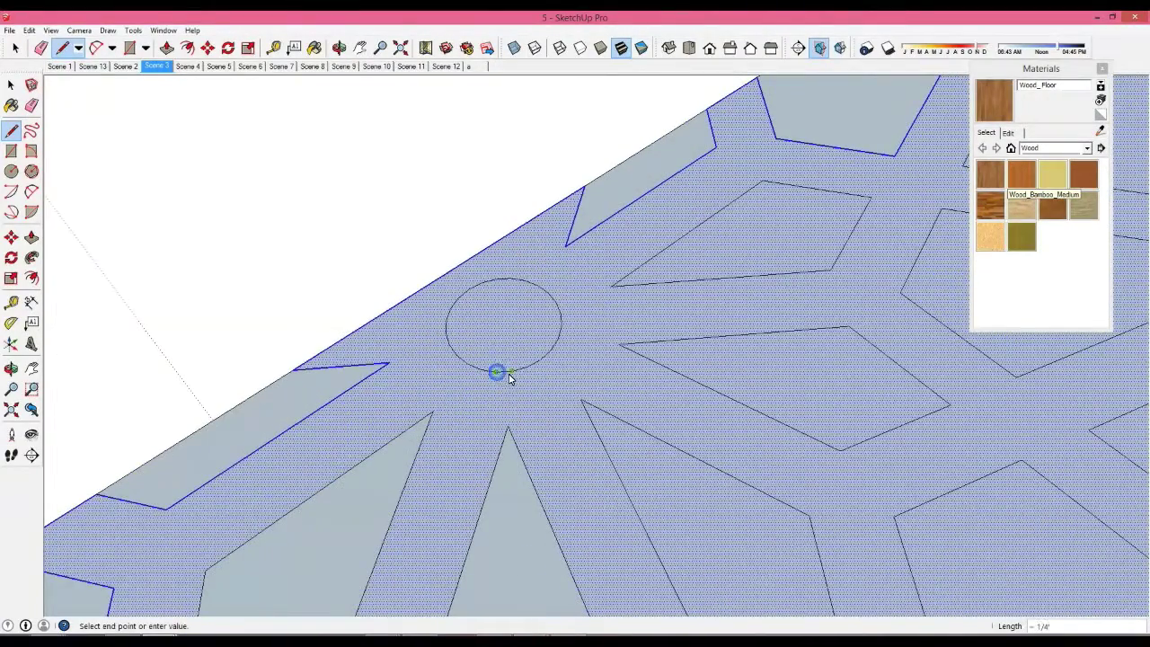
key(Escape)
middle_drag(509, 375, 496, 455)
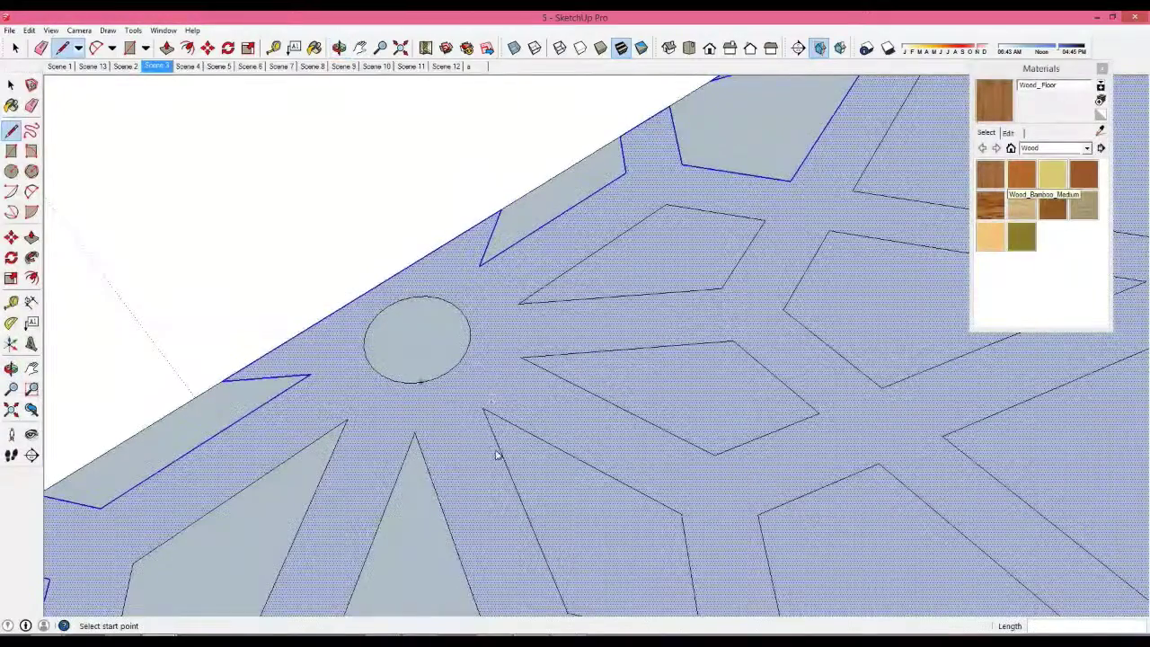
key(Escape)
mouse_move(557, 389)
middle_down()
mouse_move(500, 363)
mouse_move(539, 380)
middle_up()
Draw a line from the opening's endpoint across the pattern to close another diamond opening
click(489, 366)
key(Escape)
key(Escape)
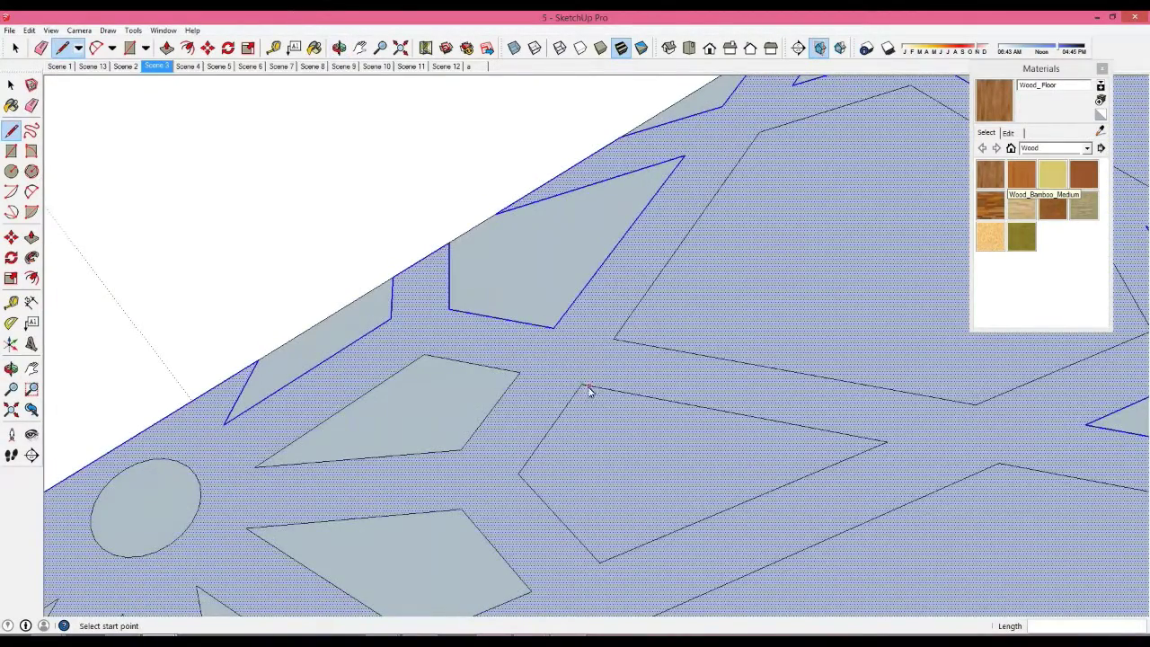
click(584, 388)
shift+middle_drag(630, 392, 480, 386)
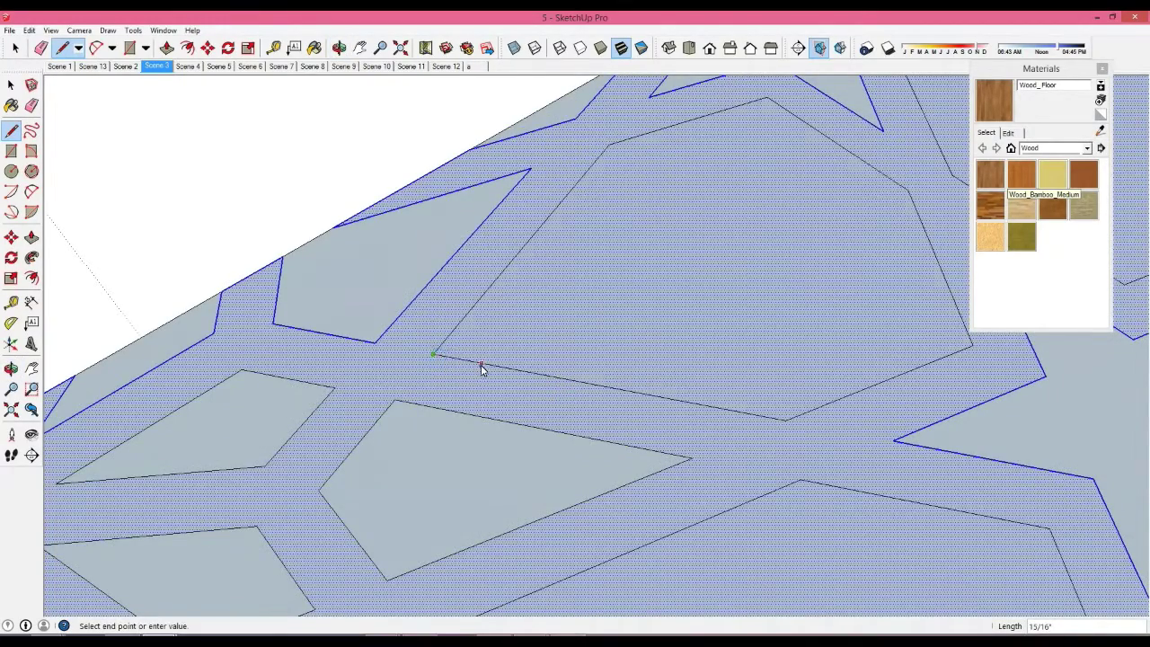
scroll(480, 369, down, 5)
shift+middle_drag(480, 367, 566, 297)
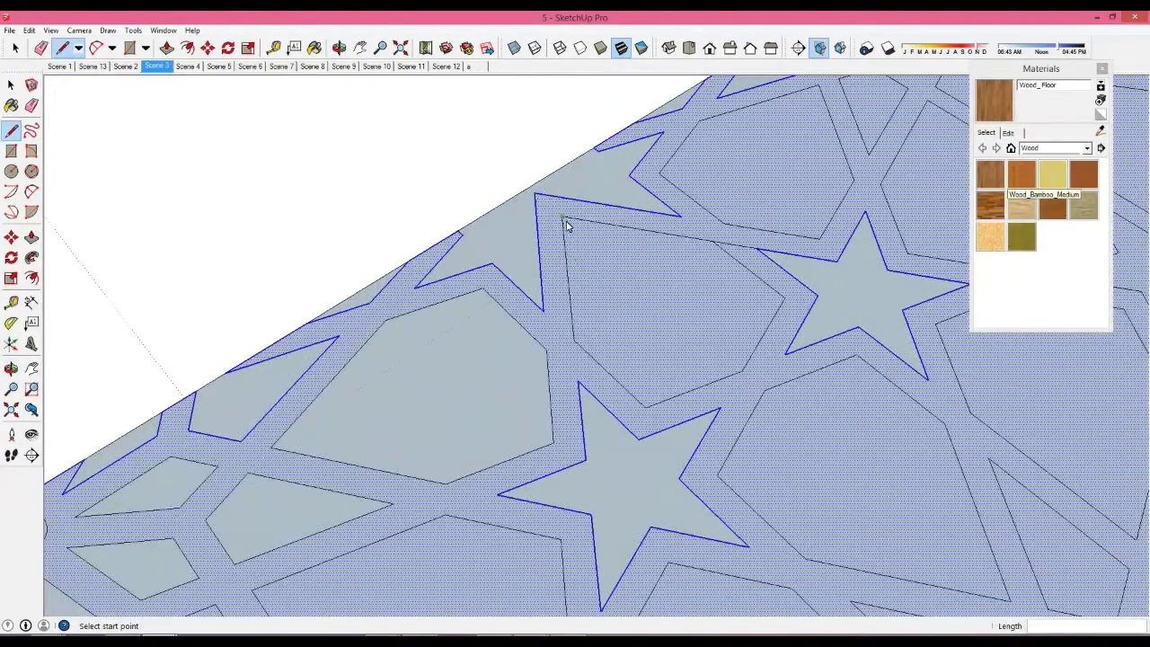
mouse_move(563, 247)
middle_down()
mouse_move(523, 349)
mouse_move(483, 337)
middle_up()
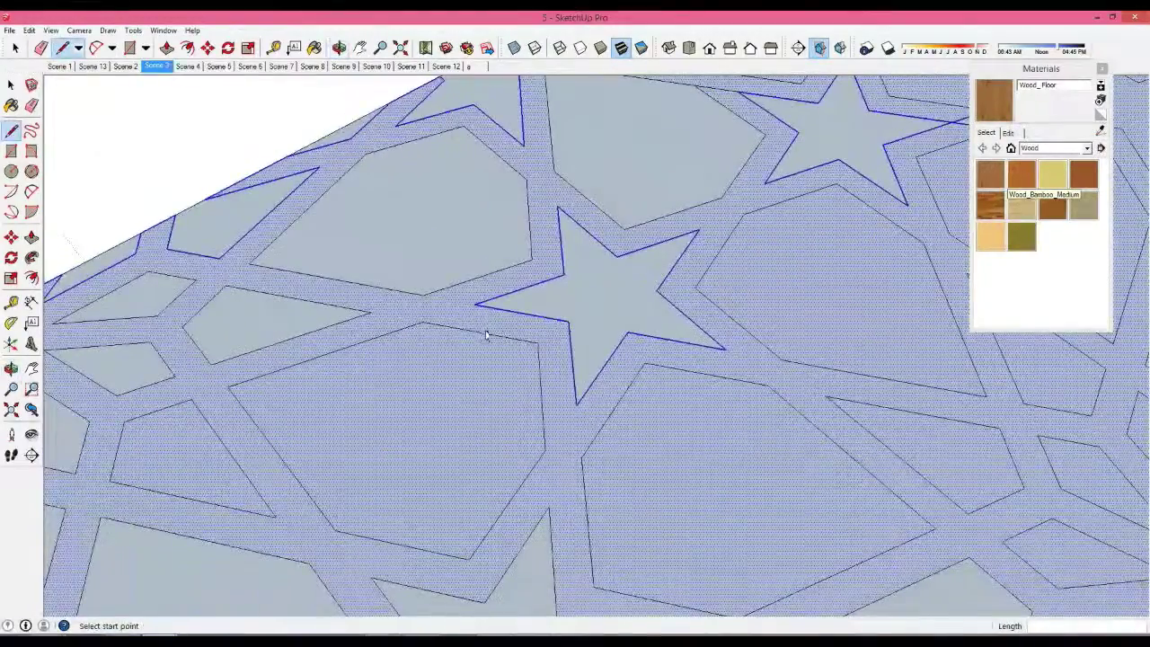
click(530, 347)
middle_drag(539, 359, 485, 284)
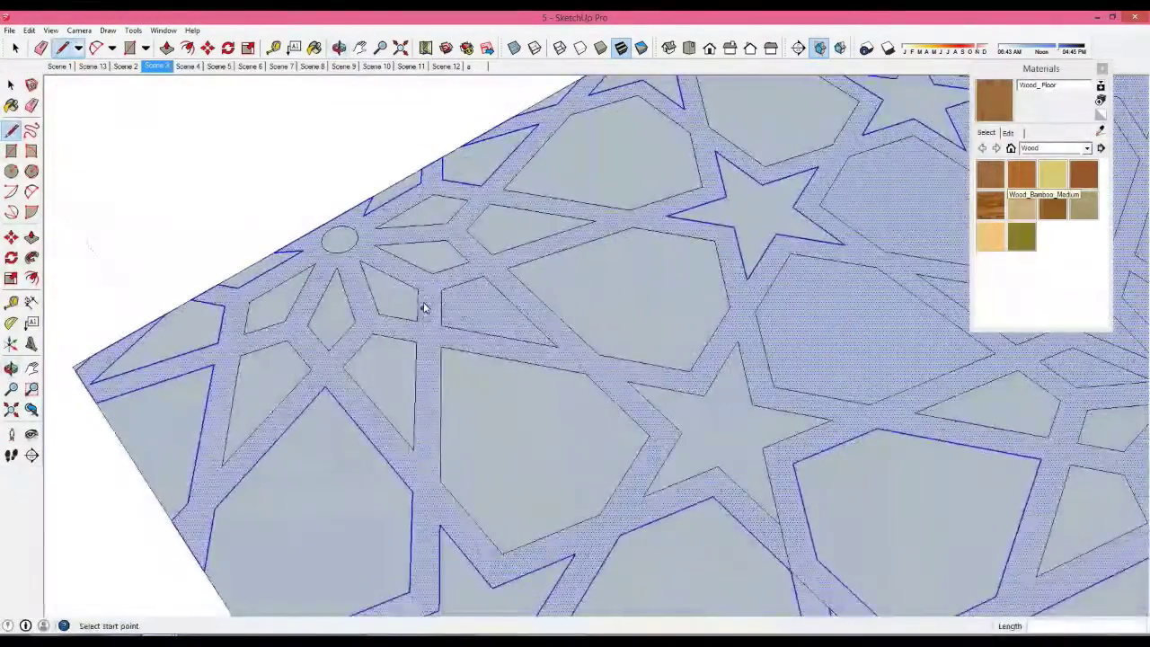
Retrace the broken edges at the diamond corners and across the band near the central rosette
mouse_move(585, 411)
middle_down()
mouse_move(680, 320)
mouse_move(506, 333)
middle_up()
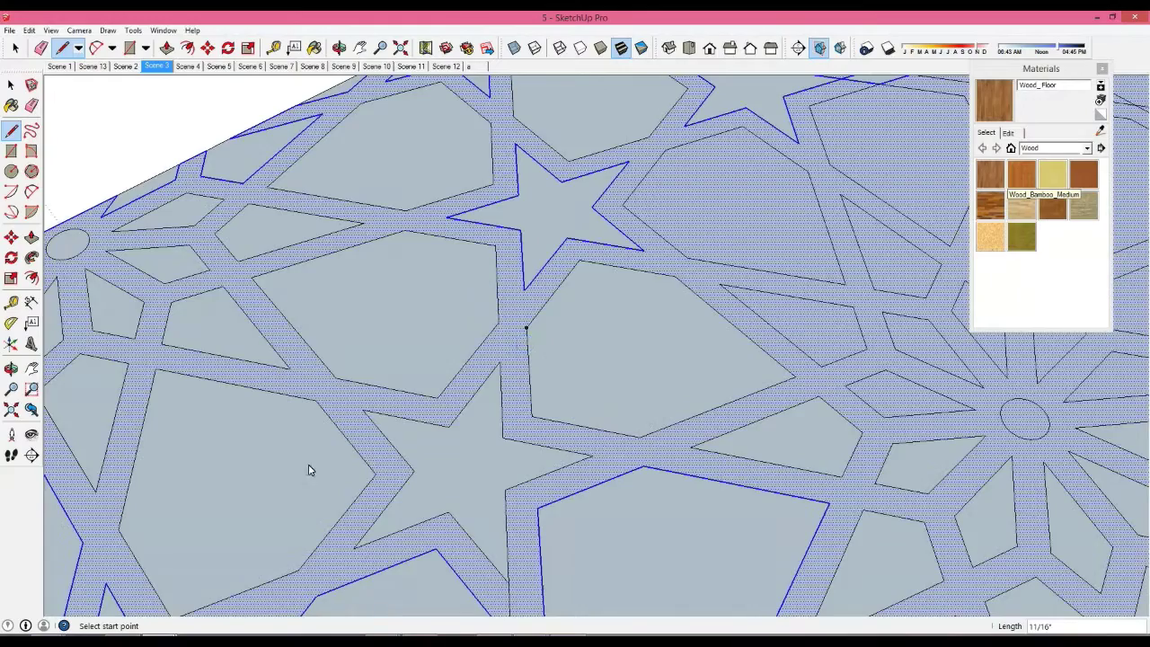
middle_drag(431, 429, 546, 351)
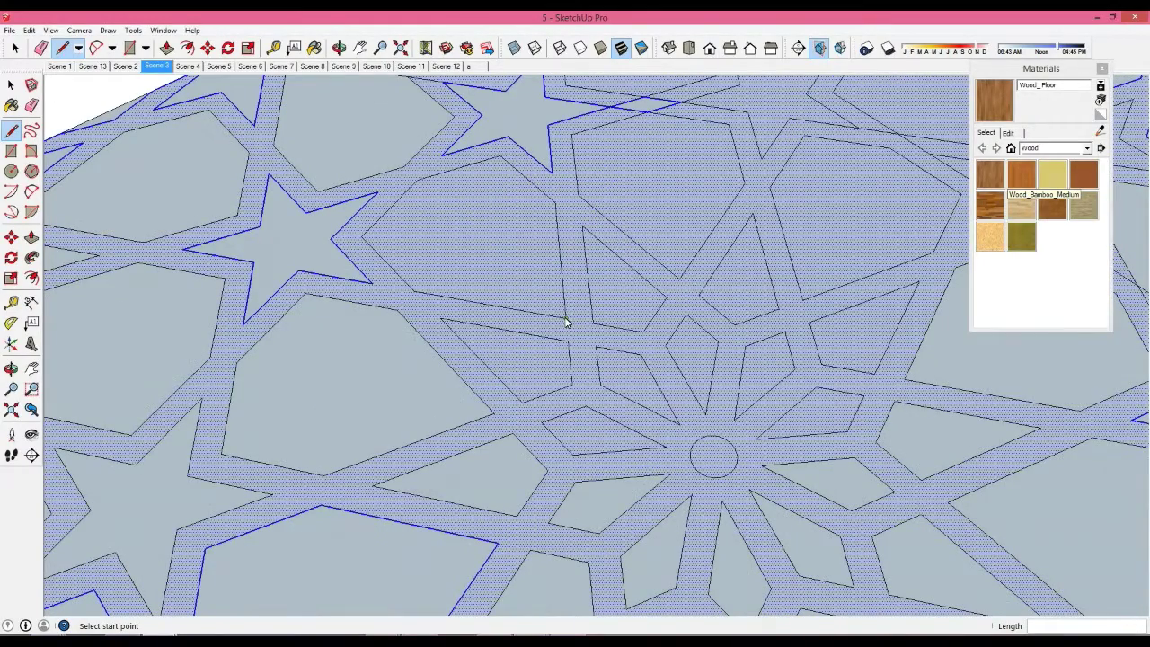
click(563, 284)
mouse_move(562, 282)
middle_down()
mouse_move(545, 299)
mouse_move(598, 321)
mouse_move(566, 326)
middle_up()
click(552, 310)
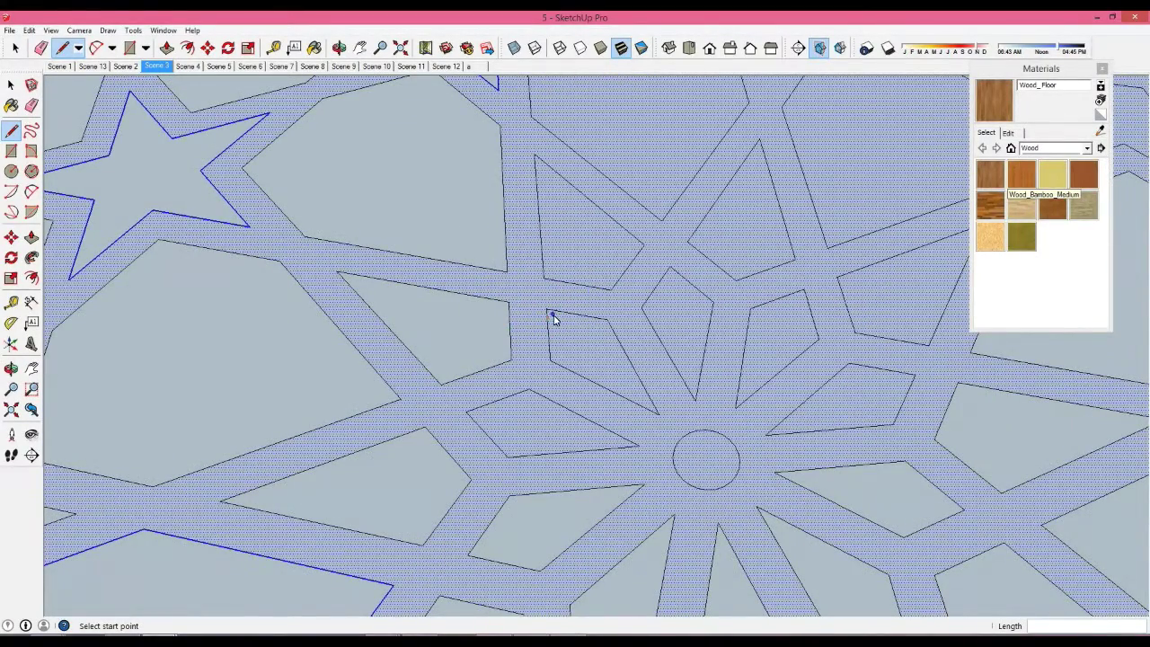
click(549, 339)
mouse_move(539, 396)
middle_down()
mouse_move(526, 360)
mouse_move(677, 316)
mouse_move(610, 333)
middle_up()
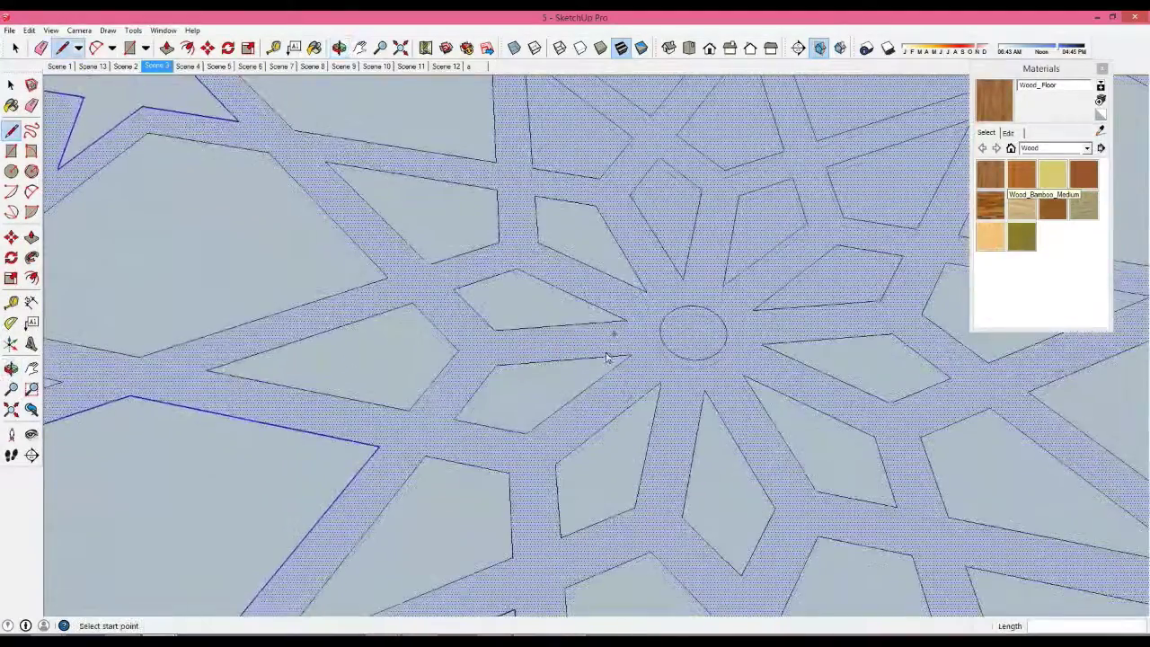
middle_drag(693, 360, 665, 297)
middle_drag(611, 359, 568, 344)
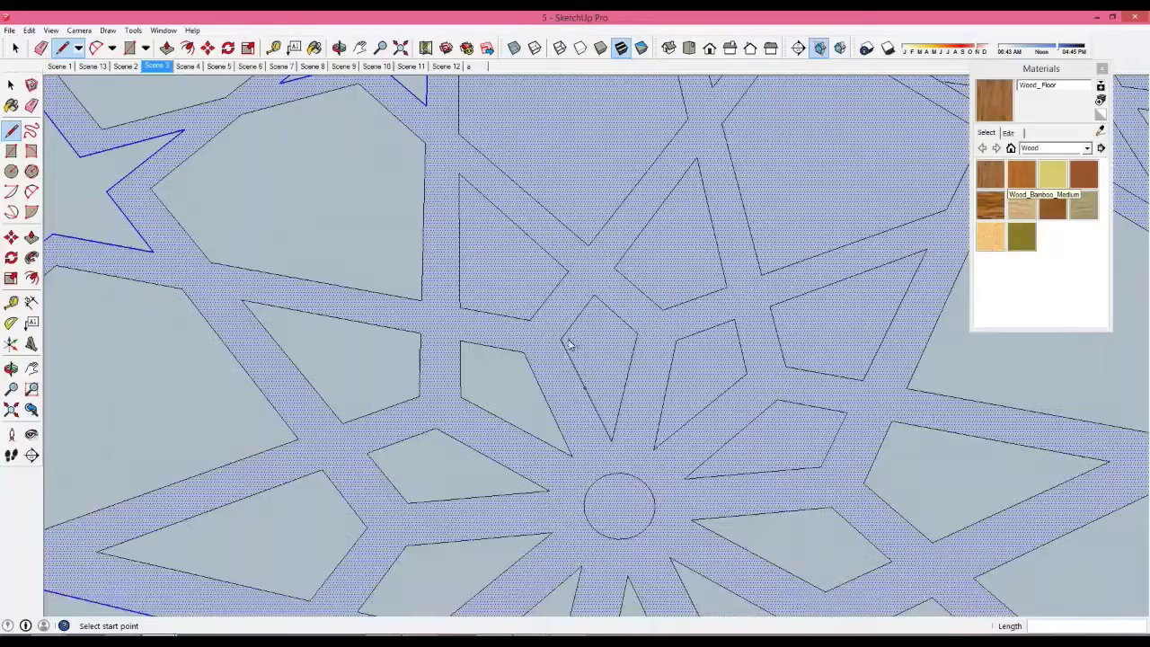
click(571, 359)
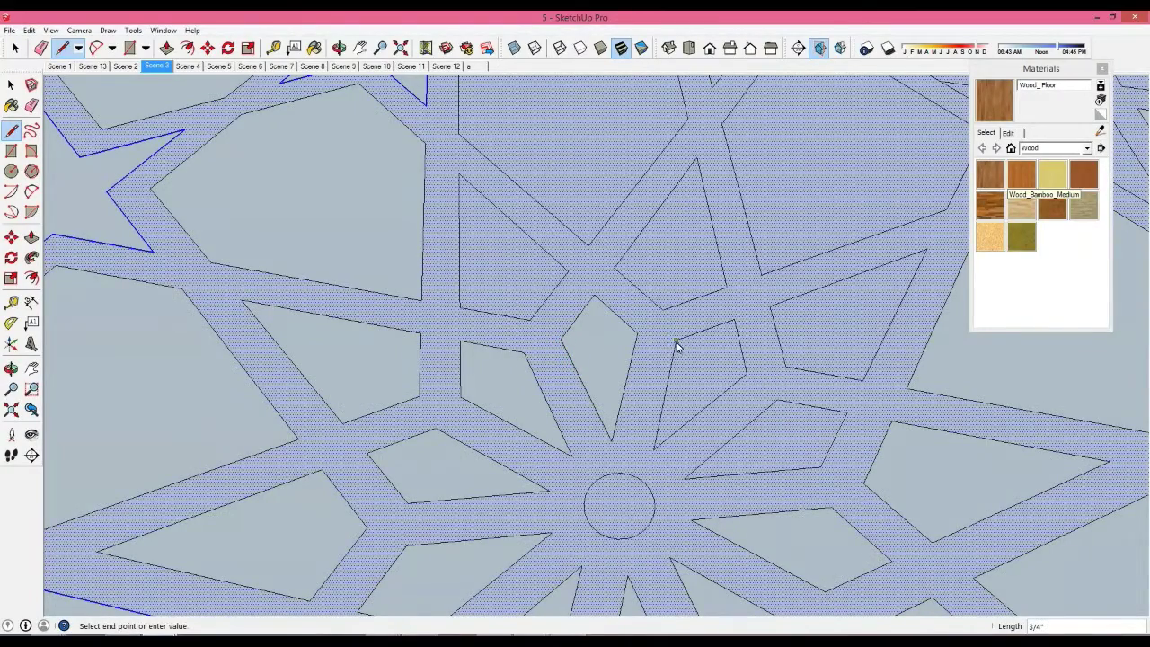
shift+middle_drag(760, 380, 802, 310)
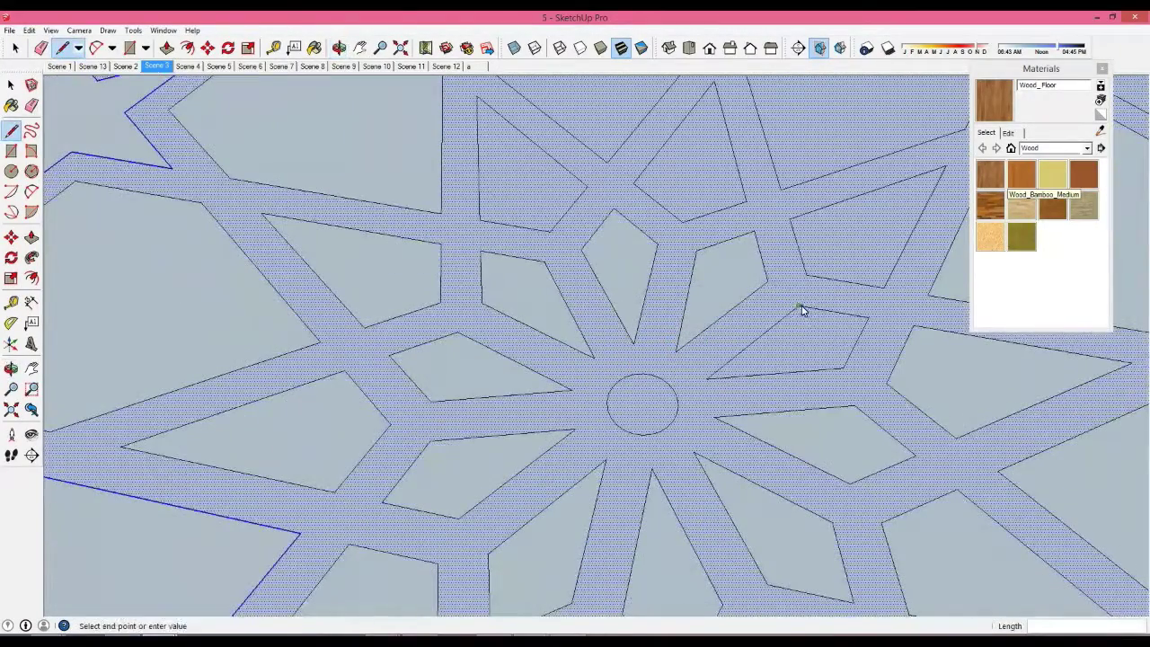
click(779, 330)
shift+middle_drag(775, 351, 680, 343)
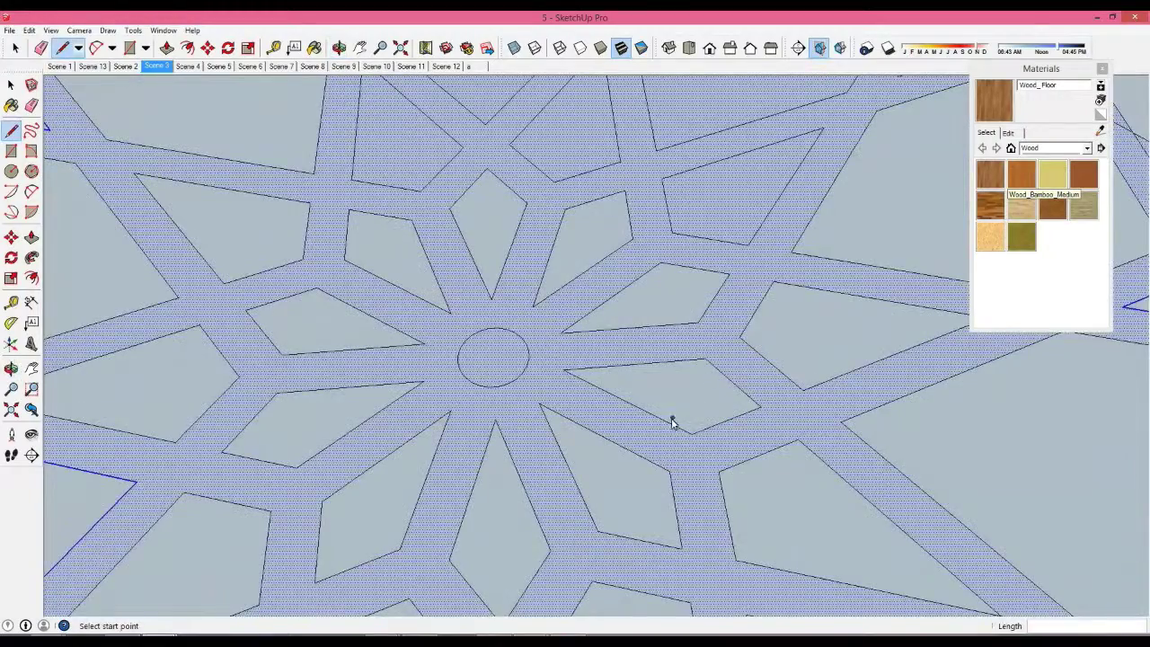
scroll(674, 423, up, 3)
scroll(538, 404, down, 3)
scroll(418, 396, up, 2)
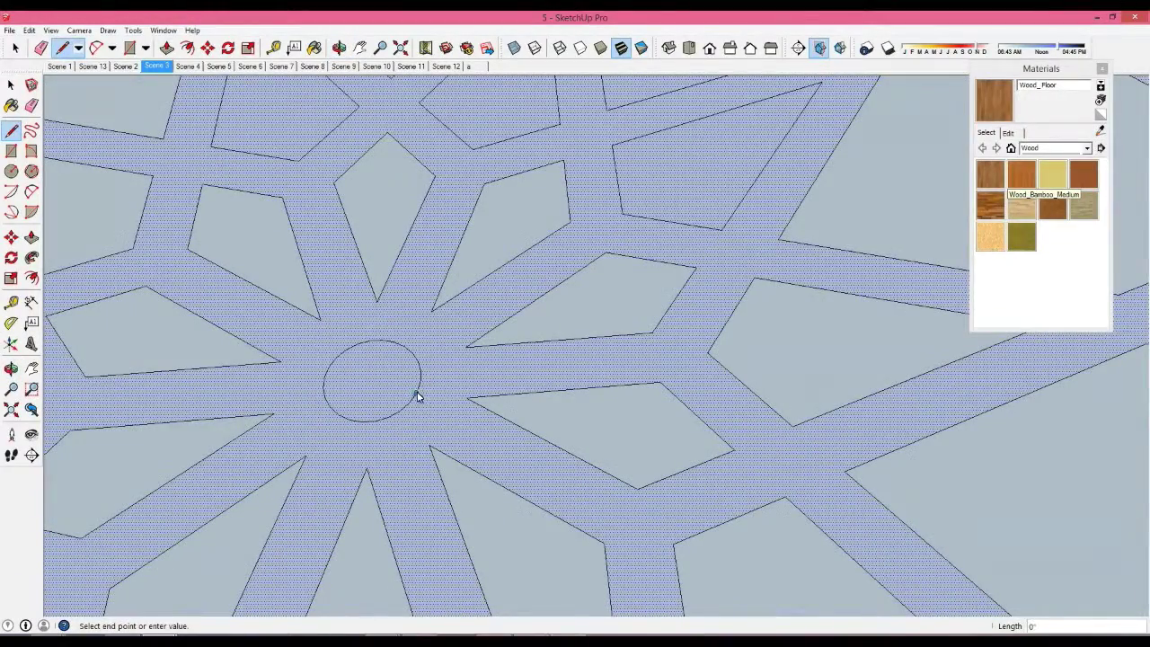
Close the remaining gaps at the central circle's endpoints and vertices with new line segments
click(418, 393)
scroll(418, 392, down, 3)
mouse_move(554, 416)
middle_down()
mouse_move(590, 403)
mouse_move(389, 470)
mouse_move(493, 342)
middle_up()
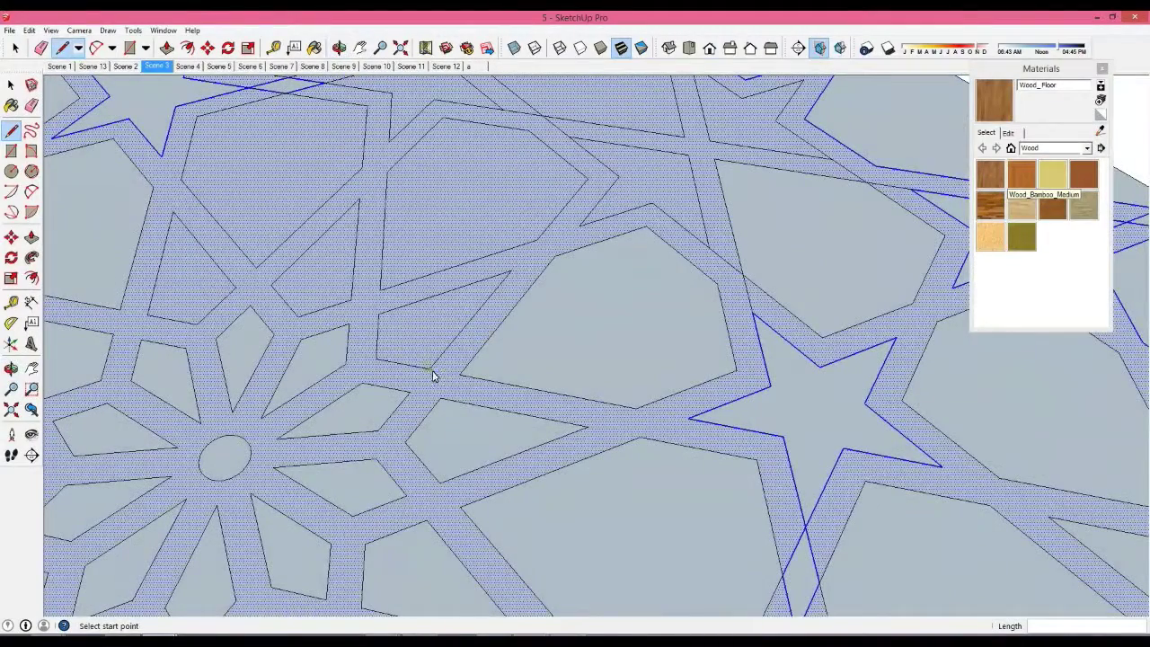
mouse_move(449, 350)
middle_down()
mouse_move(506, 413)
mouse_move(578, 423)
mouse_move(570, 414)
middle_up()
click(521, 419)
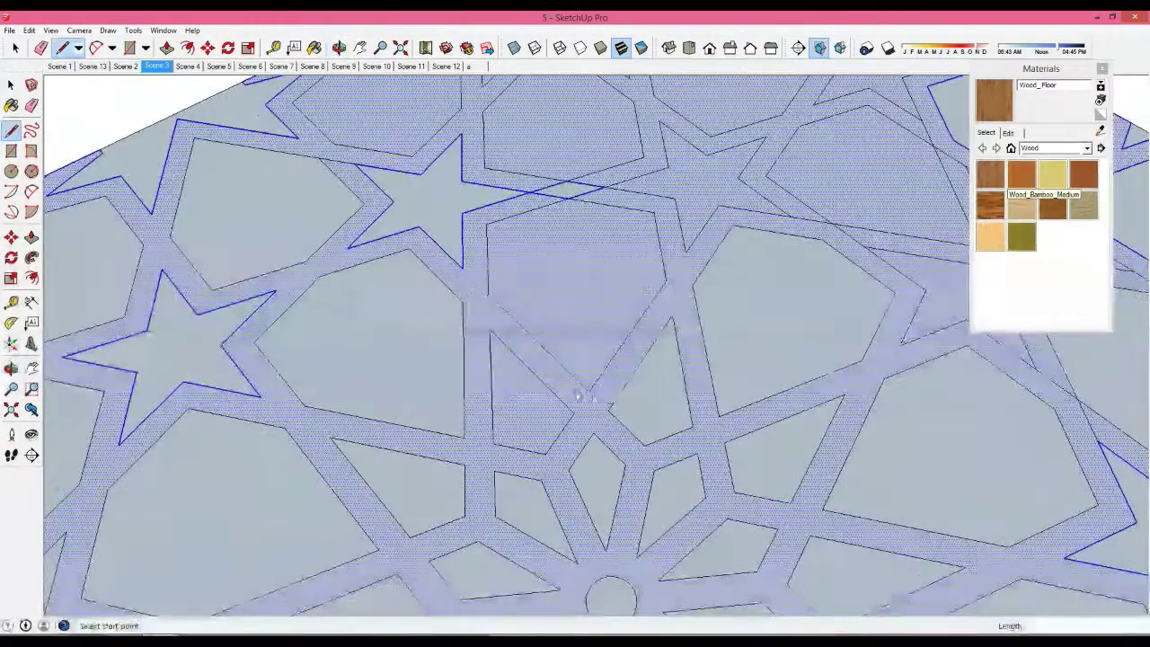
click(564, 405)
middle_drag(616, 372, 578, 431)
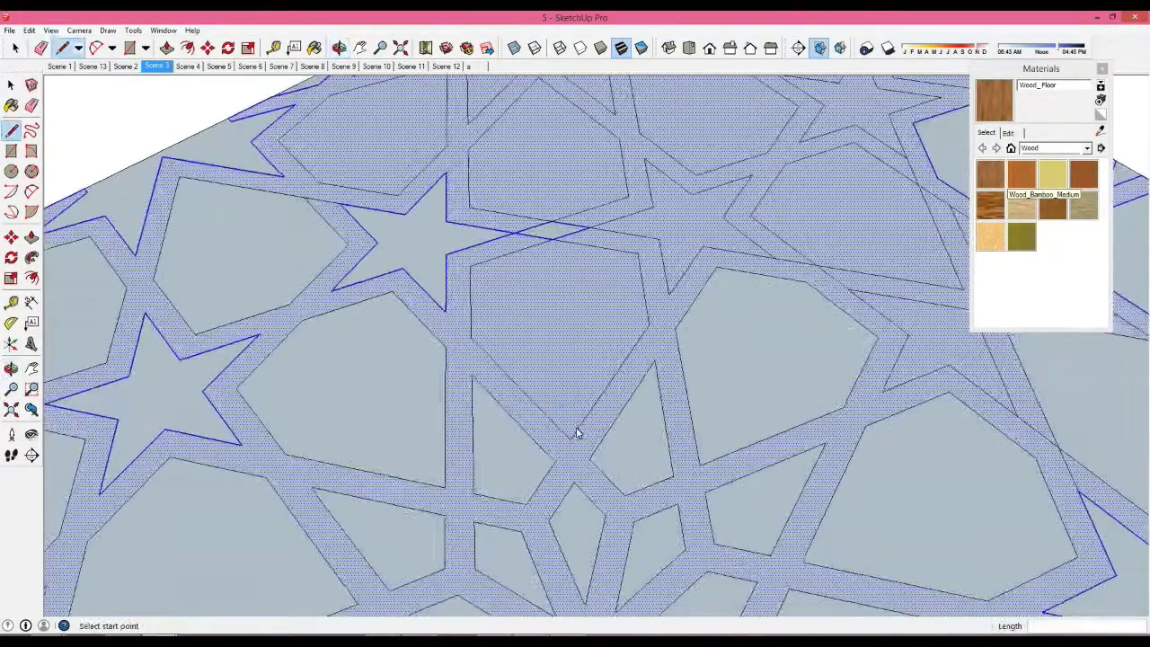
click(582, 428)
mouse_move(651, 353)
middle_down()
mouse_move(620, 426)
mouse_move(557, 390)
middle_up()
click(611, 414)
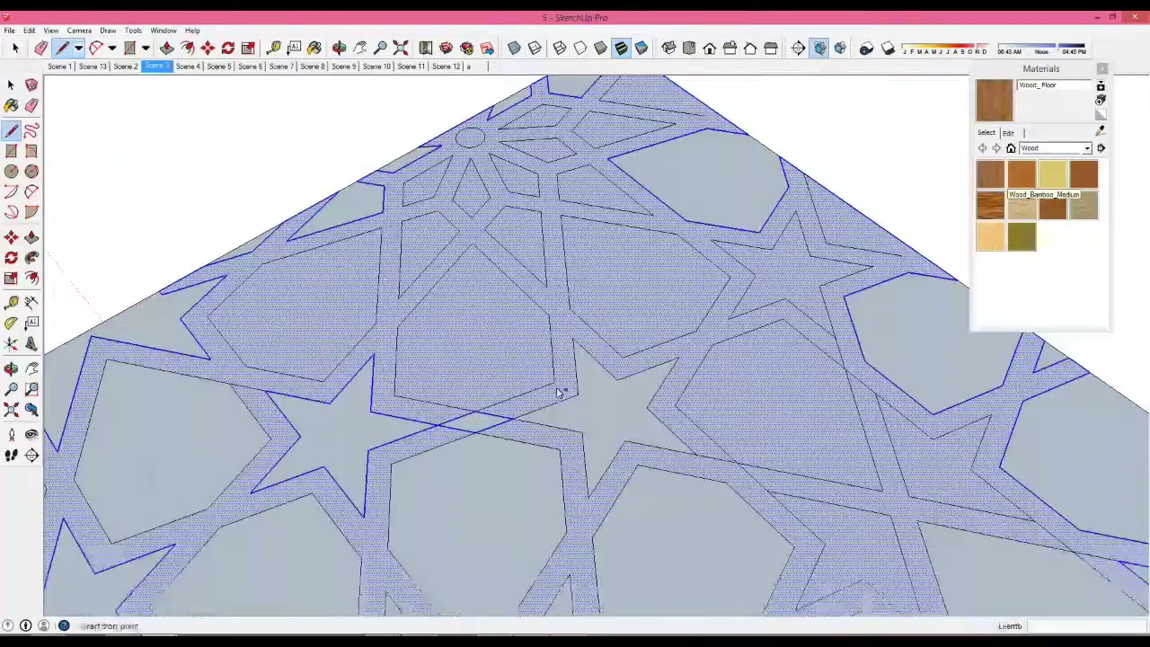
click(403, 385)
mouse_move(403, 385)
middle_down()
mouse_move(521, 351)
mouse_move(478, 378)
mouse_move(467, 371)
middle_up()
click(517, 346)
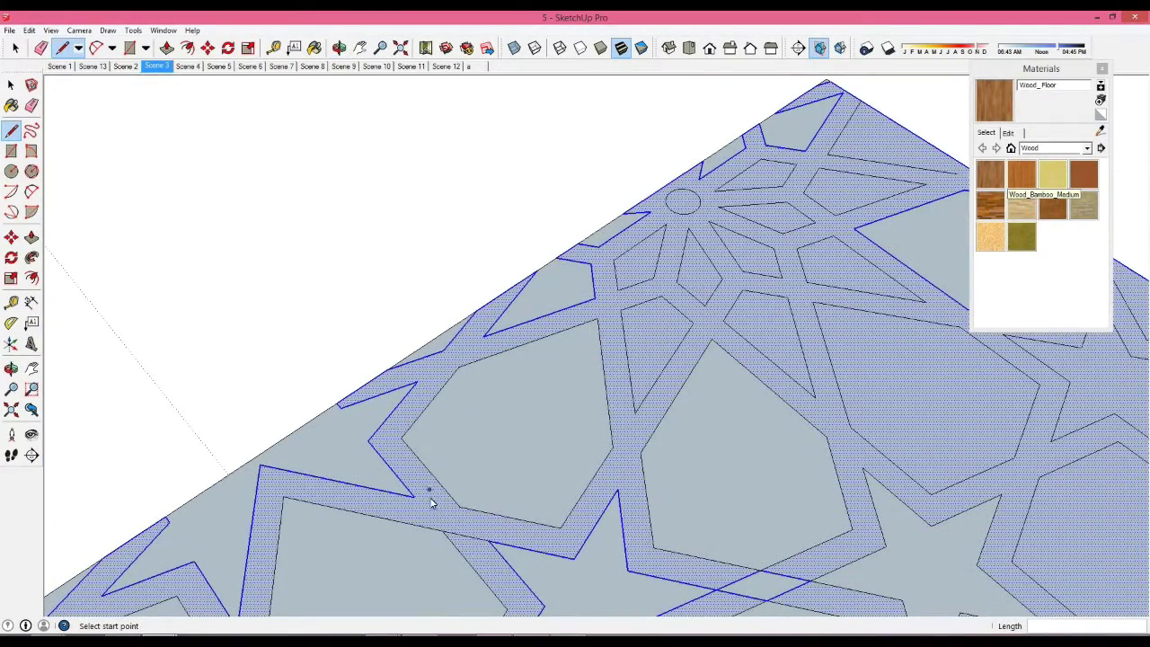
scroll(629, 295, up, 3)
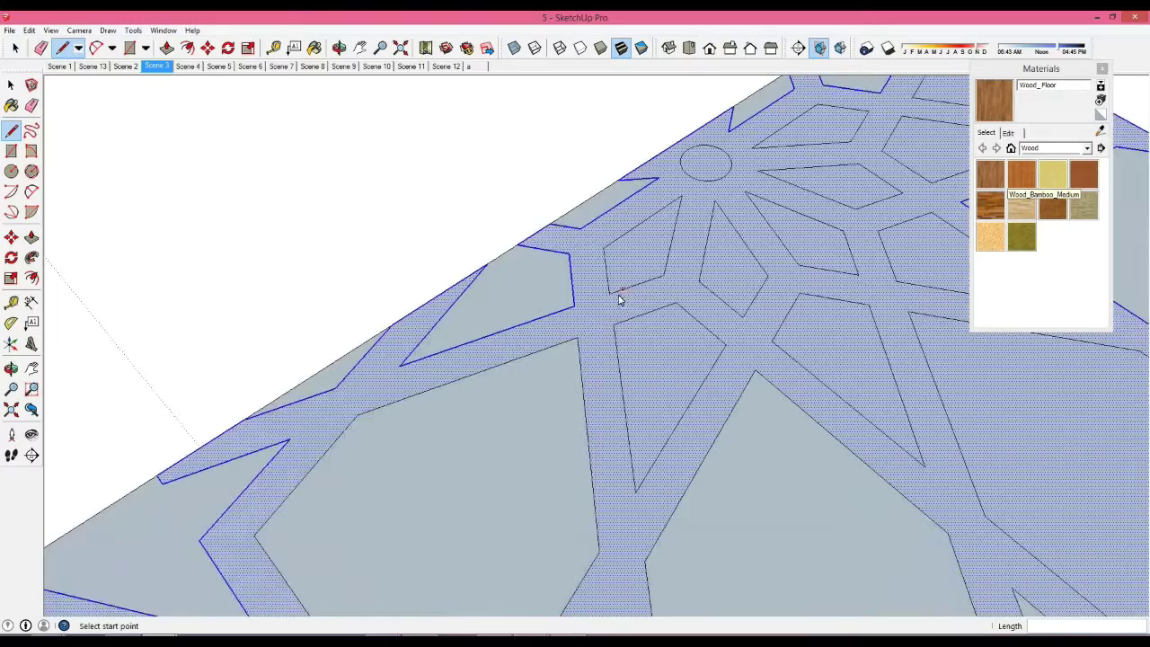
Draw closing lines at the corners and quad tops so the openings near the corner rosette become faces
click(627, 295)
mouse_move(627, 294)
middle_down()
mouse_move(569, 359)
mouse_move(576, 329)
middle_up()
click(582, 338)
mouse_move(650, 326)
middle_down()
mouse_move(565, 351)
mouse_move(616, 334)
middle_up()
click(620, 341)
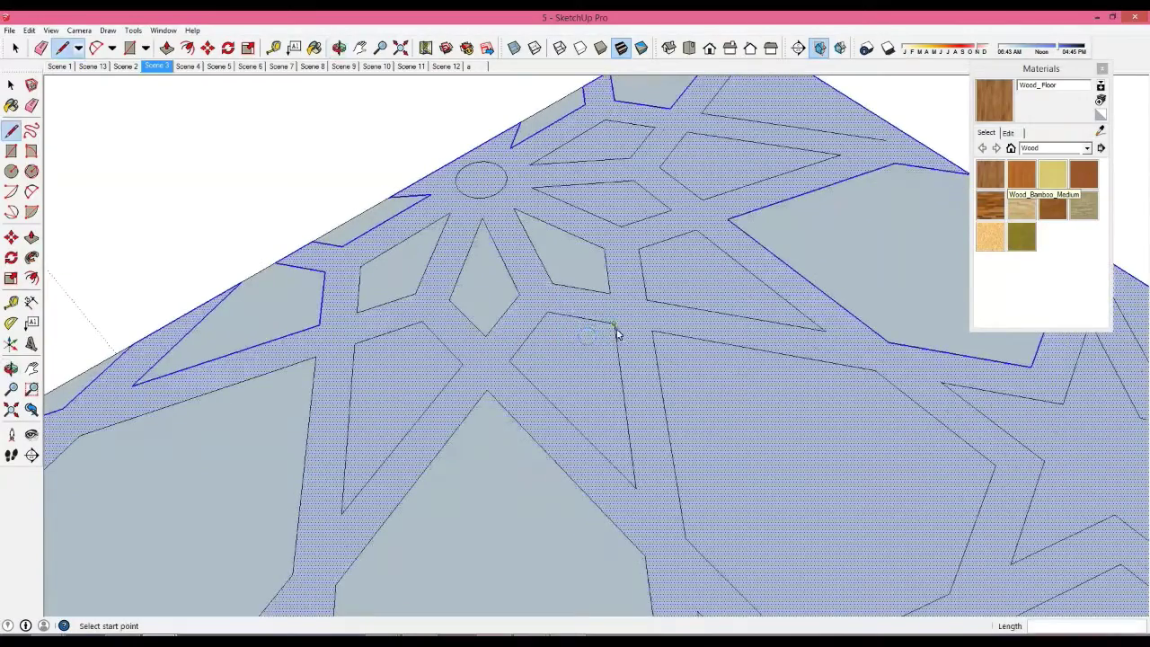
click(620, 369)
middle_drag(679, 372, 618, 303)
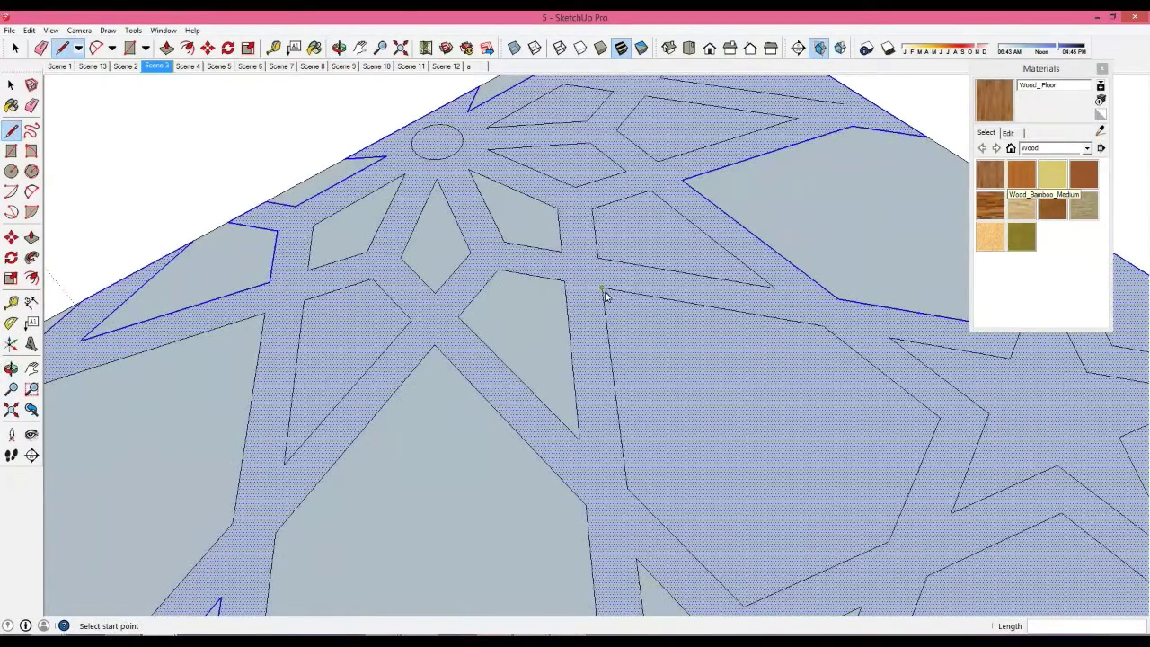
click(605, 318)
middle_drag(780, 336, 531, 256)
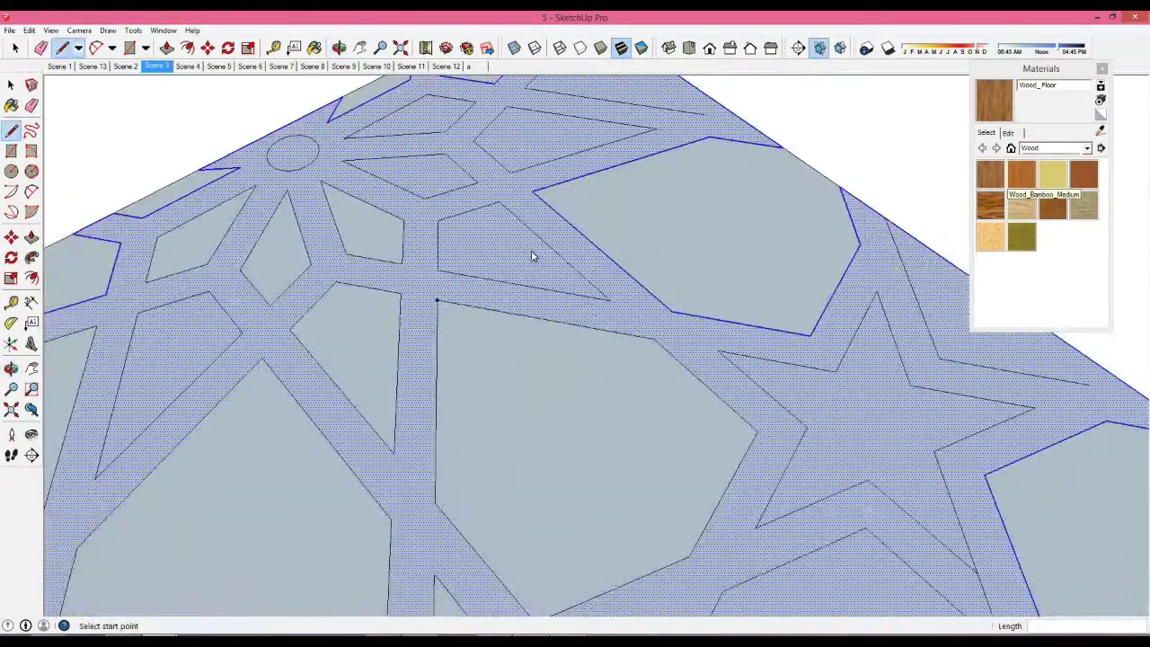
click(500, 204)
mouse_move(503, 205)
middle_down()
mouse_move(501, 272)
mouse_move(529, 286)
mouse_move(557, 326)
middle_up()
click(518, 274)
Add closing line segments around the small circle and out to the panel edge
click(530, 277)
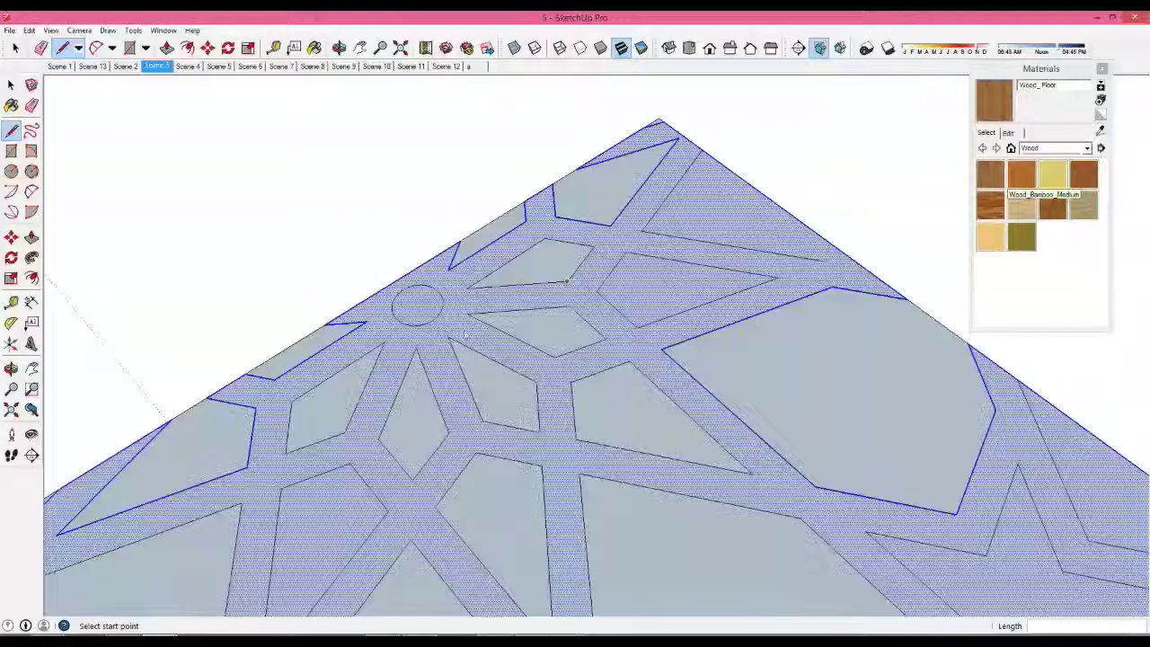
scroll(434, 330, up, 4)
click(435, 323)
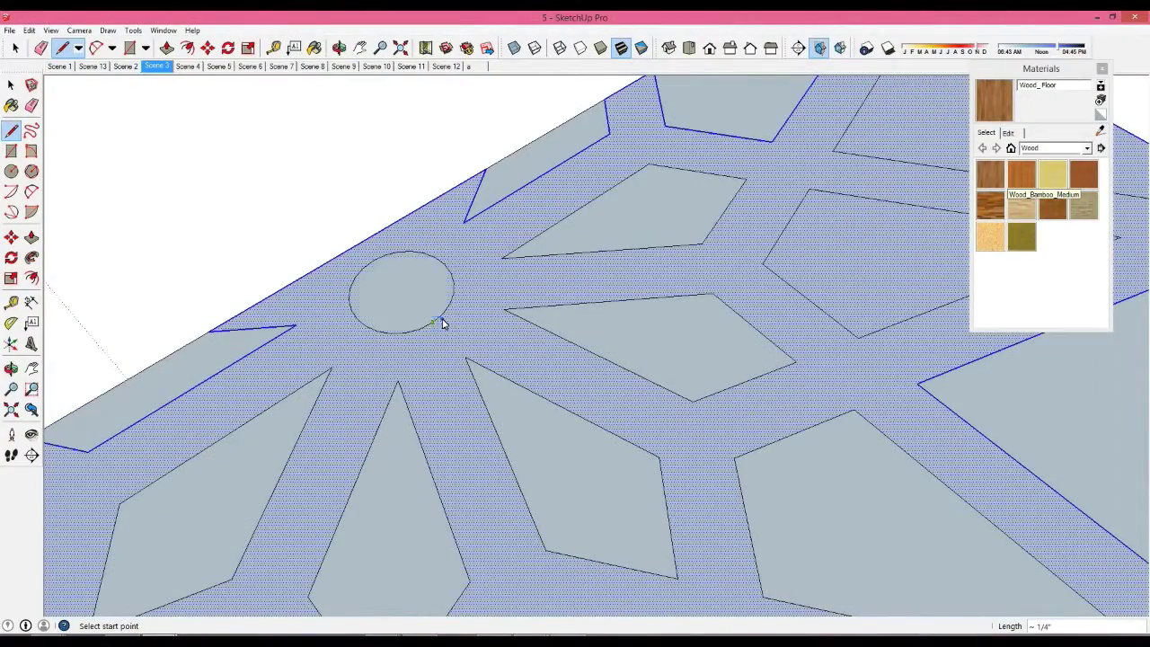
mouse_move(440, 321)
middle_down()
mouse_move(643, 289)
mouse_move(578, 296)
middle_up()
click(652, 299)
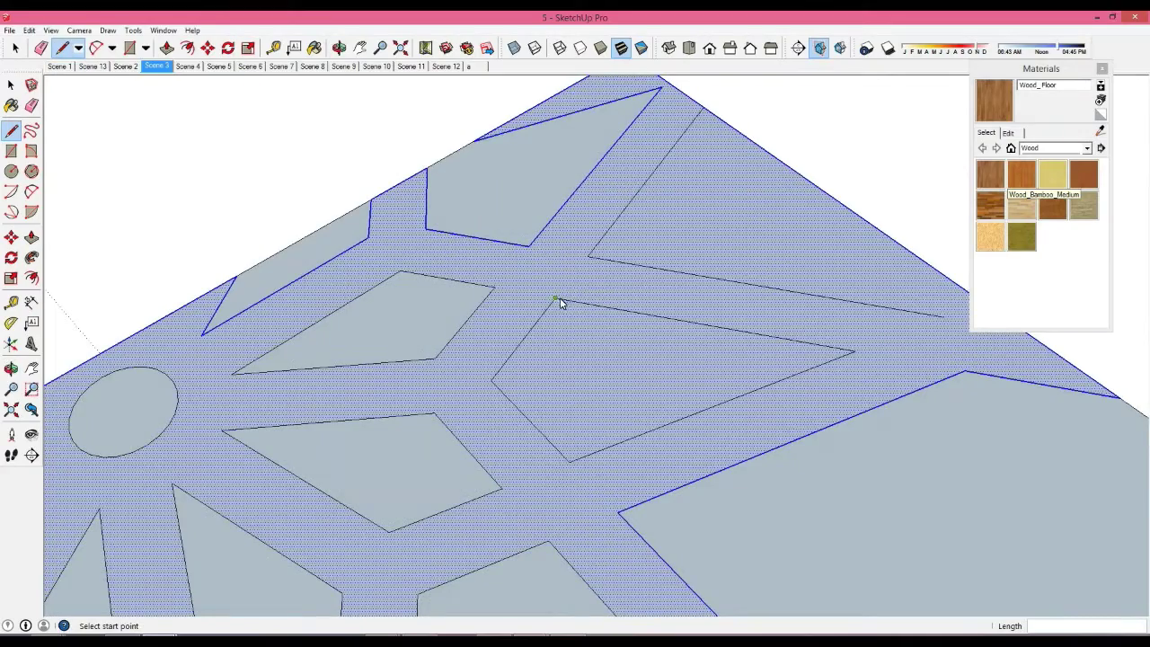
scroll(589, 307, down, 3)
click(700, 336)
mouse_move(826, 339)
middle_down()
mouse_move(656, 352)
mouse_move(565, 290)
mouse_move(516, 295)
middle_up()
scroll(566, 395, up, 1)
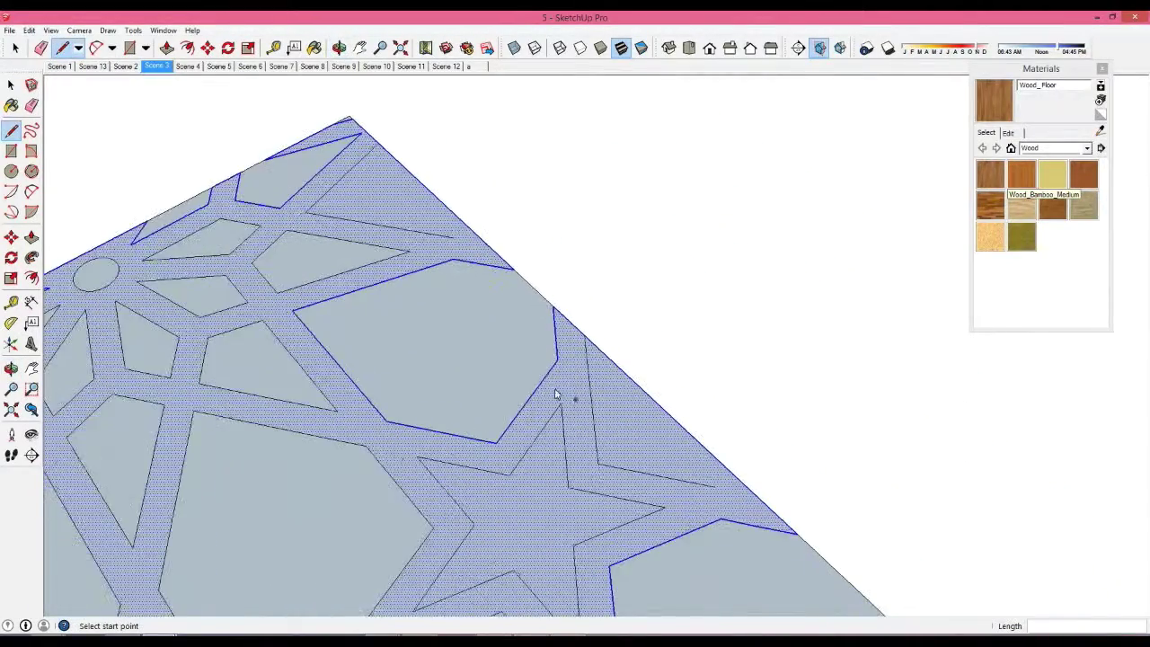
scroll(449, 243, up, 2)
scroll(474, 269, up, 1)
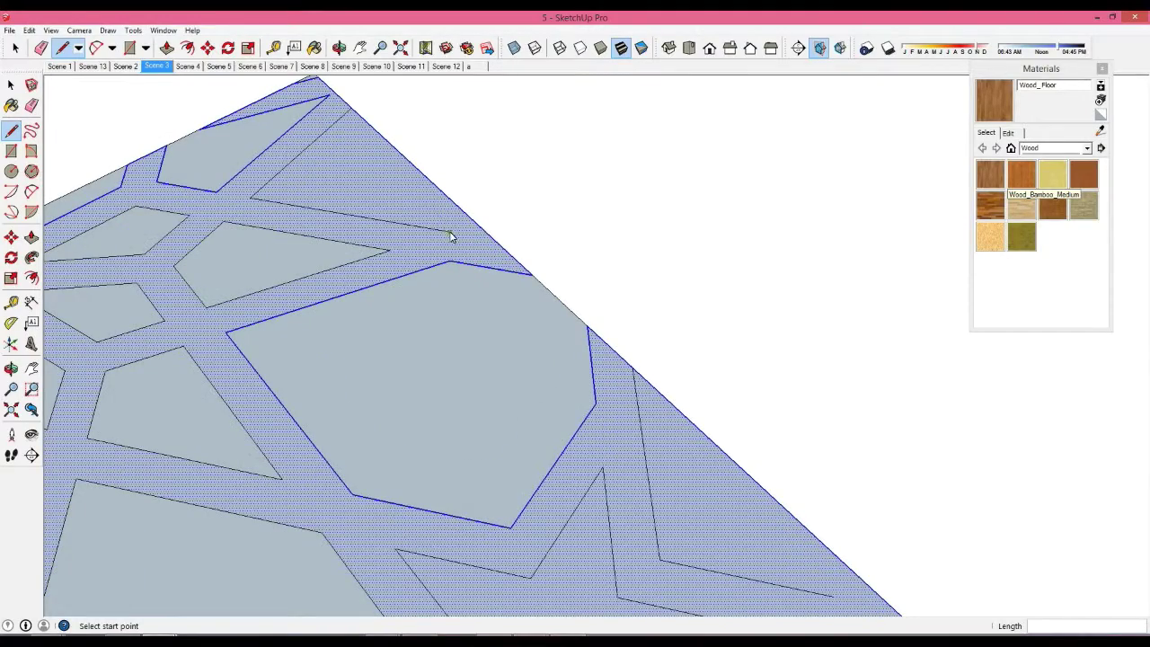
click(499, 245)
scroll(495, 239, down, 3)
Draw short lines across the lattice strips where they meet the panel's outer edge
middle_drag(495, 239, 567, 295)
scroll(568, 296, up, 1)
click(566, 297)
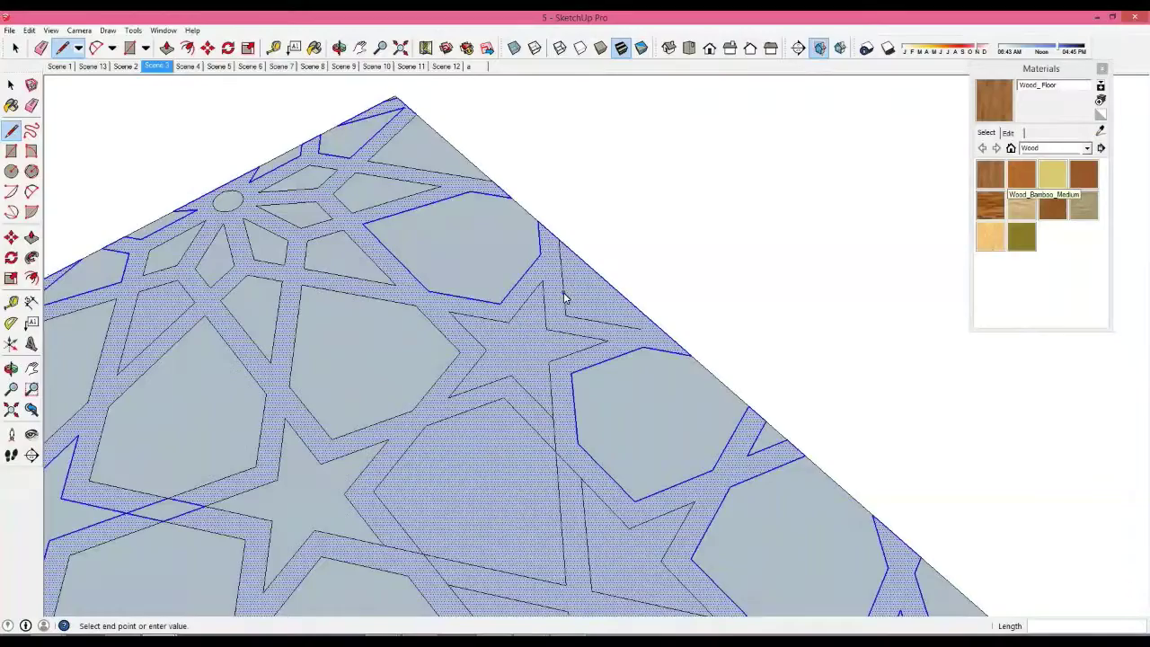
scroll(557, 357, up, 1)
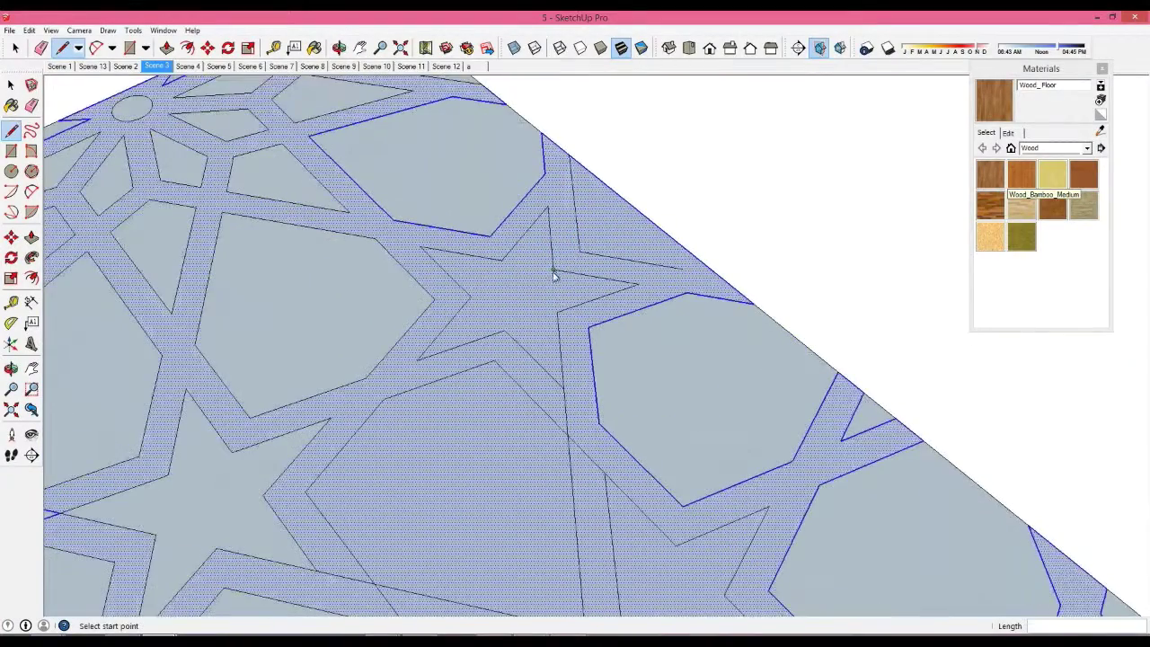
click(570, 279)
middle_drag(603, 333, 604, 260)
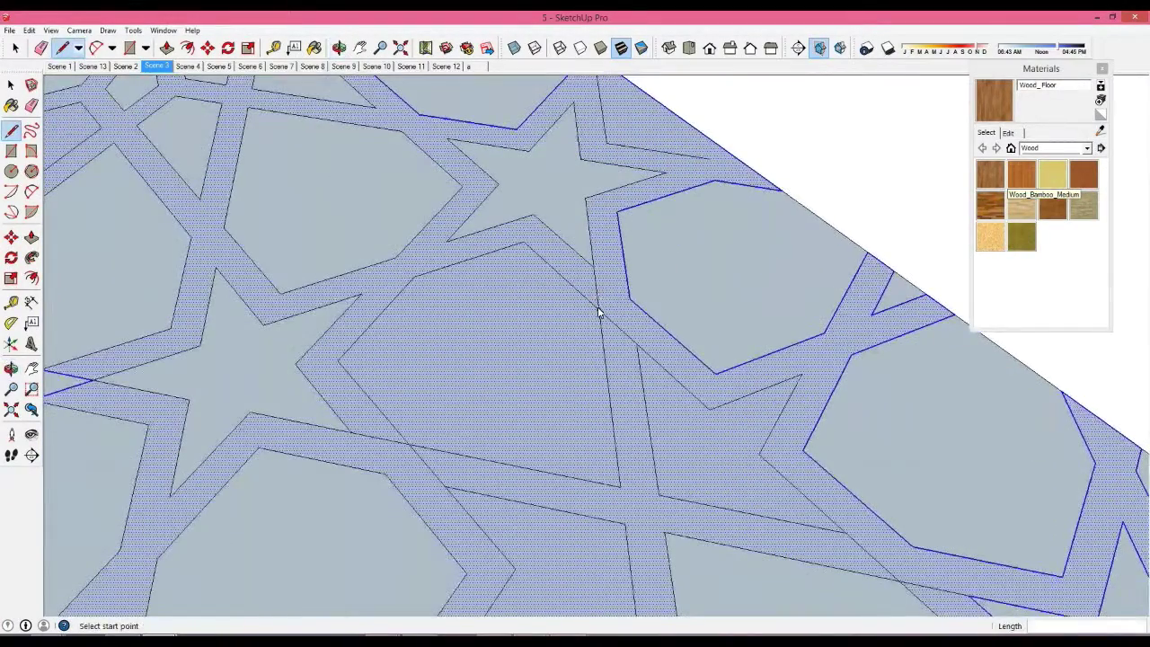
mouse_move(588, 302)
middle_down()
mouse_move(614, 282)
mouse_move(687, 324)
middle_up()
click(614, 281)
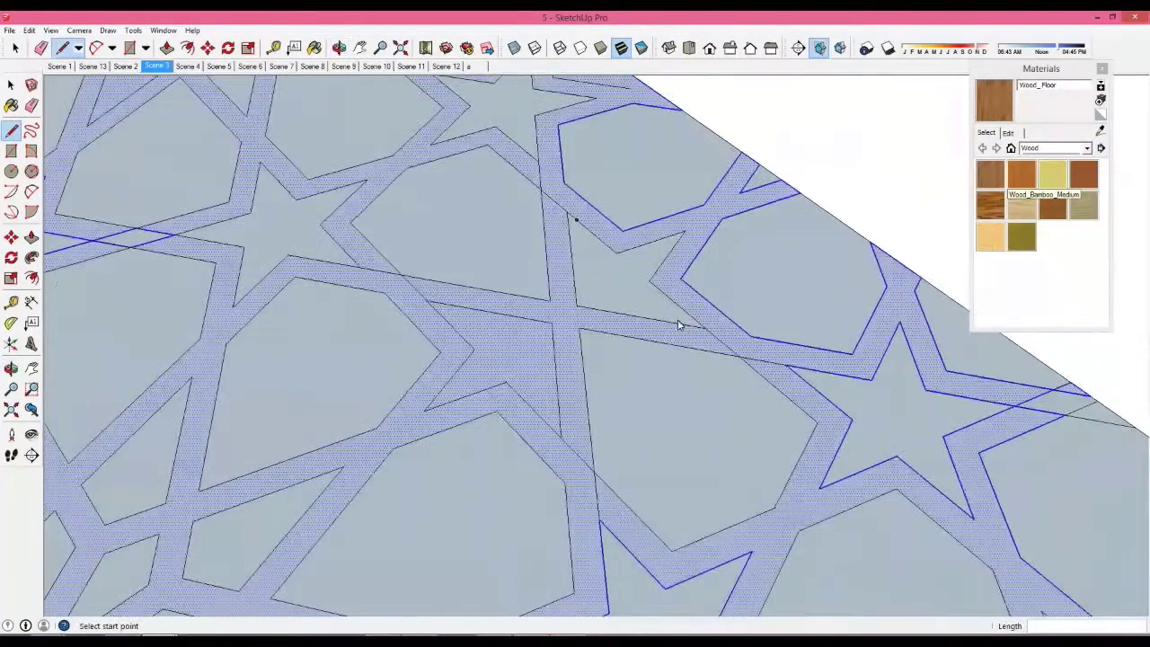
mouse_move(603, 359)
middle_down()
mouse_move(542, 306)
mouse_move(685, 323)
mouse_move(688, 336)
mouse_move(677, 334)
mouse_move(589, 429)
mouse_move(511, 436)
middle_up()
click(616, 329)
mouse_move(383, 452)
middle_down()
mouse_move(610, 439)
mouse_move(711, 398)
mouse_move(606, 406)
mouse_move(610, 297)
middle_up()
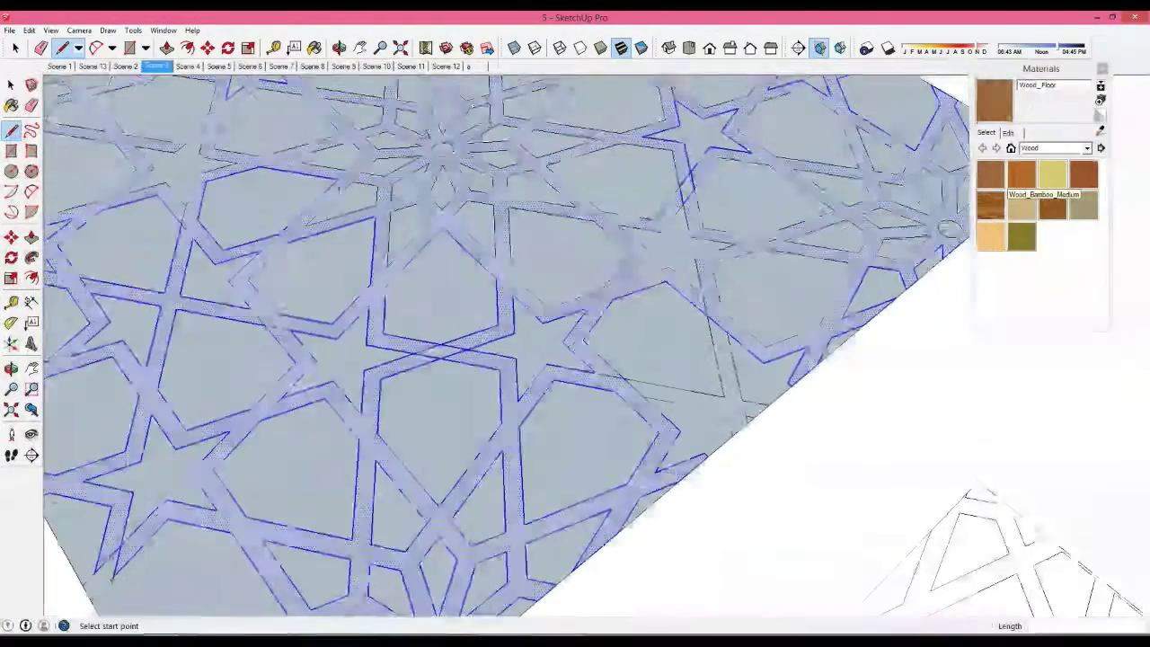
scroll(610, 296, up, 4)
scroll(680, 212, up, 3)
scroll(580, 287, up, 2)
Inspect the cleaned-up lattice panel by zooming and orbiting around it
key(e)
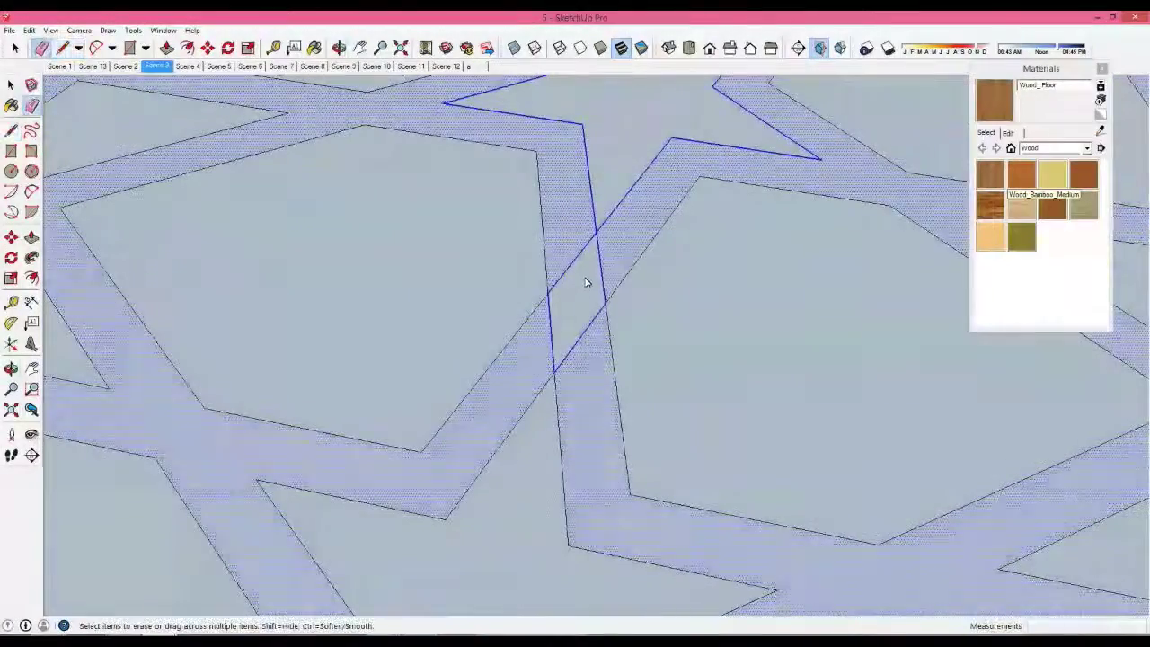
key(Escape)
scroll(580, 310, down, 1)
scroll(569, 323, down, 3)
scroll(584, 320, up, 3)
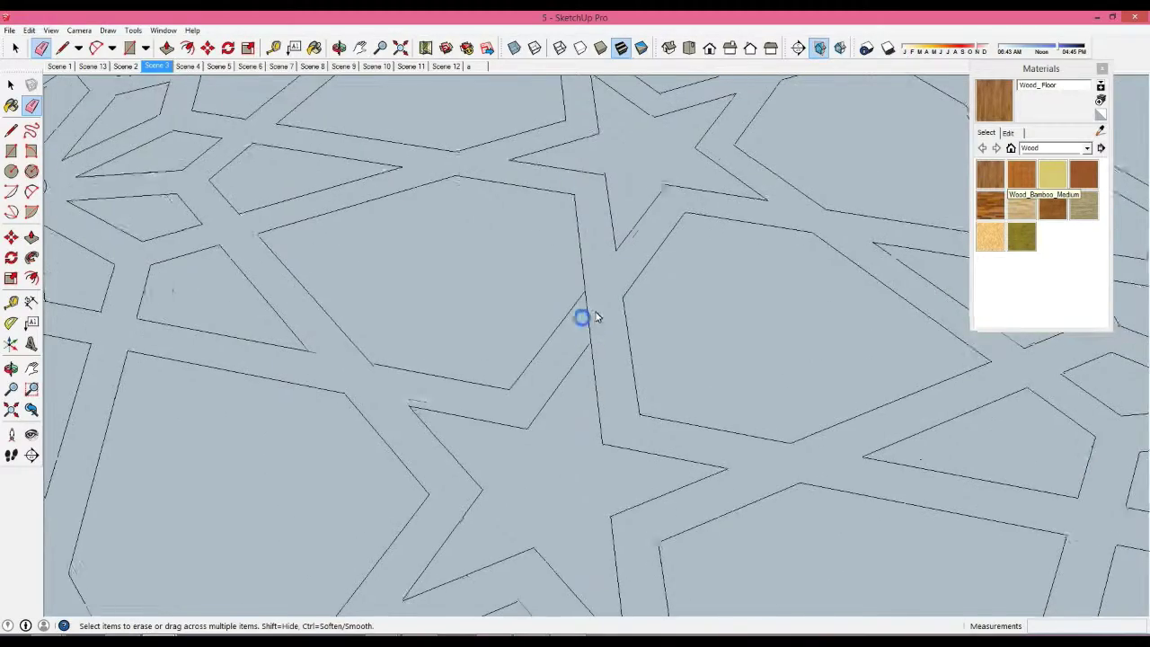
scroll(592, 314, down, 2)
scroll(590, 315, down, 3)
scroll(593, 313, down, 3)
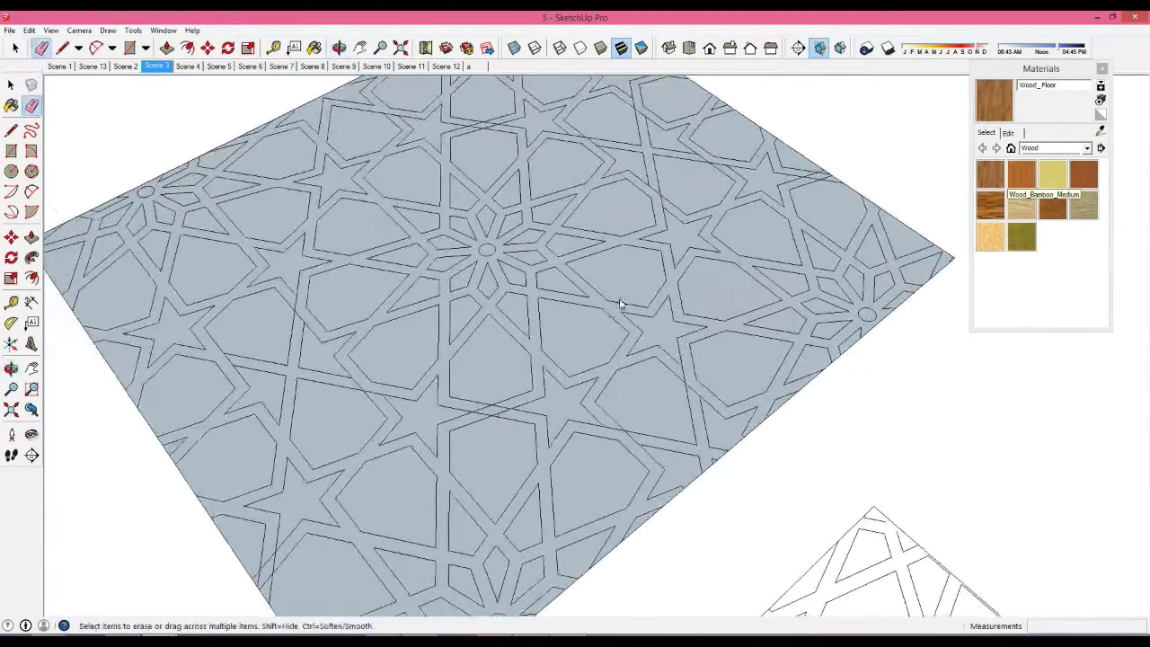
scroll(669, 325, up, 3)
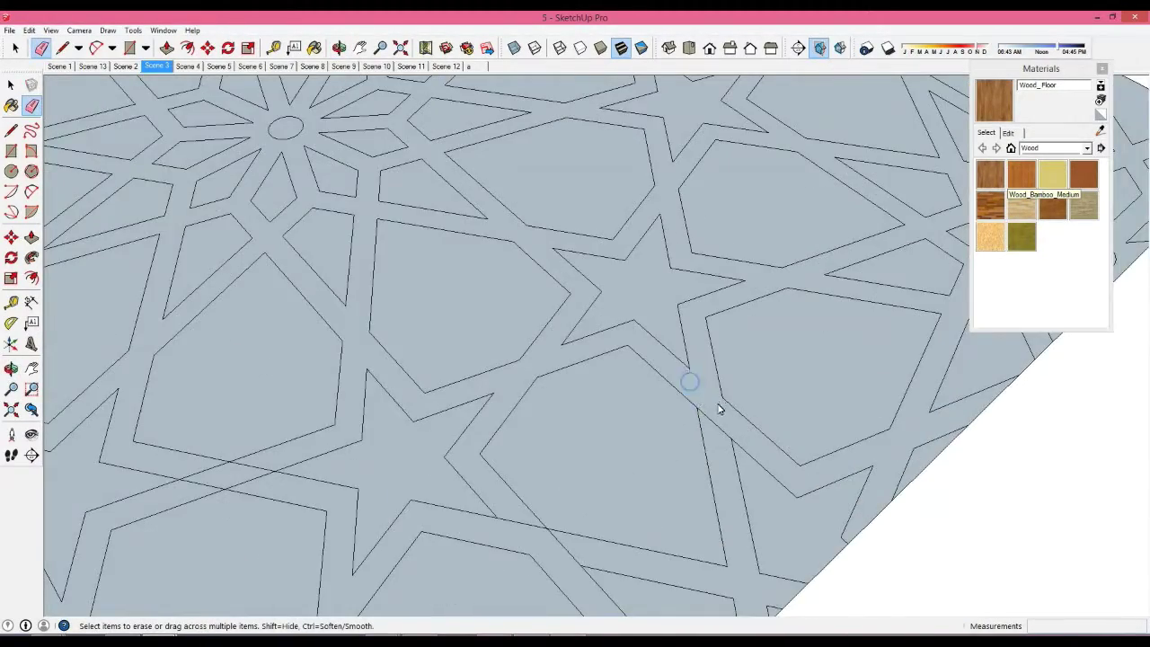
scroll(718, 409, down, 1)
scroll(717, 420, down, 2)
scroll(714, 422, down, 2)
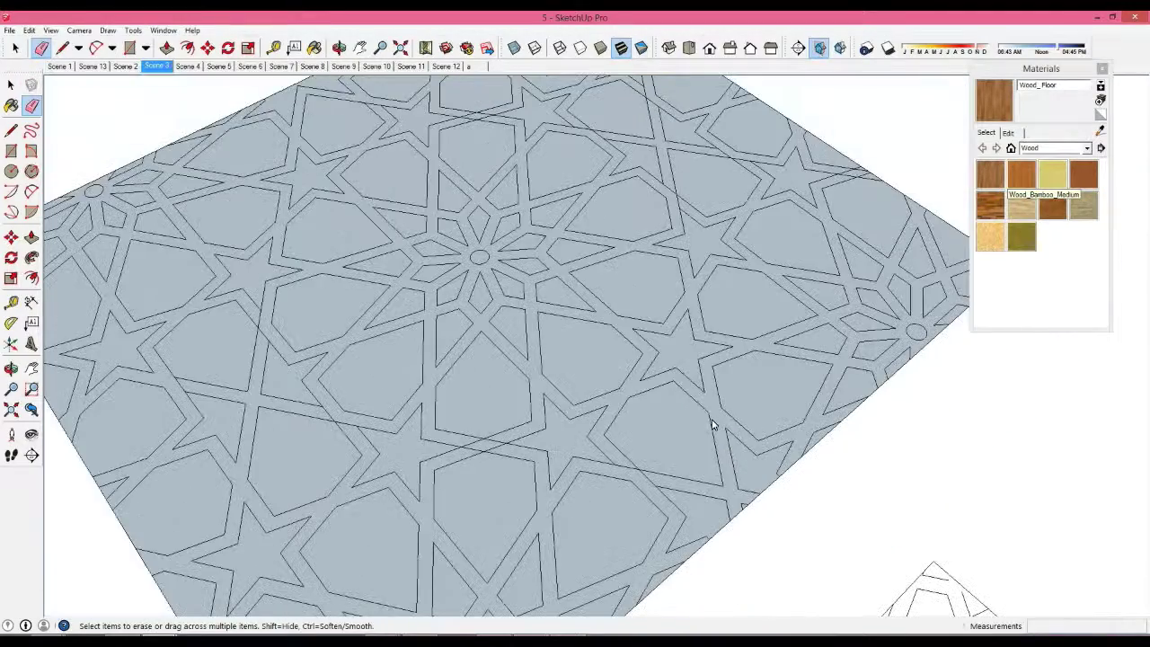
scroll(636, 478, up, 2)
scroll(638, 467, up, 2)
scroll(639, 458, up, 2)
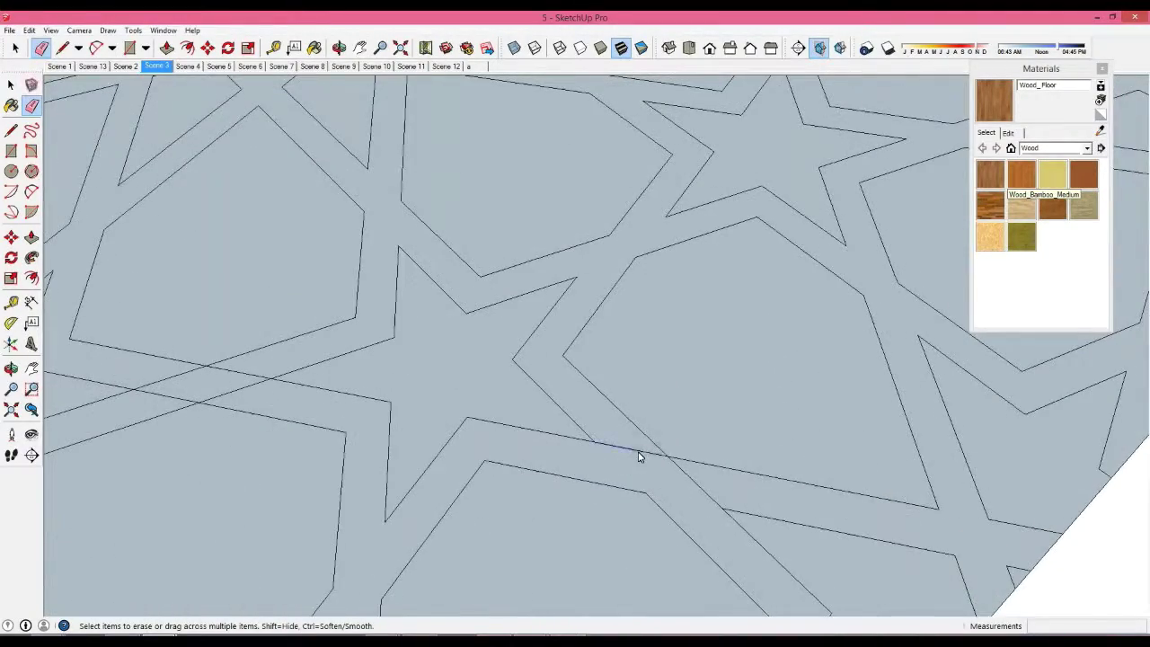
scroll(690, 502, down, 2)
scroll(575, 503, down, 3)
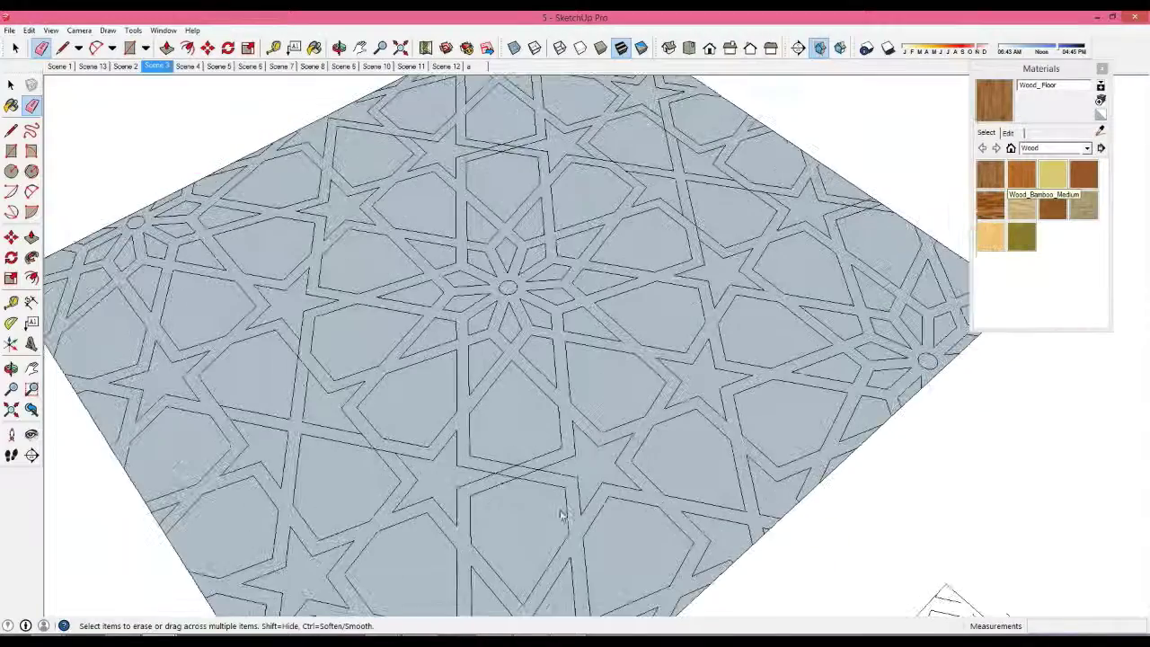
scroll(539, 472, up, 3)
scroll(548, 467, up, 2)
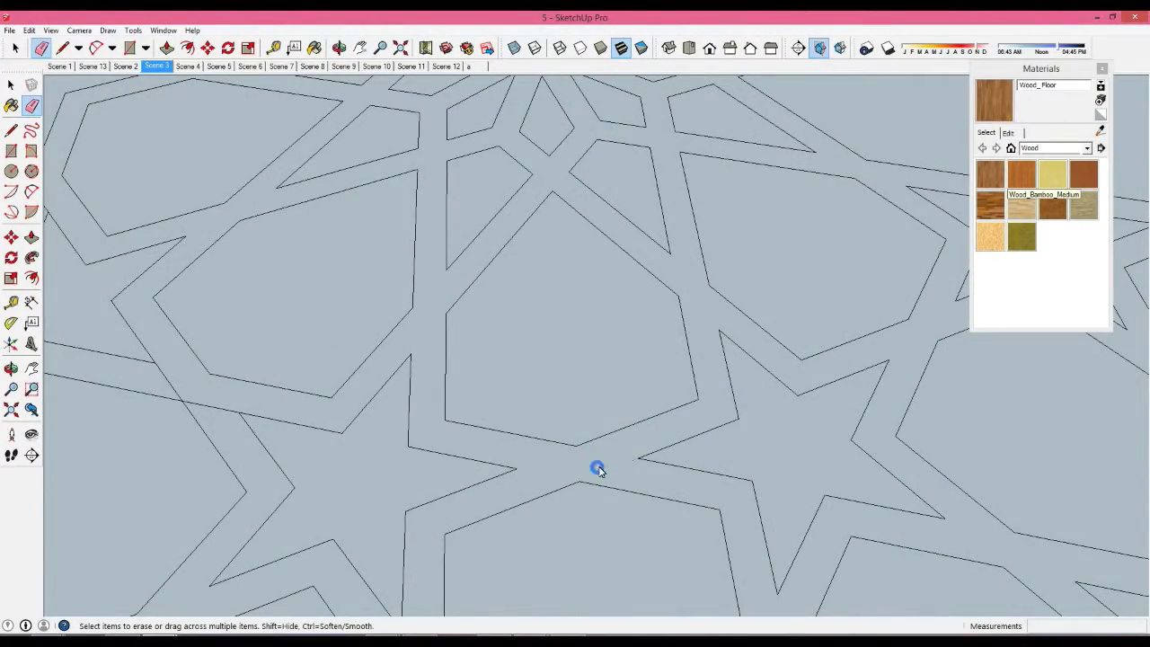
scroll(605, 476, down, 3)
mouse_move(598, 500)
middle_down()
mouse_move(501, 462)
mouse_move(467, 476)
middle_up()
scroll(445, 488, up, 2)
scroll(431, 458, up, 2)
scroll(413, 429, up, 1)
scroll(417, 422, down, 3)
scroll(411, 418, down, 1)
mouse_move(618, 359)
middle_down()
mouse_move(458, 374)
mouse_move(557, 359)
middle_up()
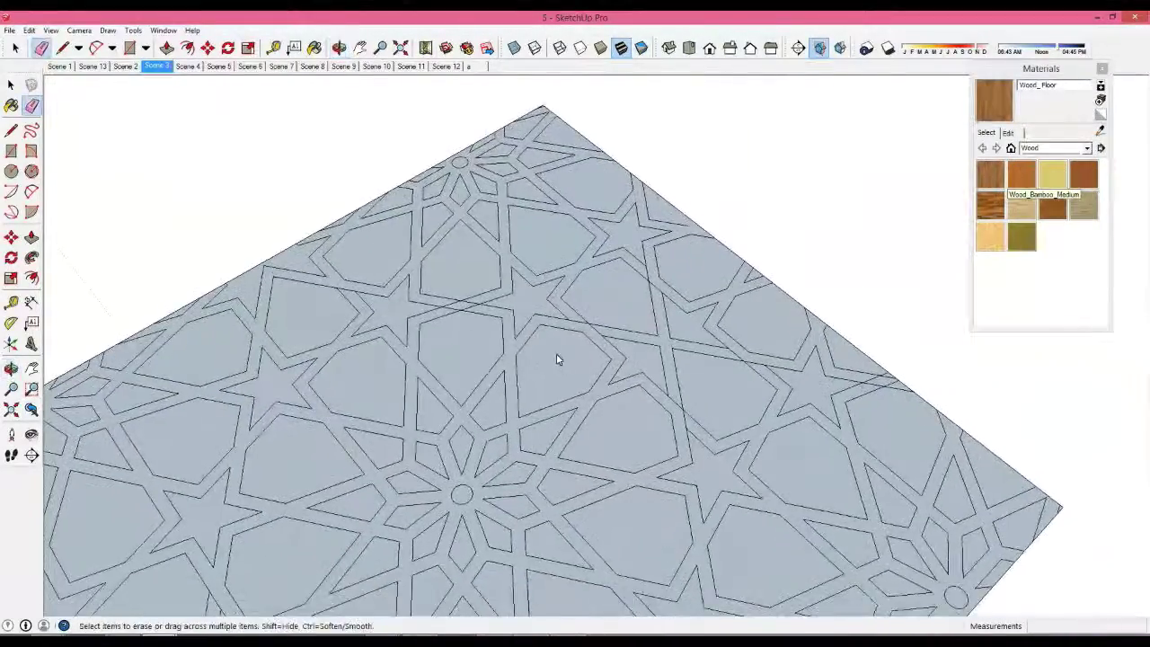
Select the entire connected star lattice with a triple-click
key(space)
triple_click(514, 352)
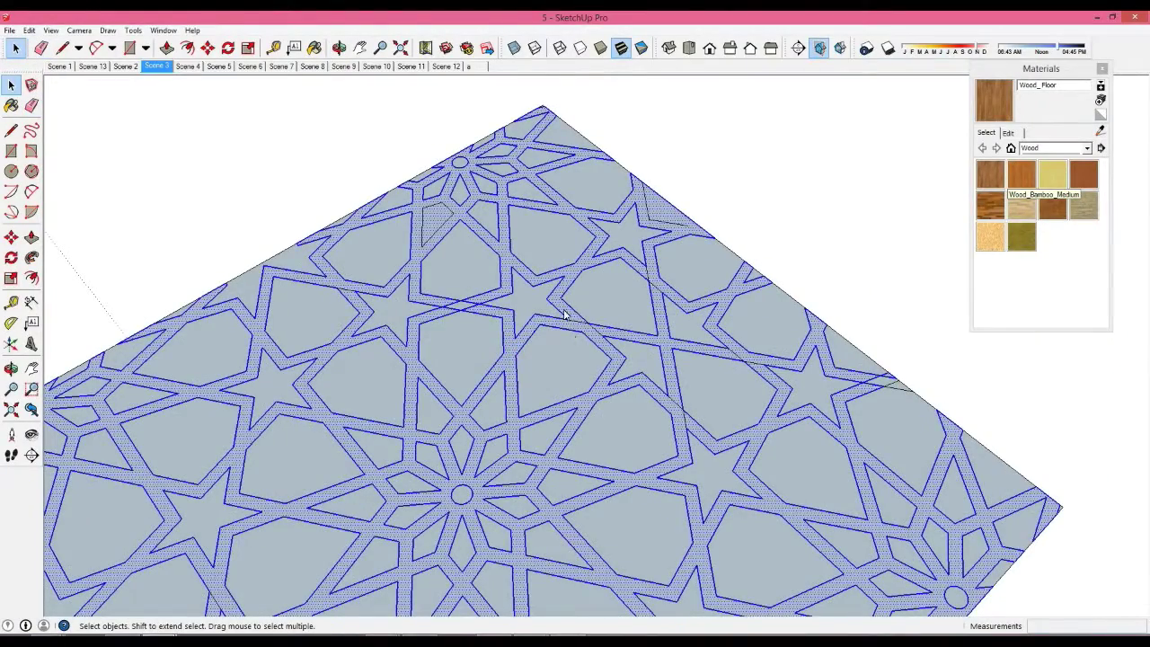
scroll(567, 319, down, 2)
scroll(568, 319, down, 2)
middle_drag(568, 318, 561, 319)
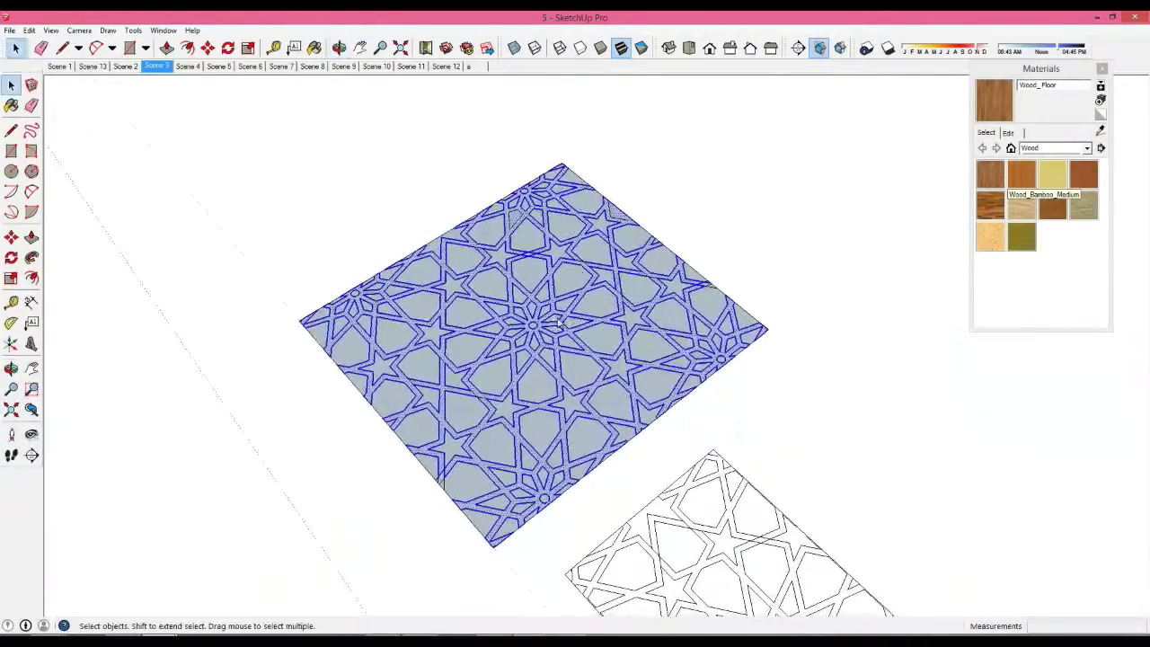
Start copying the selected lattice with the Move tool and Ctrl
key(m)
click(591, 396)
key(ctrl)
scroll(590, 390, down, 3)
scroll(590, 390, down, 2)
scroll(575, 341, up, 2)
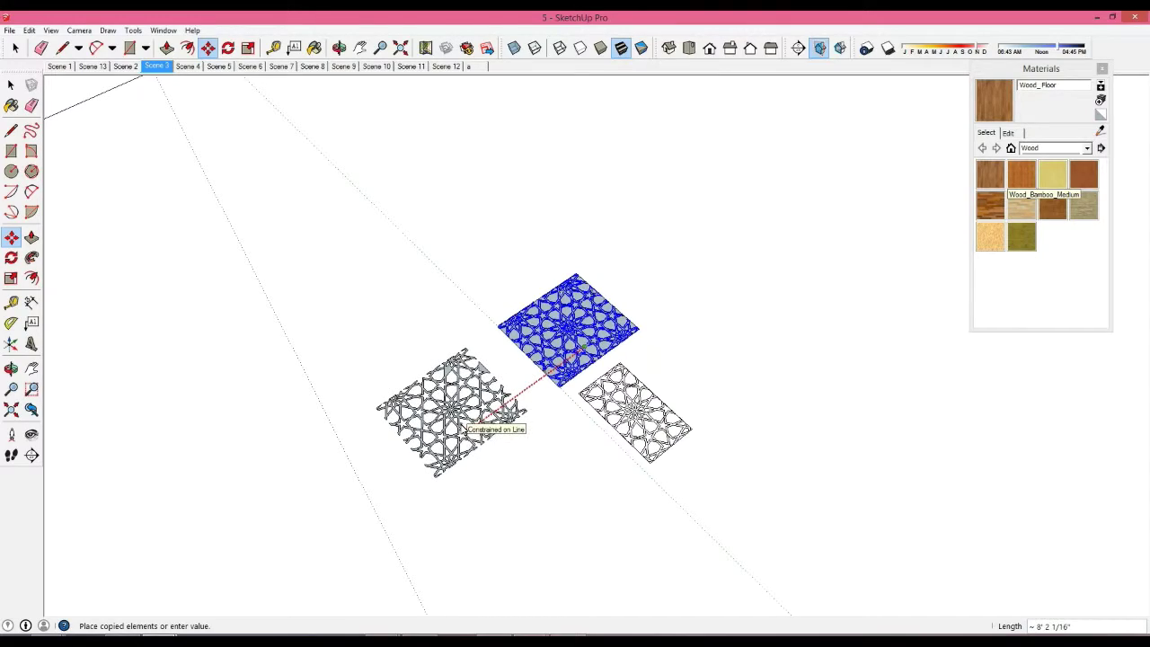
click(485, 415)
scroll(490, 377, up, 4)
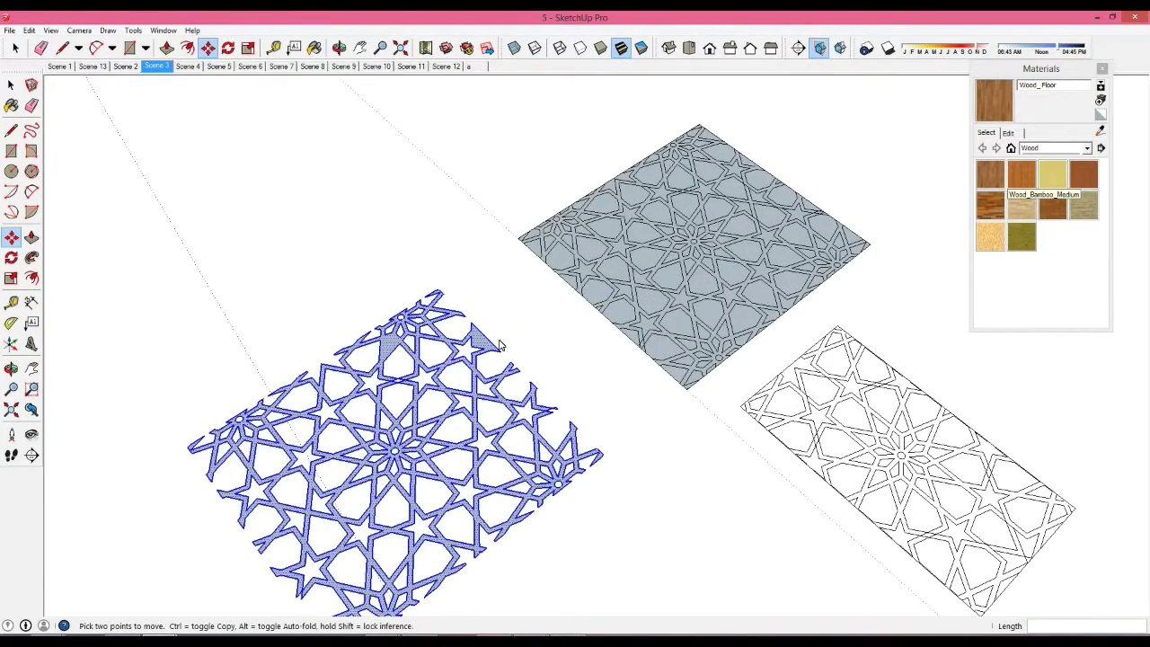
key(Delete)
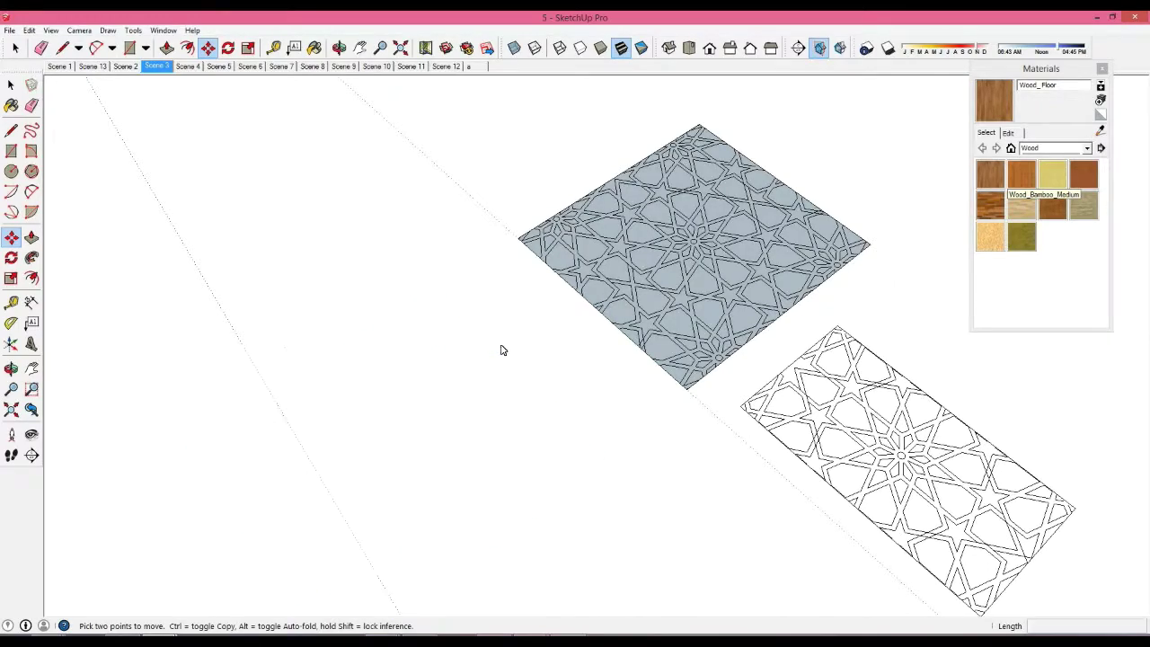
key(space)
scroll(696, 194, up, 6)
triple_click(710, 185)
scroll(714, 194, up, 2)
scroll(737, 243, up, 1)
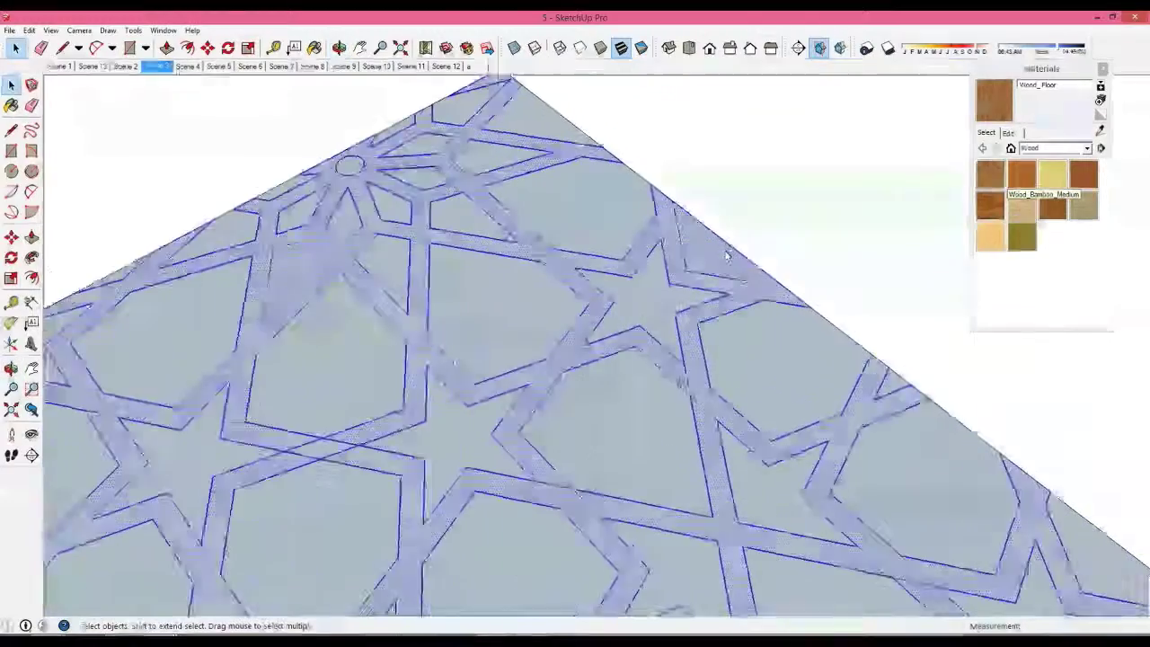
Zoom and orbit to bring the lower-left lattice band and border into view
scroll(763, 296, up, 1)
key(l)
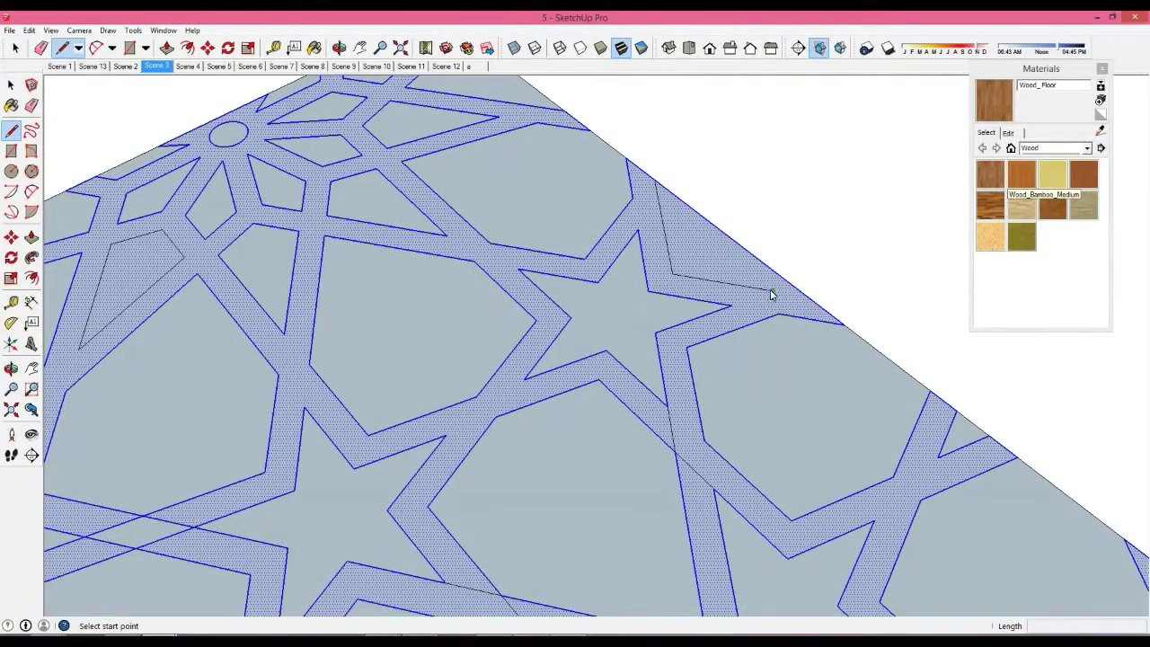
click(769, 290)
scroll(807, 299, down, 3)
scroll(809, 310, down, 2)
mouse_move(821, 334)
middle_down()
mouse_move(690, 331)
mouse_move(675, 310)
middle_up()
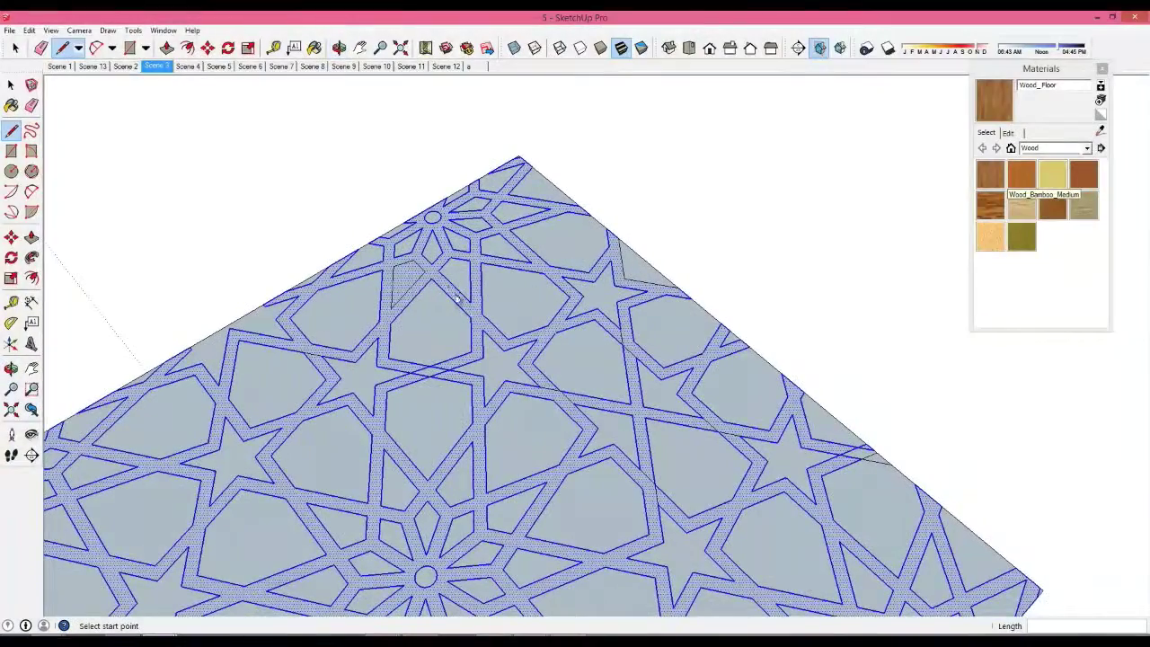
scroll(419, 271, up, 1)
scroll(419, 270, up, 1)
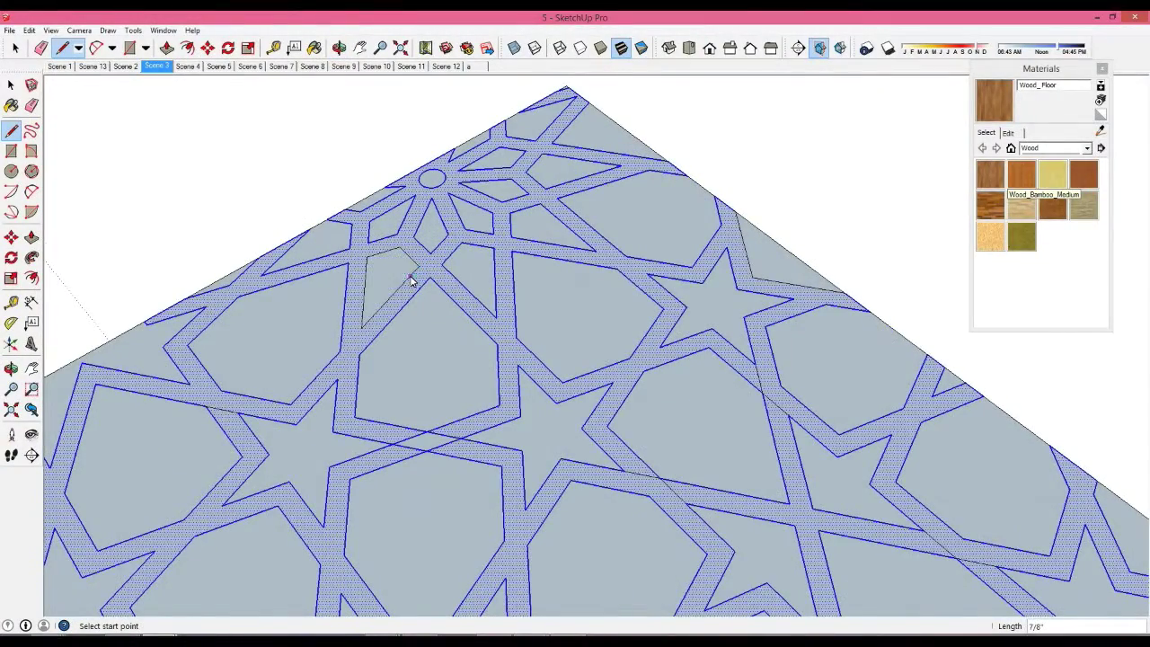
scroll(411, 281, down, 2)
scroll(422, 288, down, 1)
key(space)
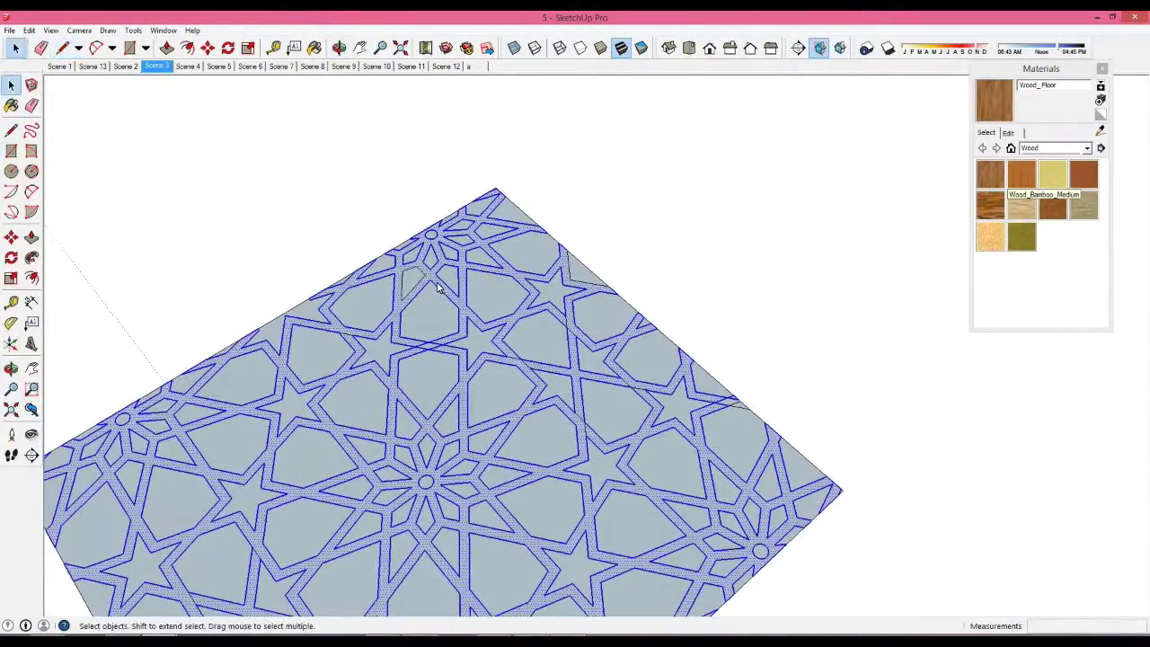
middle_drag(436, 284, 449, 314)
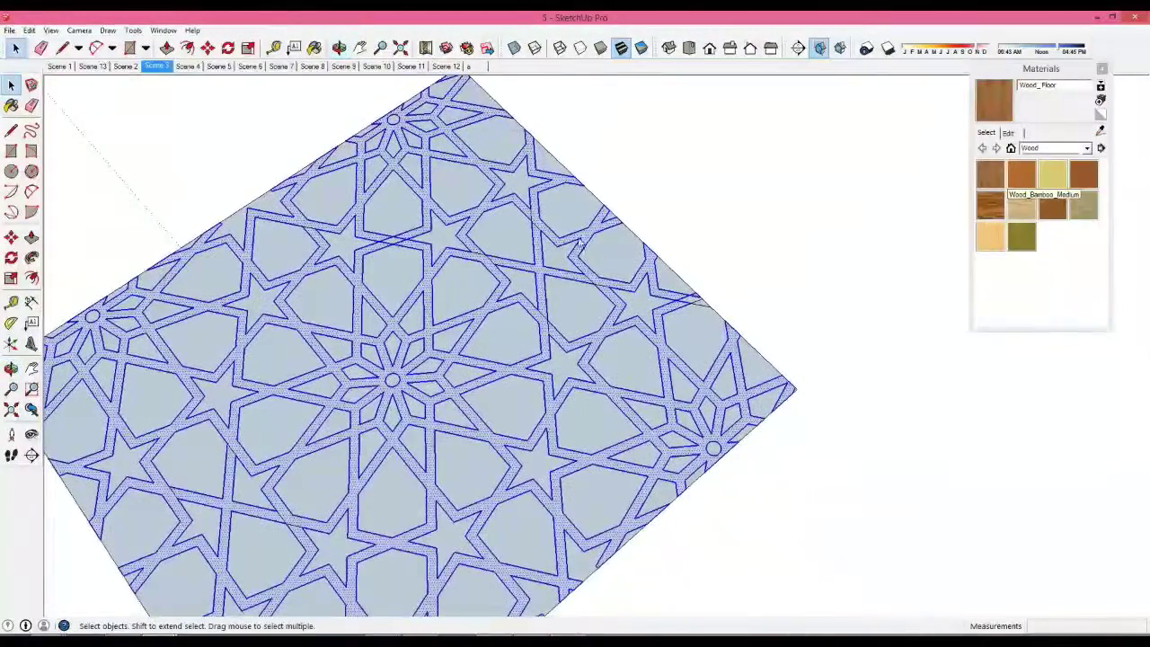
scroll(651, 306, up, 2)
scroll(750, 325, up, 2)
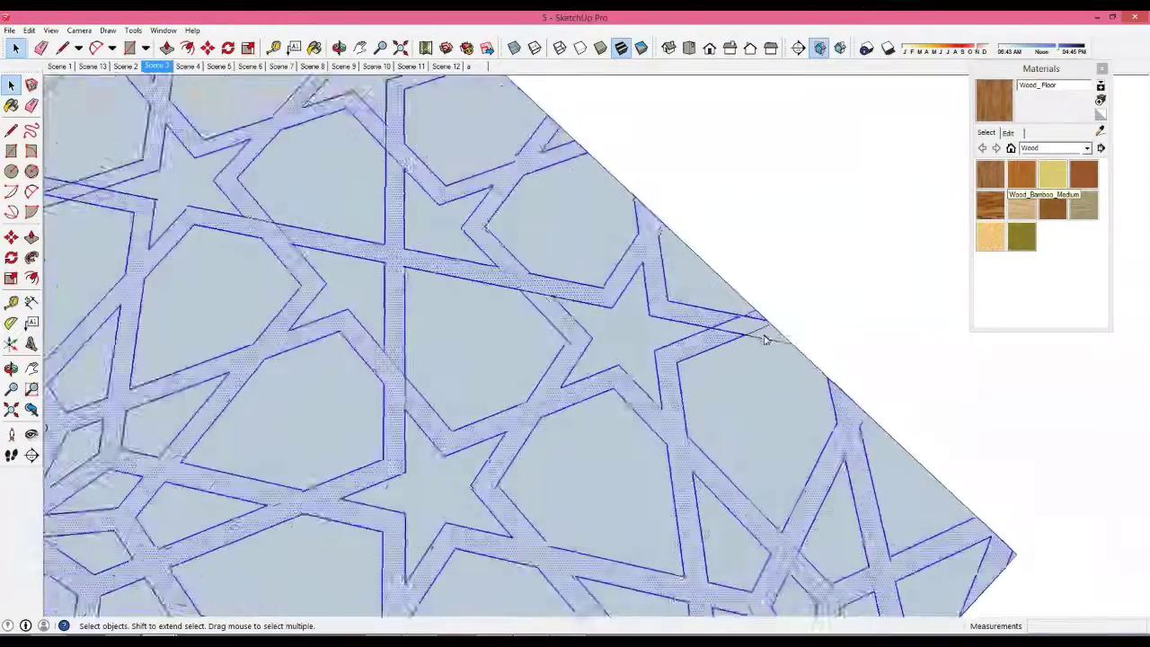
scroll(750, 325, up, 1)
scroll(750, 326, up, 2)
Select the lattice band faces near the lower-left border to find the stray edges
key(e)
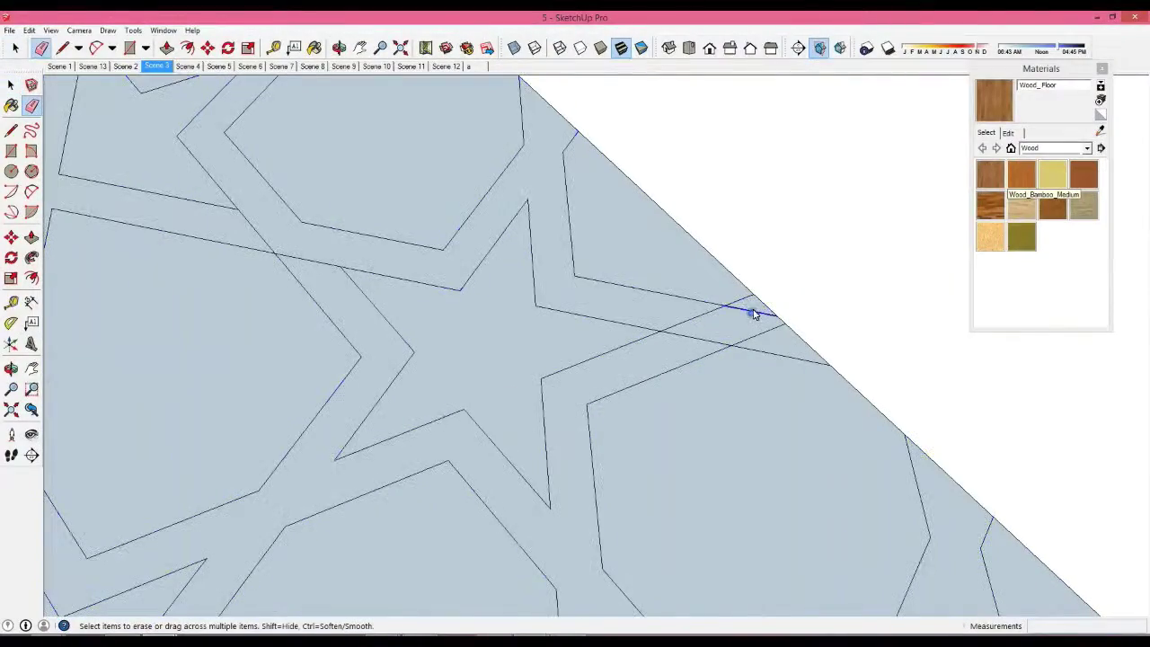
double_click(709, 340)
scroll(708, 330, down, 2)
scroll(709, 331, down, 2)
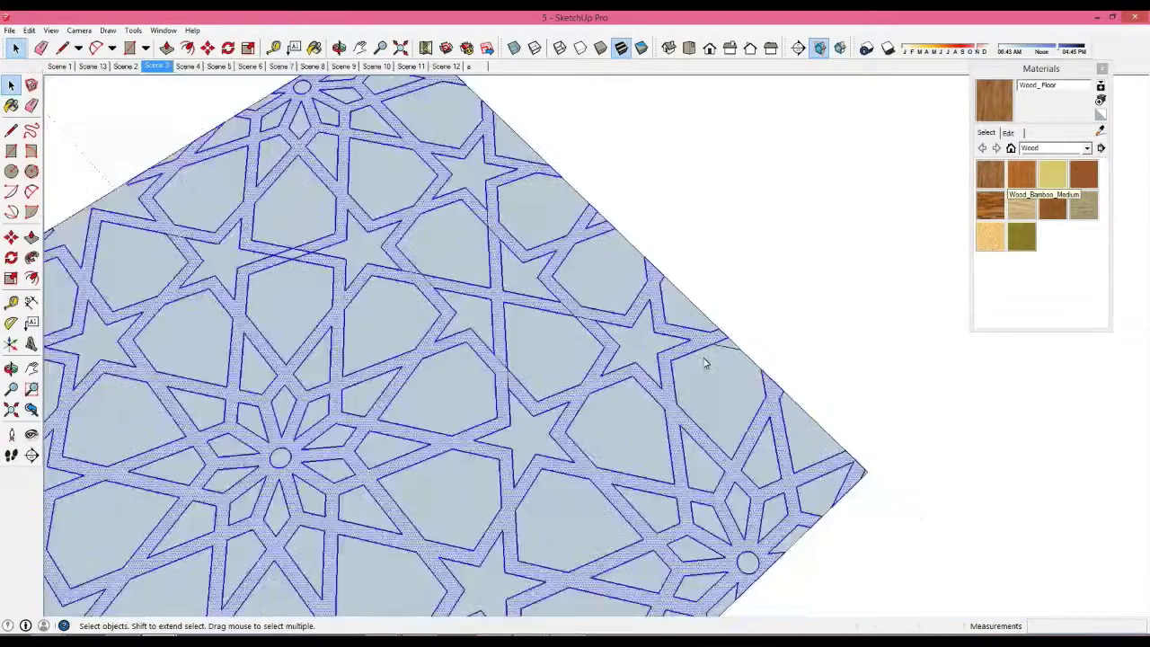
scroll(721, 298, up, 1)
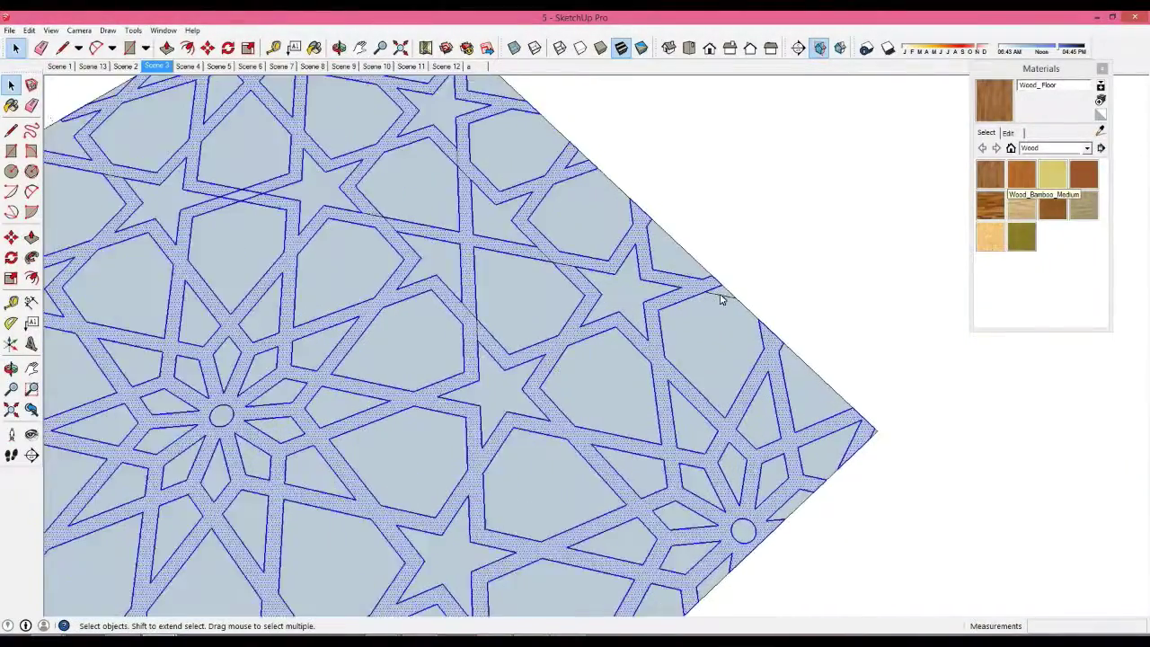
scroll(718, 296, up, 2)
scroll(718, 297, up, 2)
key(e)
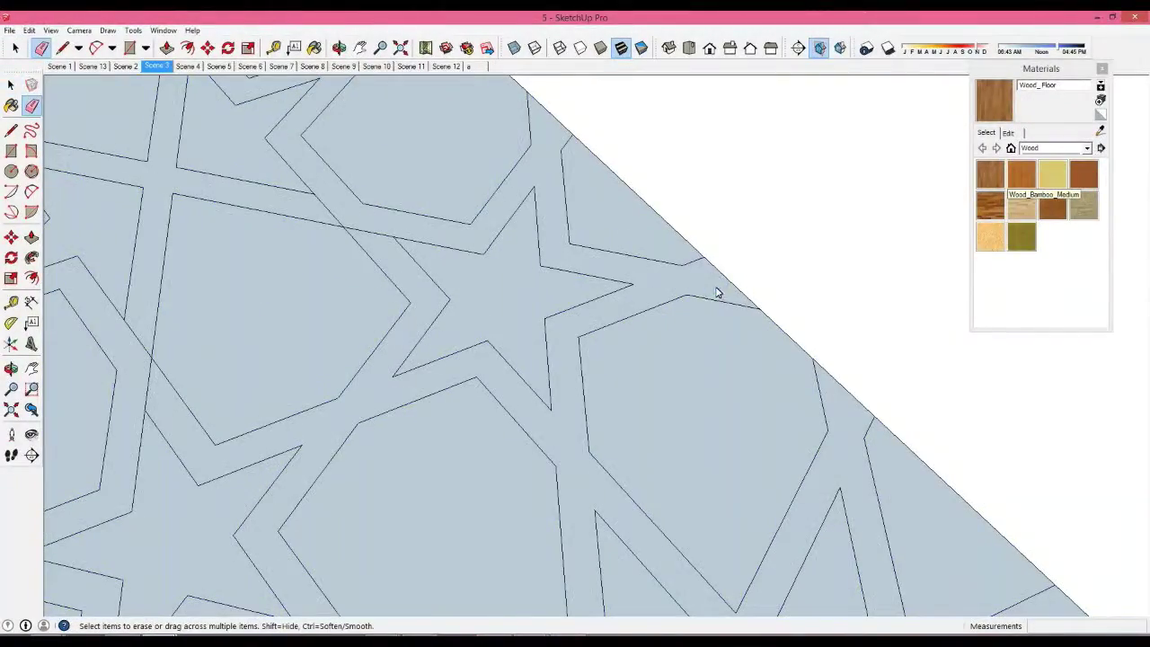
double_click(717, 292)
scroll(727, 314, down, 2)
scroll(731, 327, down, 2)
scroll(629, 310, down, 2)
mouse_move(589, 302)
middle_down()
mouse_move(685, 385)
mouse_move(795, 326)
mouse_move(564, 303)
mouse_move(482, 458)
middle_up()
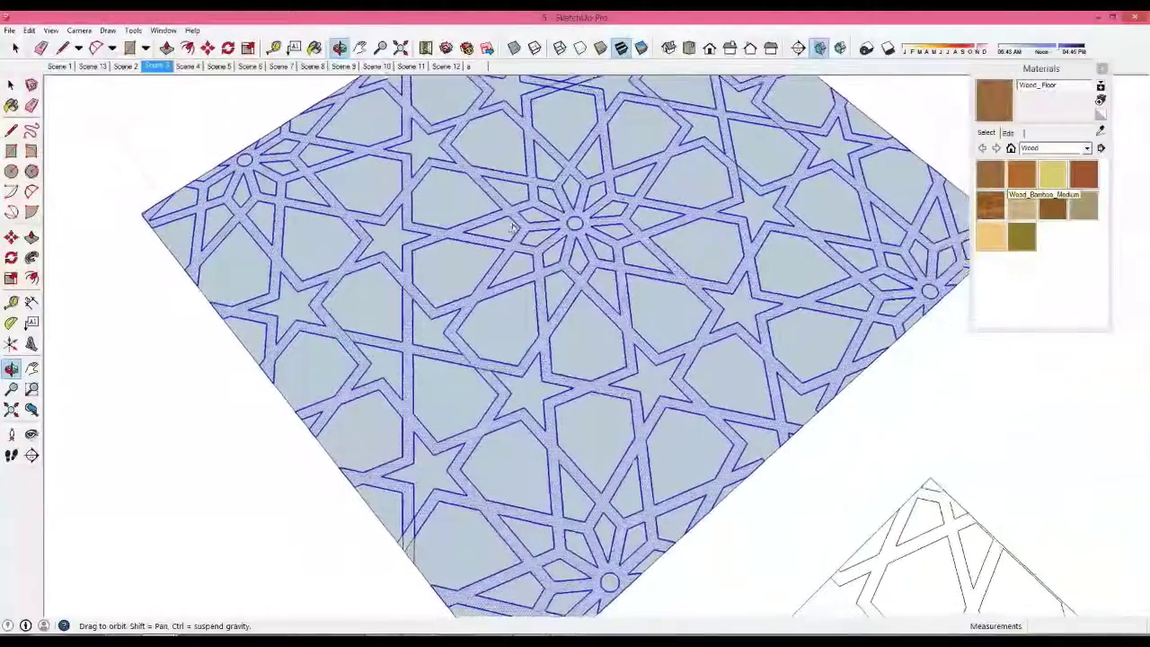
scroll(404, 567, up, 2)
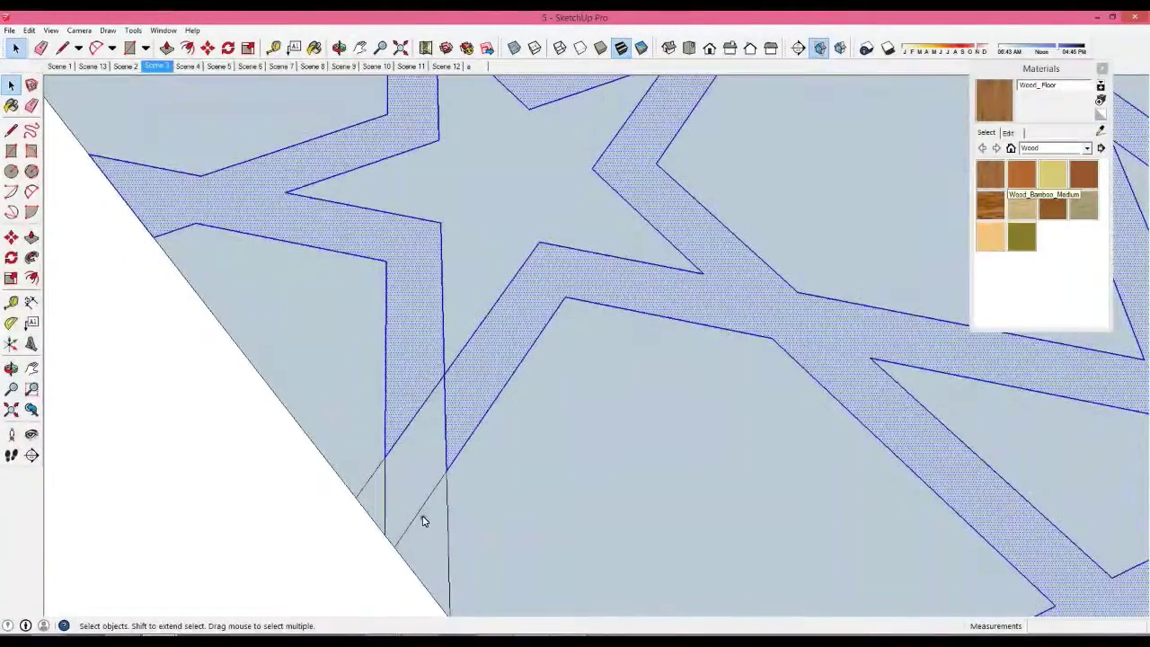
Erase the four stray edges where the band meets the lower-left border
click(422, 526)
key(e)
click(421, 514)
click(387, 494)
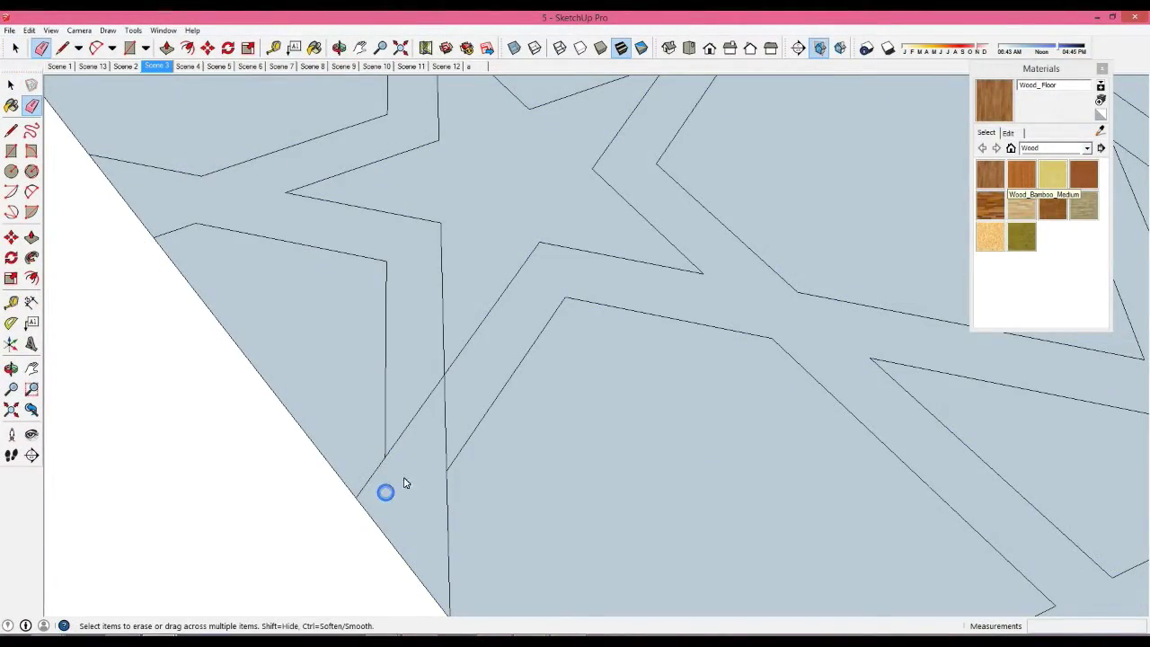
click(403, 431)
click(370, 478)
Redraw the vertical band edge down to the border and erase the leftover inner edge
key(l)
click(384, 456)
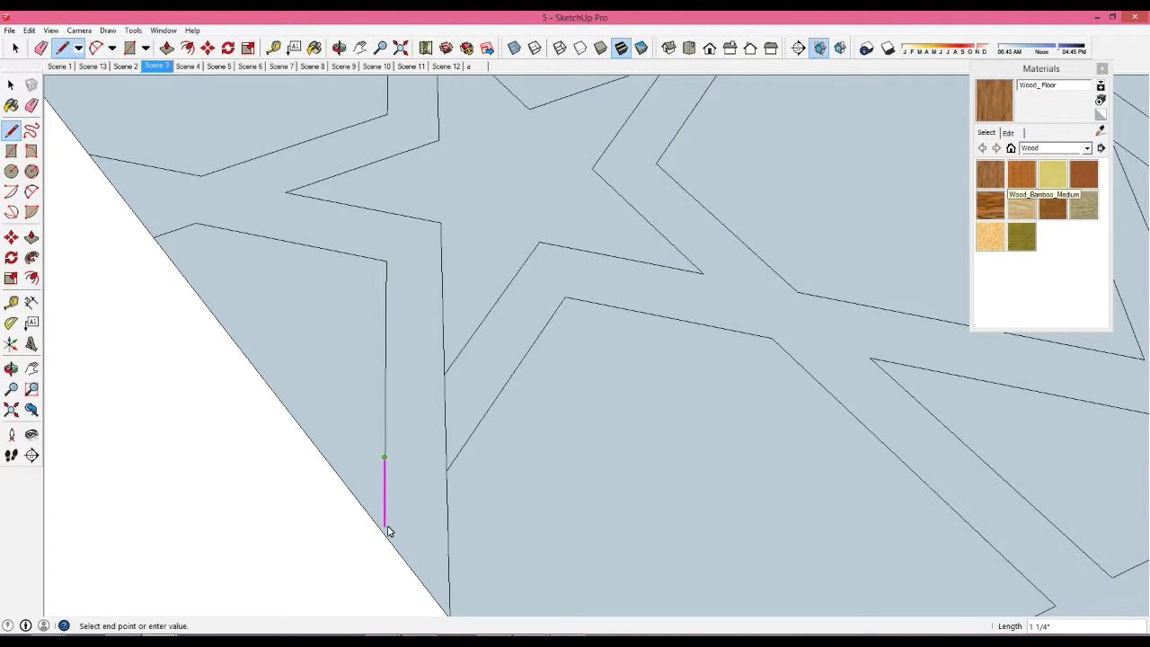
click(386, 534)
key(space)
double_click(422, 499)
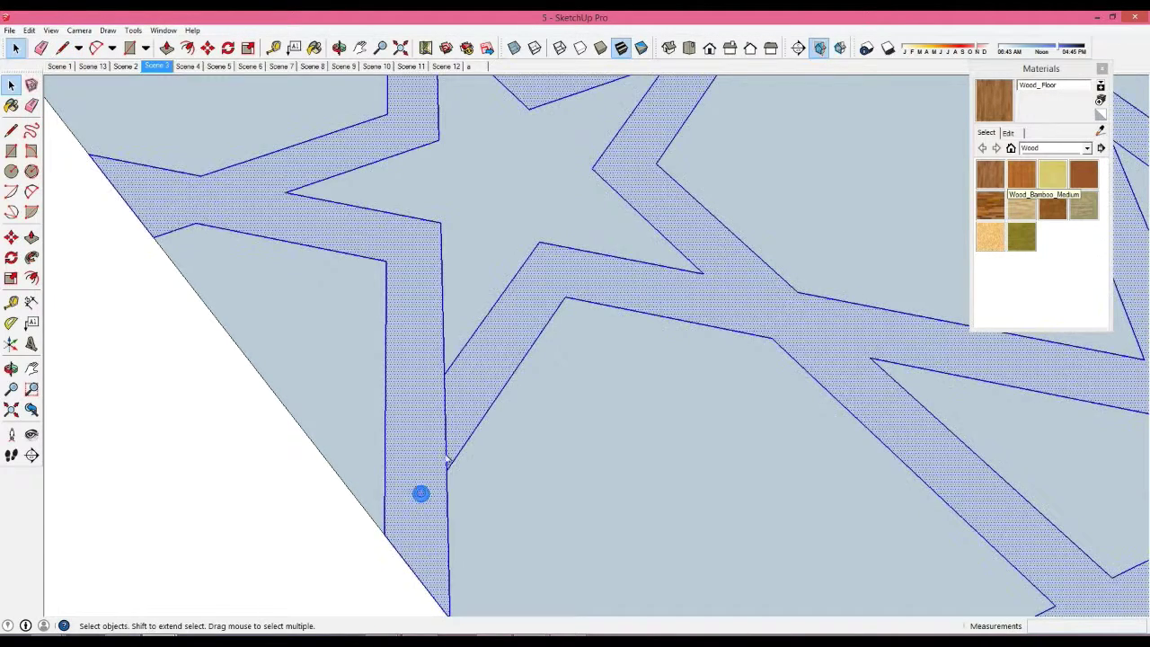
key(e)
click(447, 411)
Select all the connected lattice geometry of the pattern
key(space)
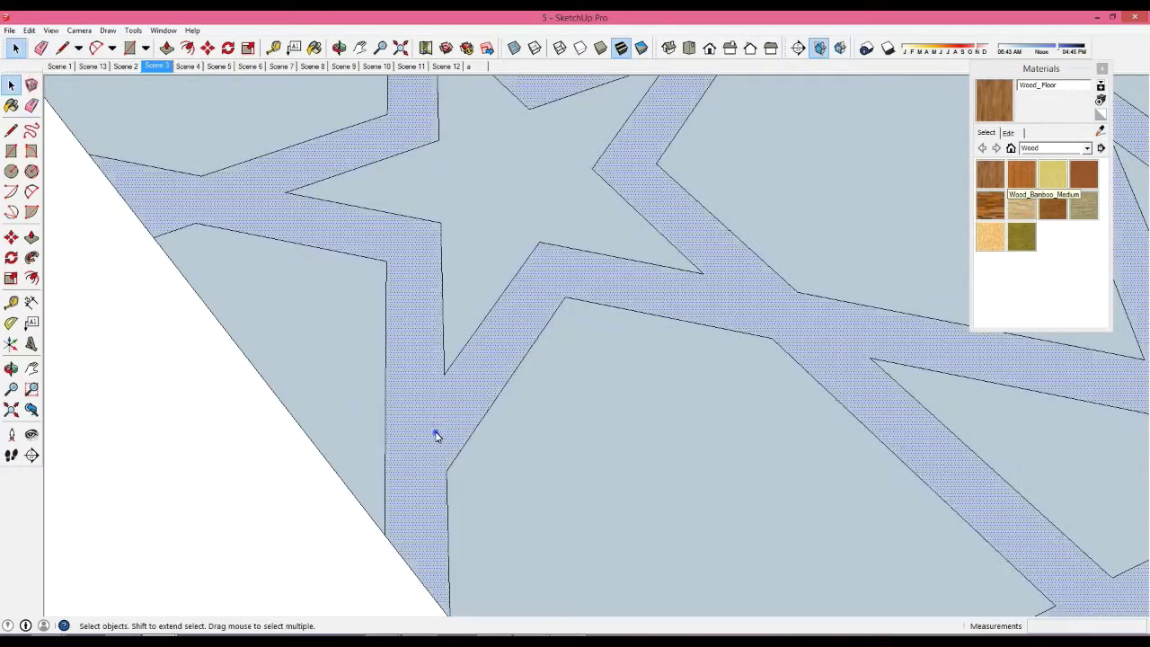
triple_click(436, 433)
scroll(494, 445, down, 3)
scroll(611, 454, down, 3)
scroll(651, 455, down, 2)
Copy the lattice from its corner with Move plus Ctrl and place it left of the original
middle_drag(651, 455, 558, 489)
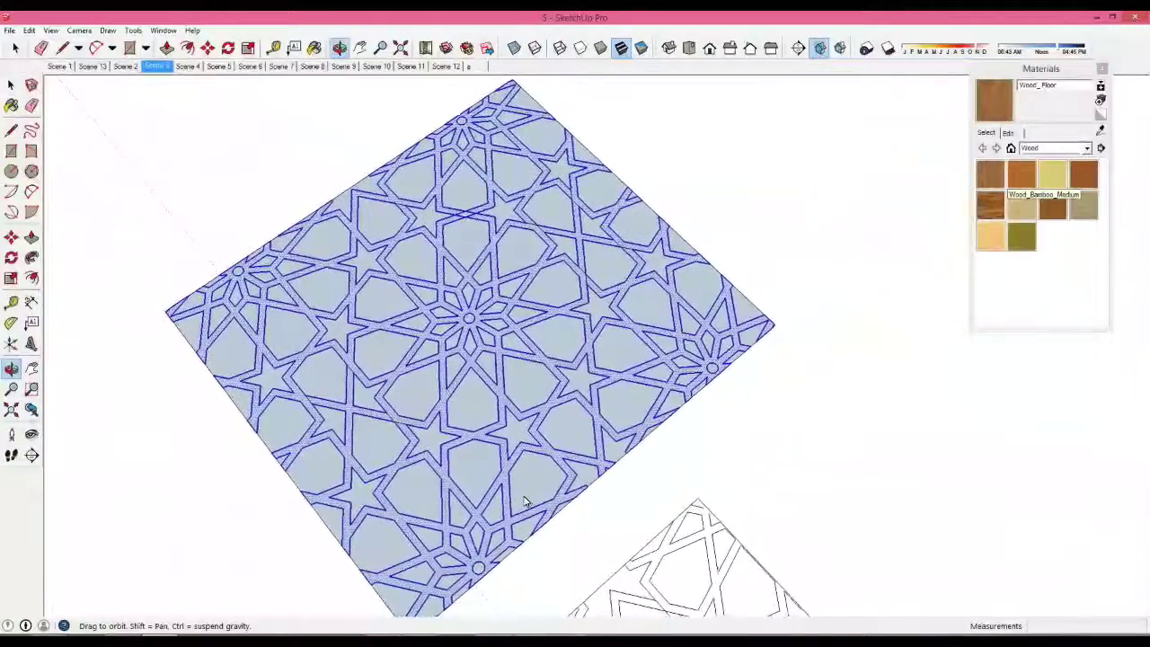
middle_drag(558, 489, 519, 472)
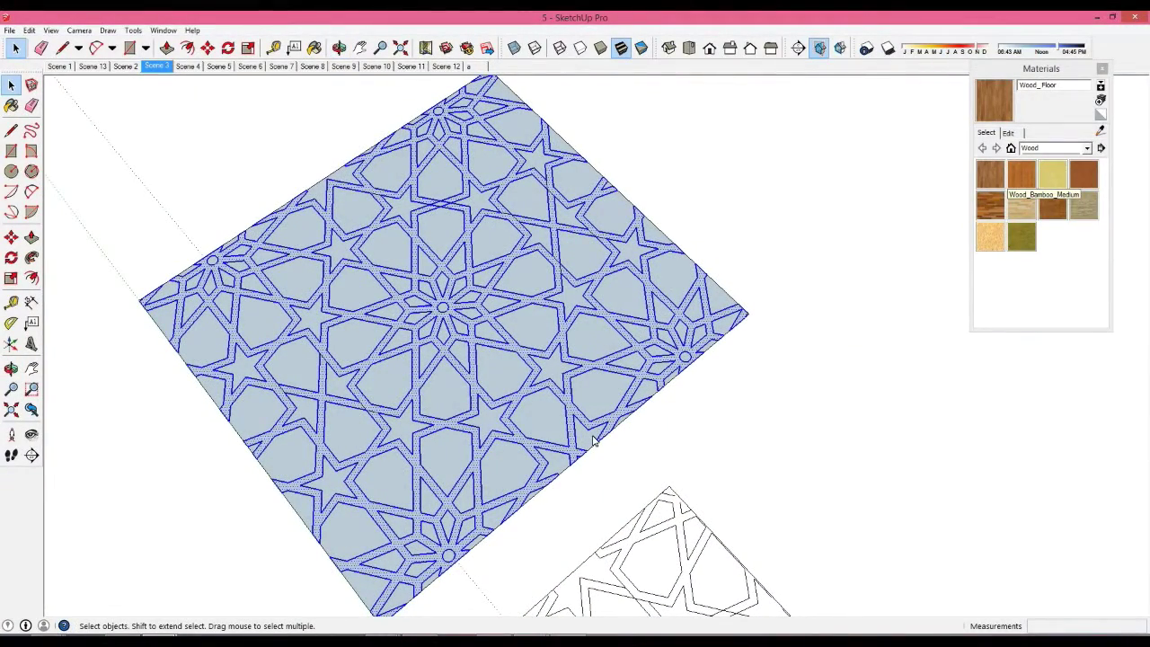
key(m)
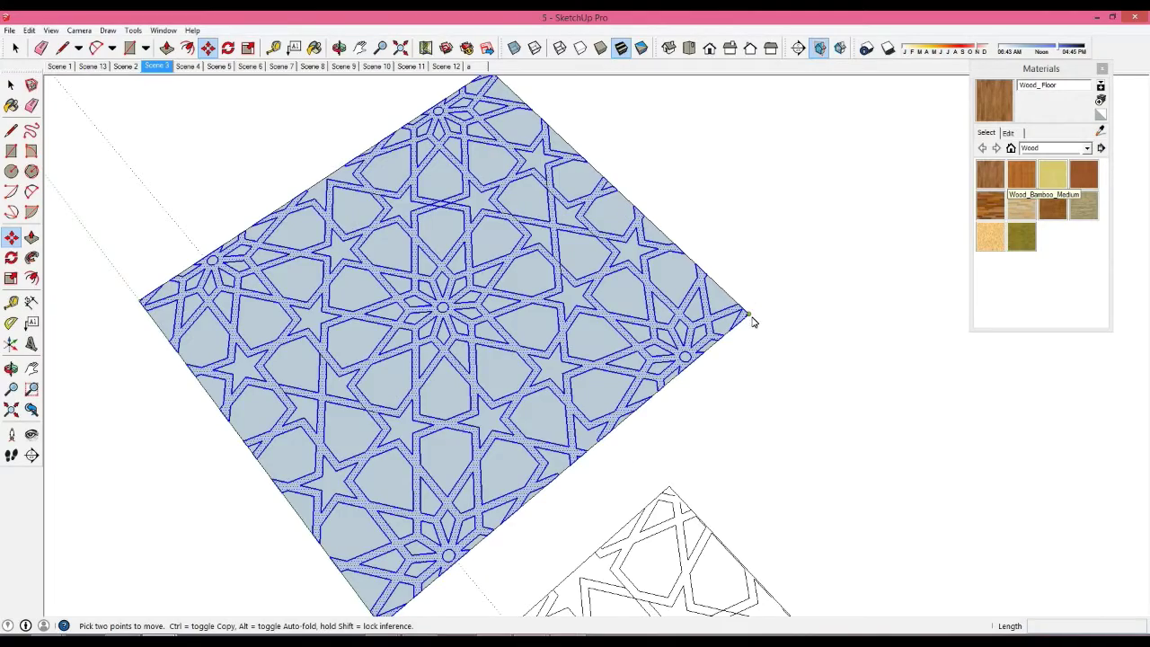
click(753, 322)
key(ctrl)
scroll(535, 344, down, 5)
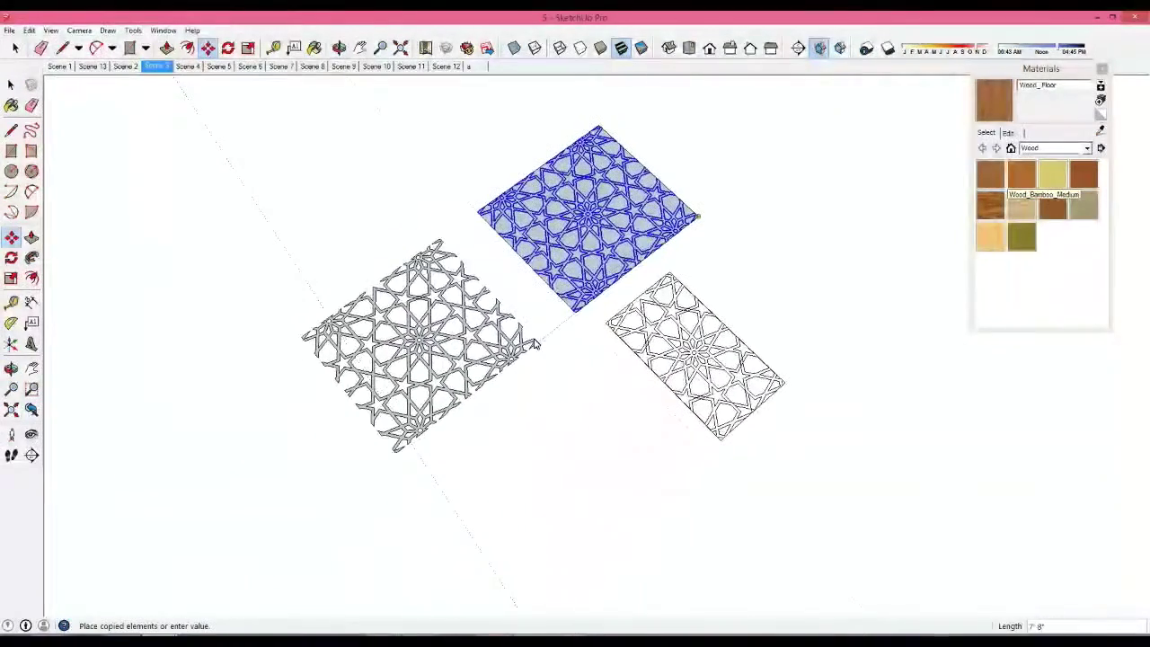
click(532, 344)
scroll(438, 364, up, 2)
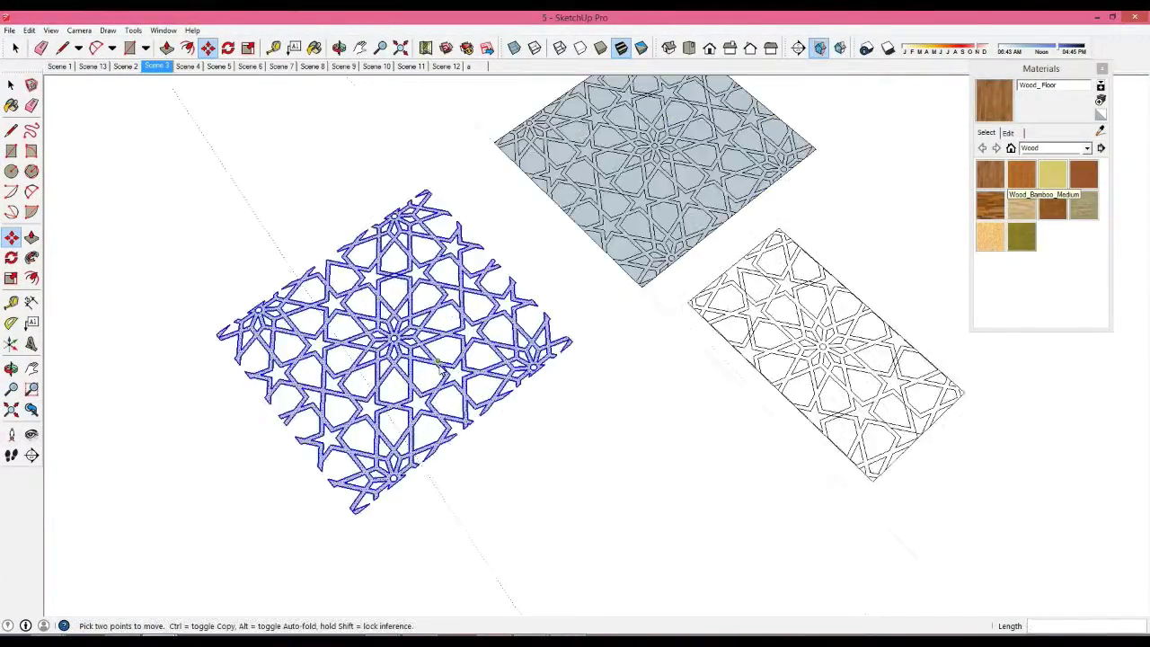
scroll(438, 363, up, 2)
key(space)
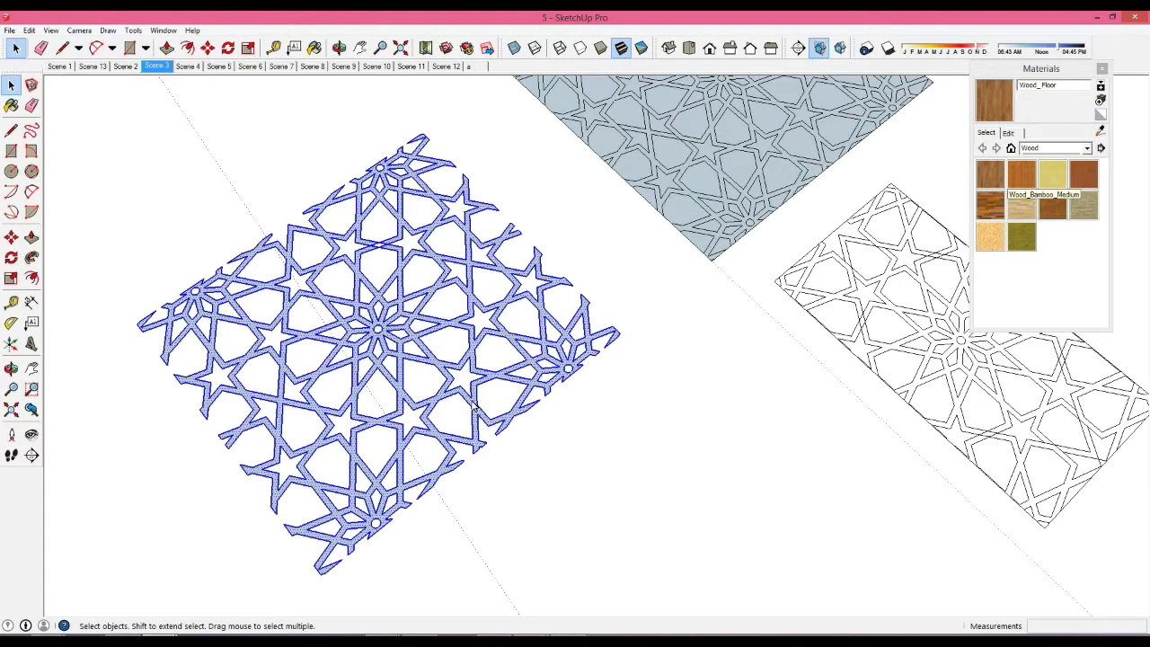
Make the copied lattice strips one group using the context menu's Make Group
right_click(473, 407)
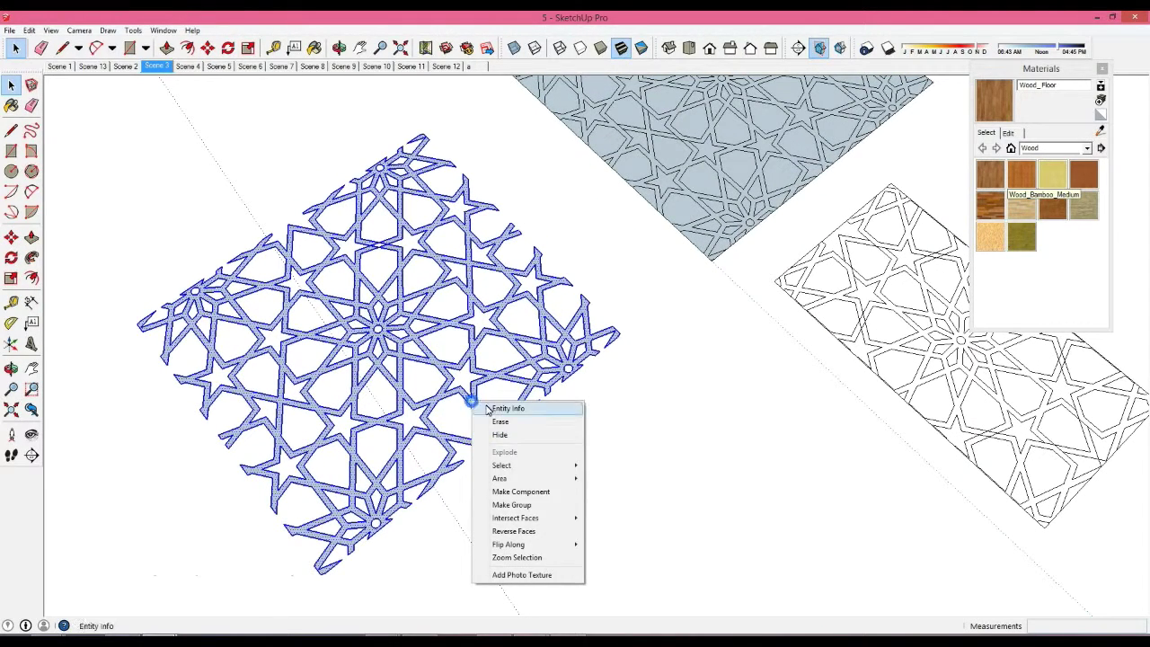
click(524, 511)
scroll(410, 418, up, 5)
scroll(503, 441, up, 2)
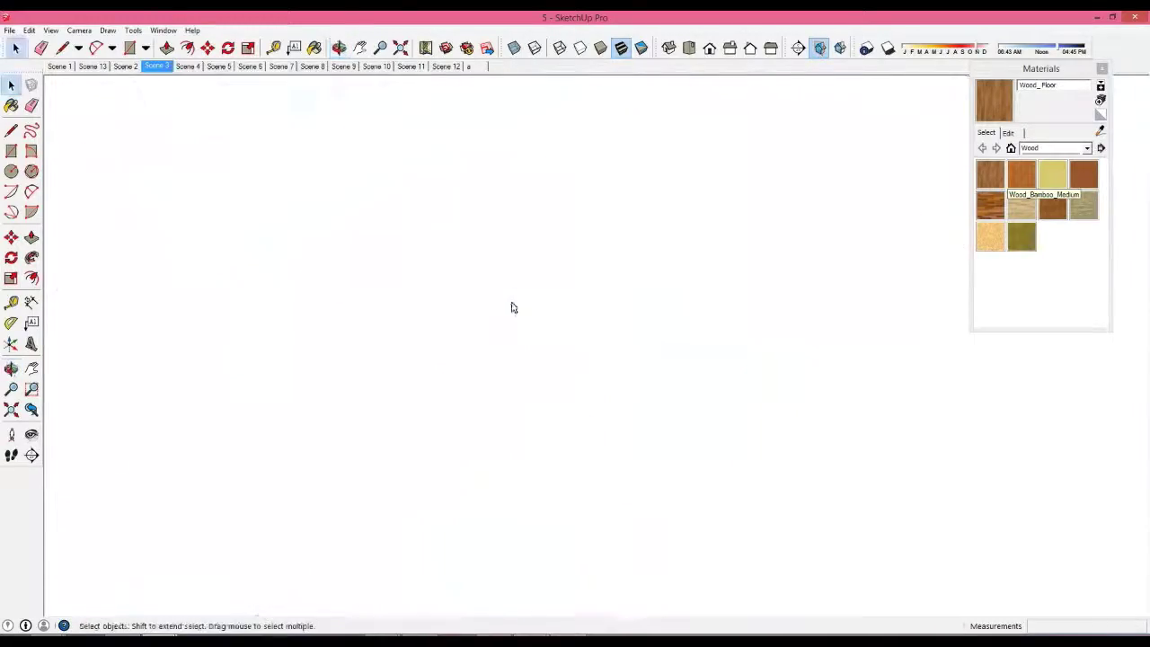
scroll(508, 341, up, 5)
drag(523, 338, 535, 323)
key(space)
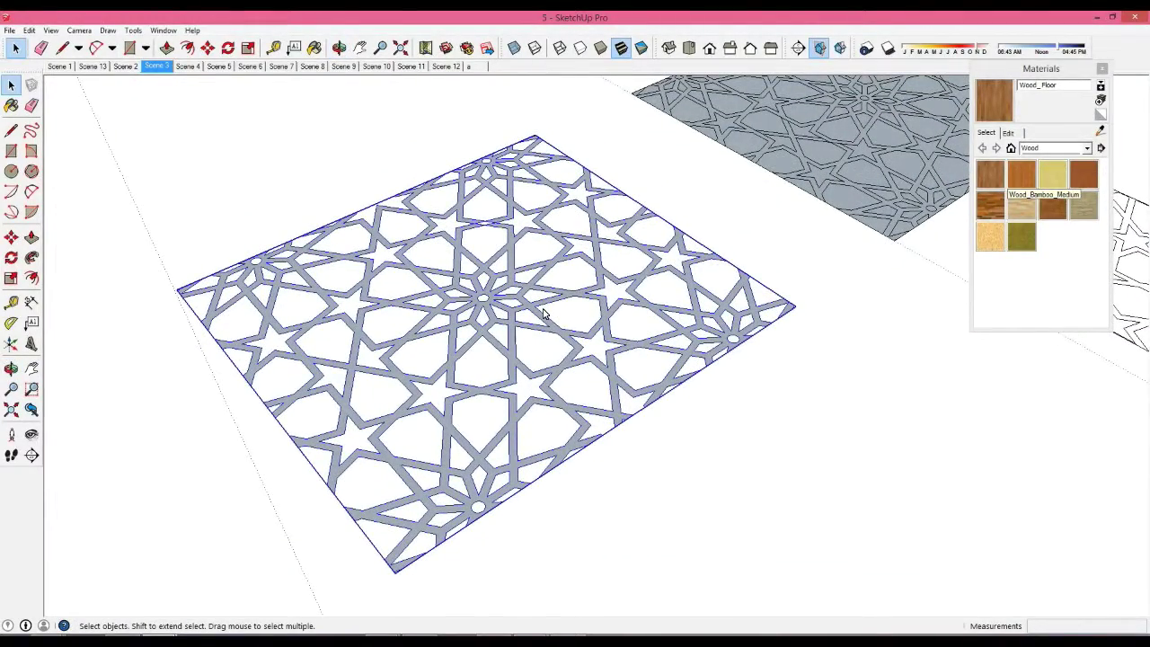
Inside the group, push/pull the lattice faces up 3 3/16"
scroll(536, 310, up, 2)
double_click(536, 318)
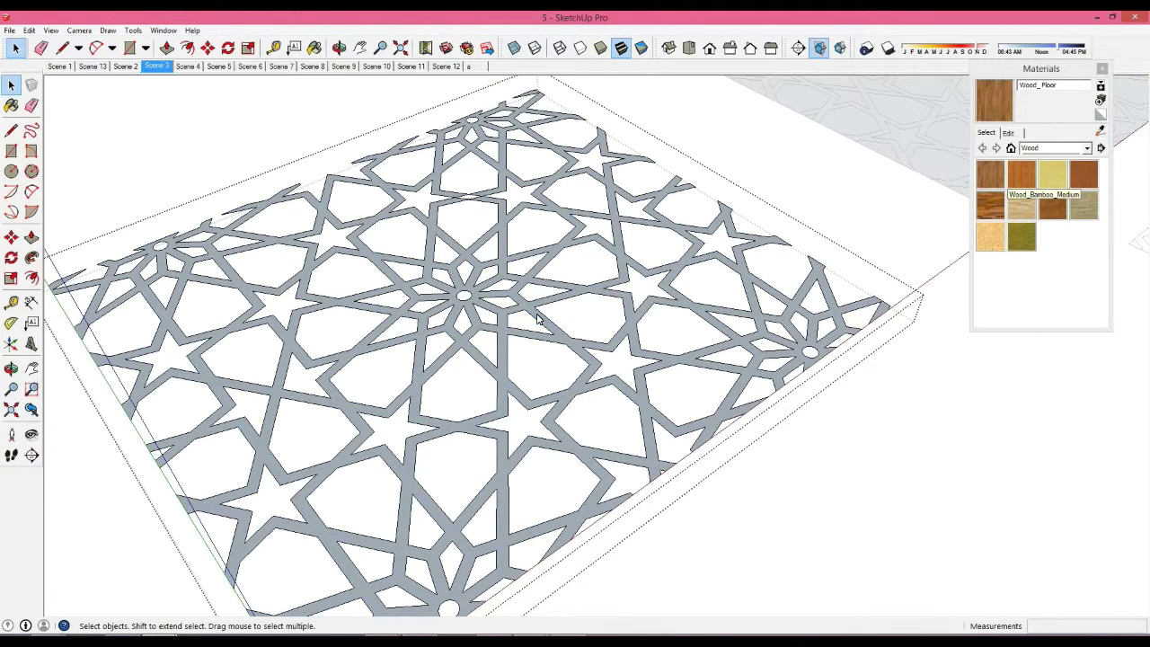
key(p)
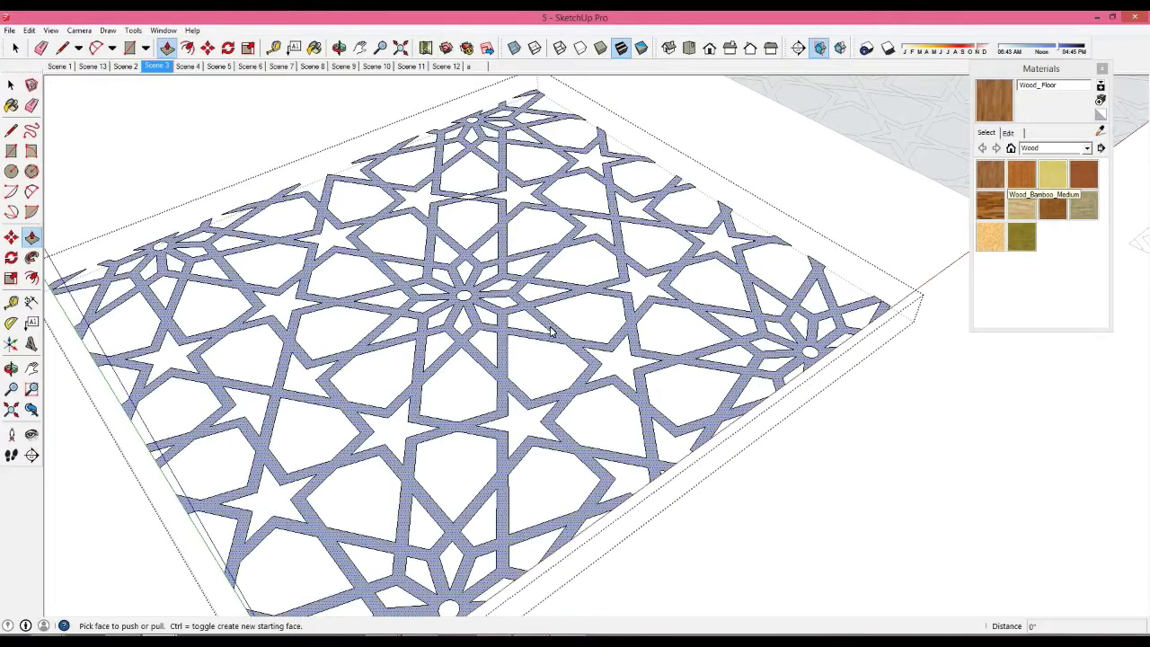
drag(551, 338, 550, 310)
text(3 3/16)
key(Return)
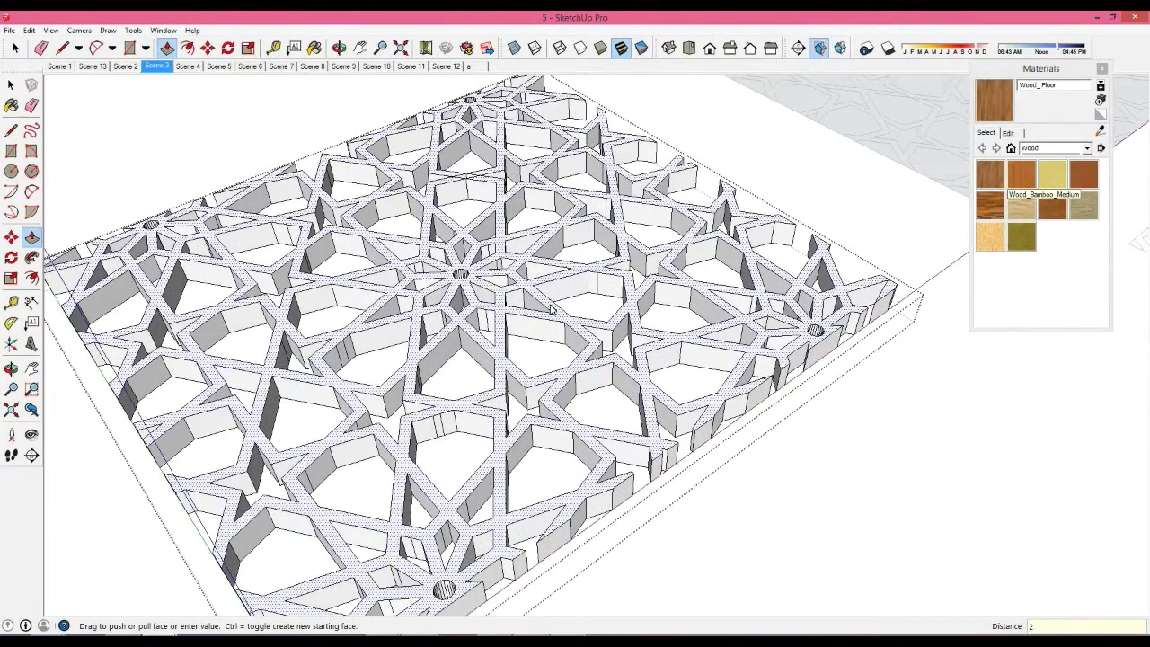
key(space)
scroll(551, 310, down, 5)
scroll(561, 300, up, 2)
scroll(561, 301, up, 2)
scroll(539, 341, up, 2)
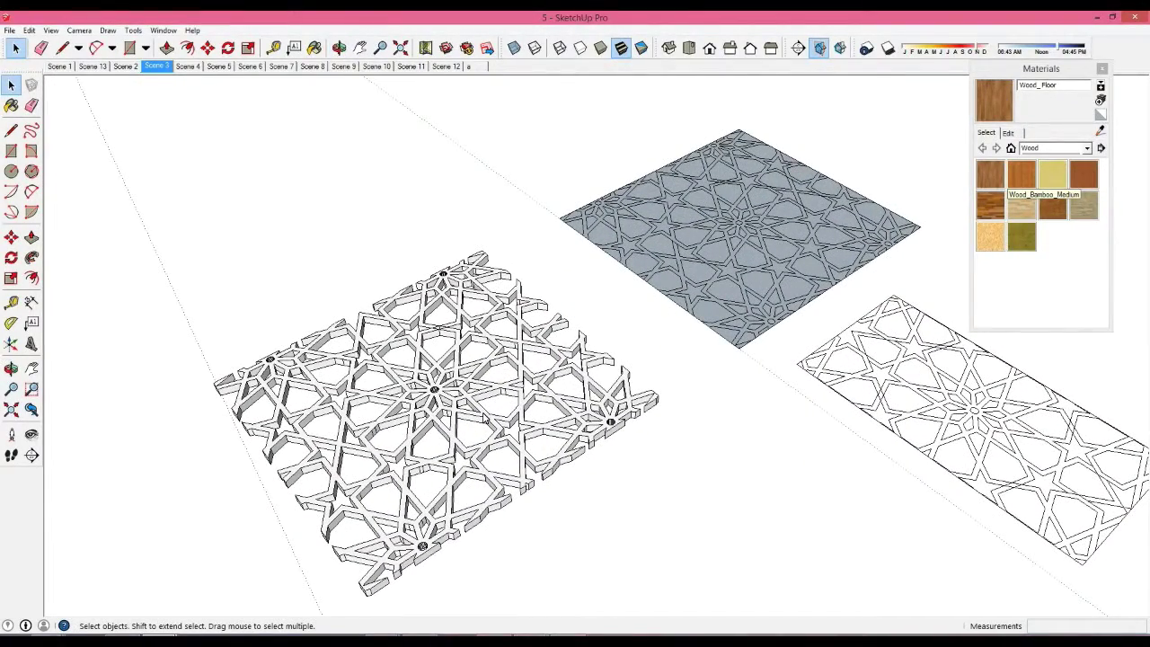
Orbit around the finished panels, then switch to Notepad and select all its text
mouse_move(485, 417)
middle_down()
mouse_move(535, 305)
mouse_move(516, 247)
mouse_move(690, 370)
middle_up()
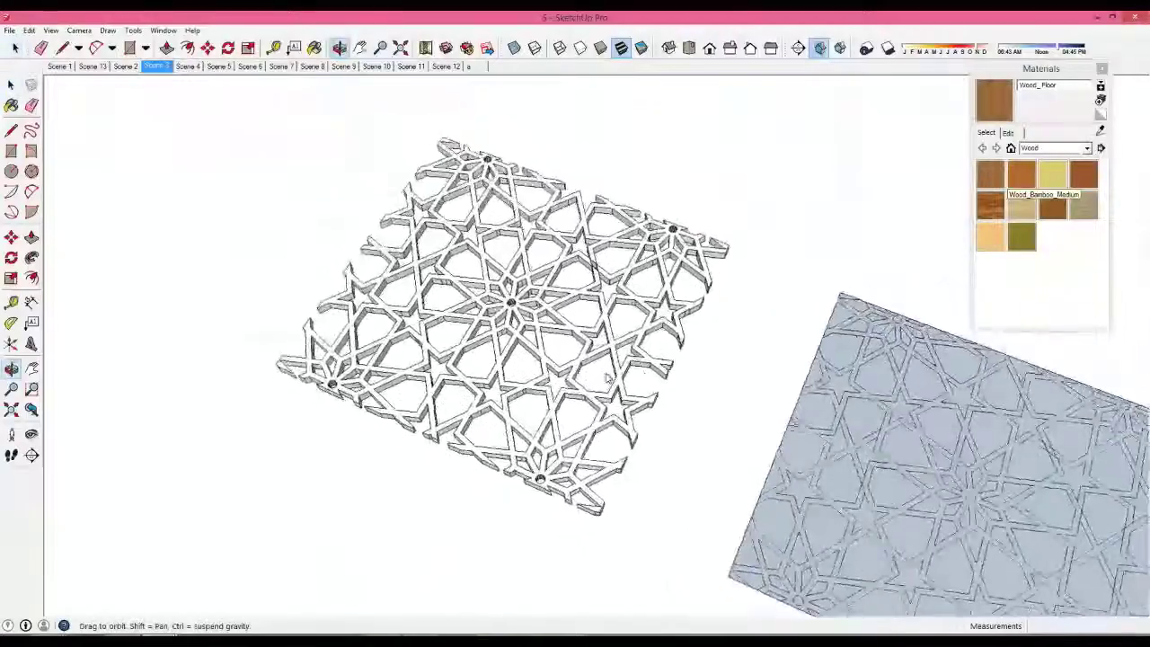
mouse_move(589, 359)
middle_down()
mouse_move(539, 341)
mouse_move(620, 422)
mouse_move(600, 359)
mouse_move(505, 516)
middle_up()
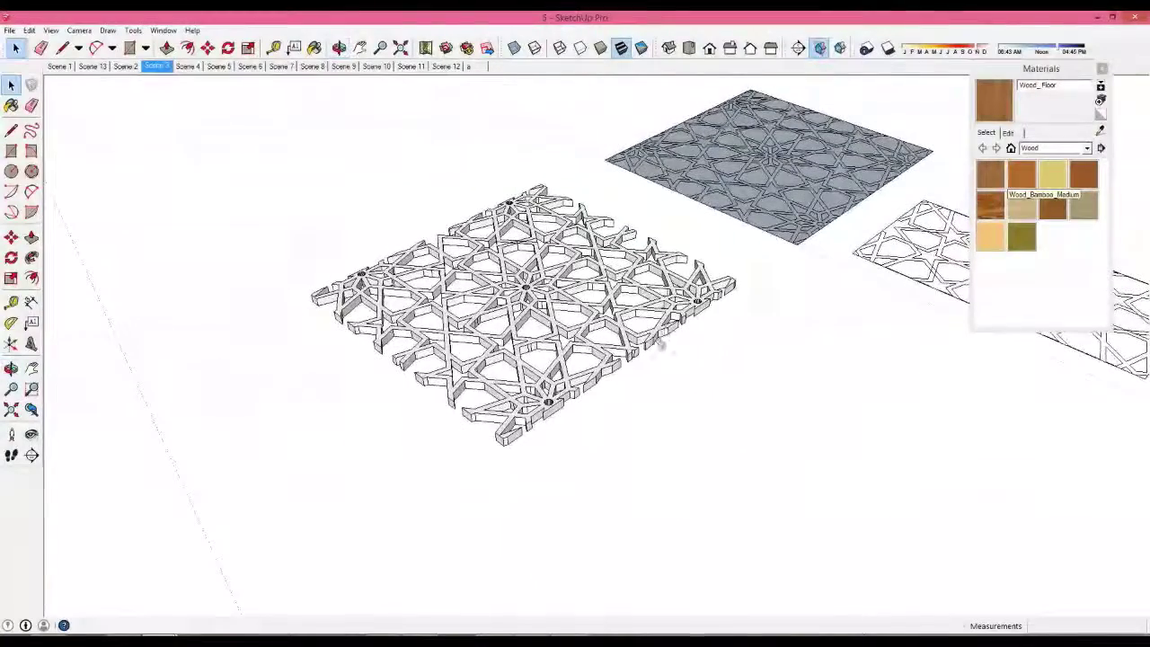
click(588, 584)
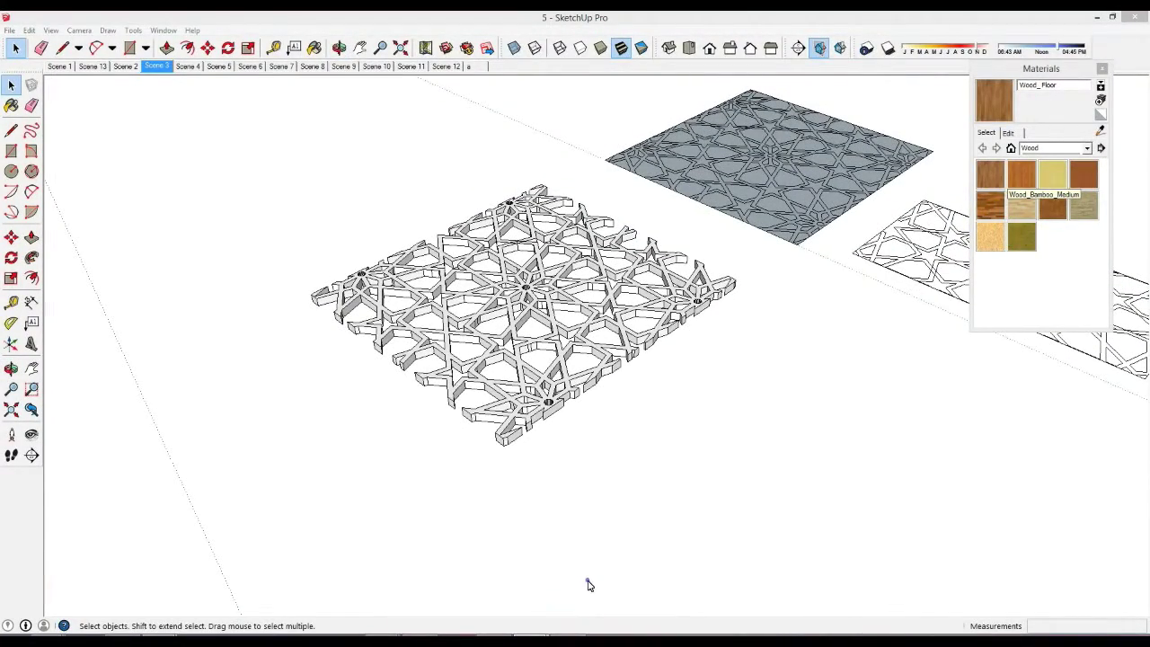
key(ctrl+a)
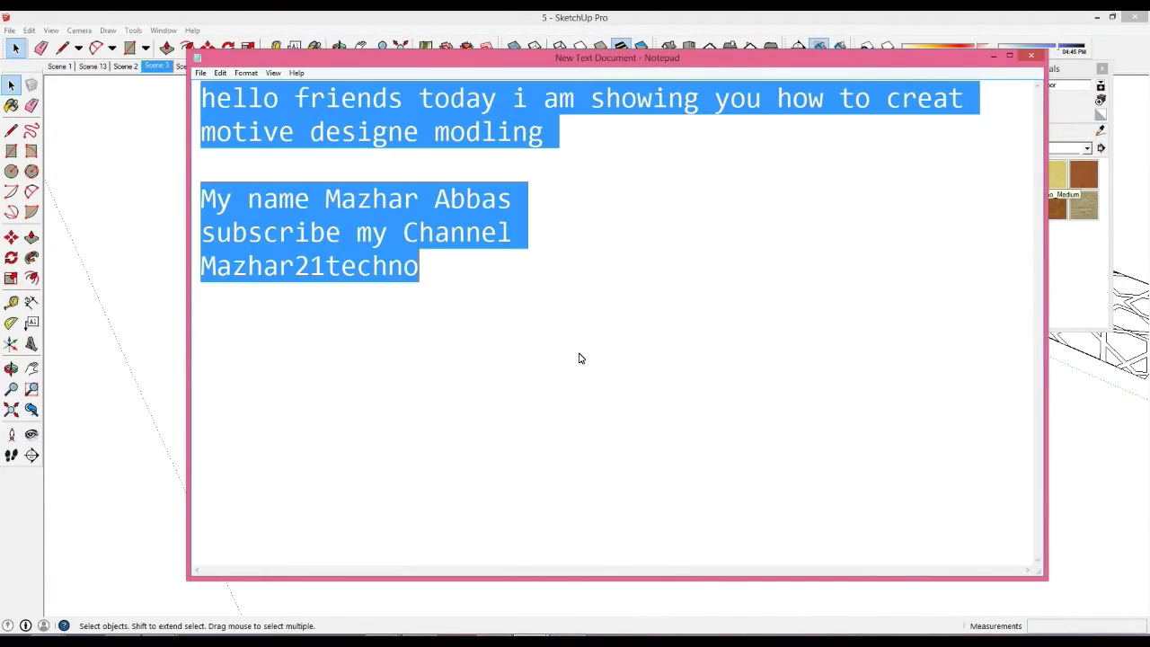
Type the closing line 'Thanks for wacthing please like and this video' over the note
text(Thanks for wa)
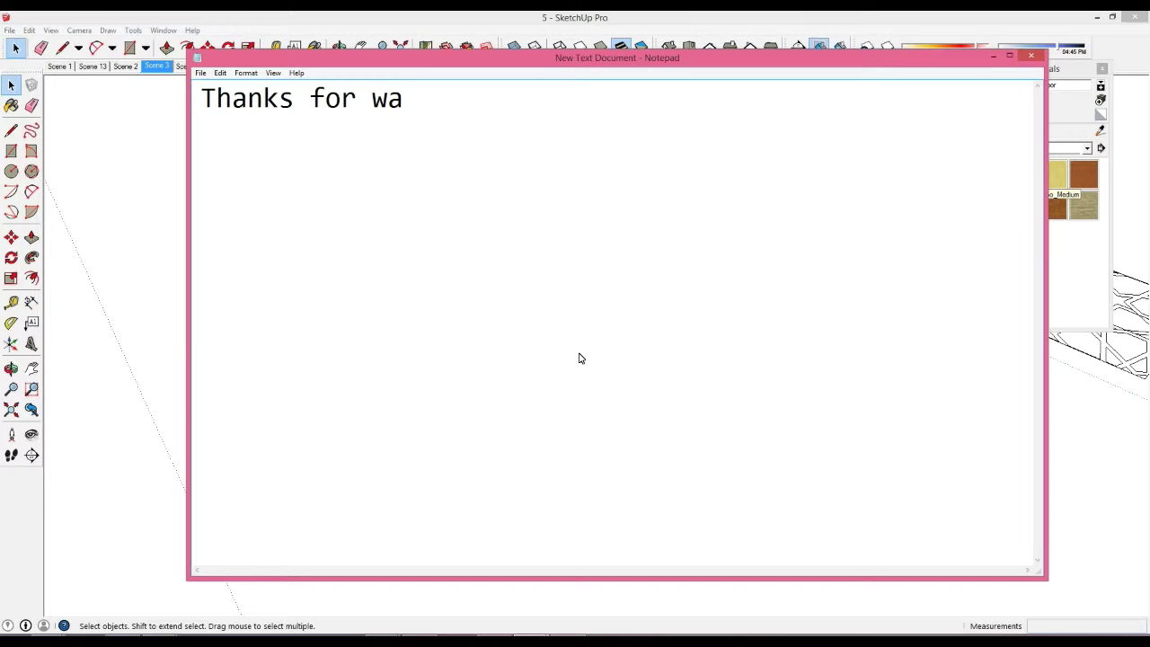
text(cthing)
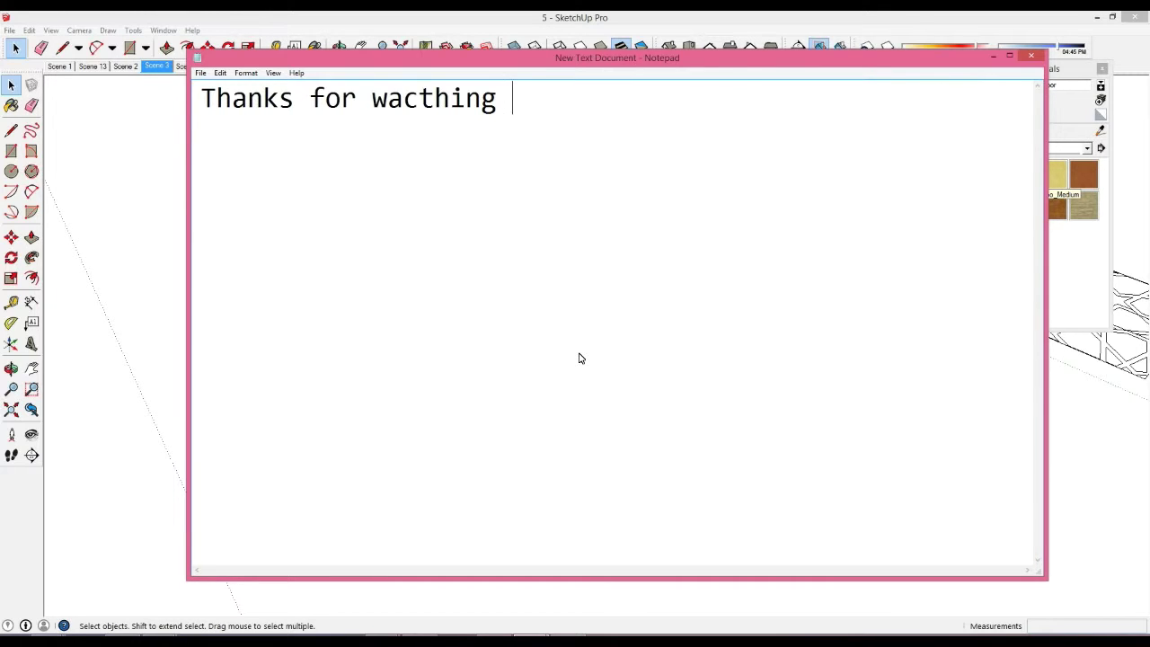
text(ple)
text(ase like and this video)
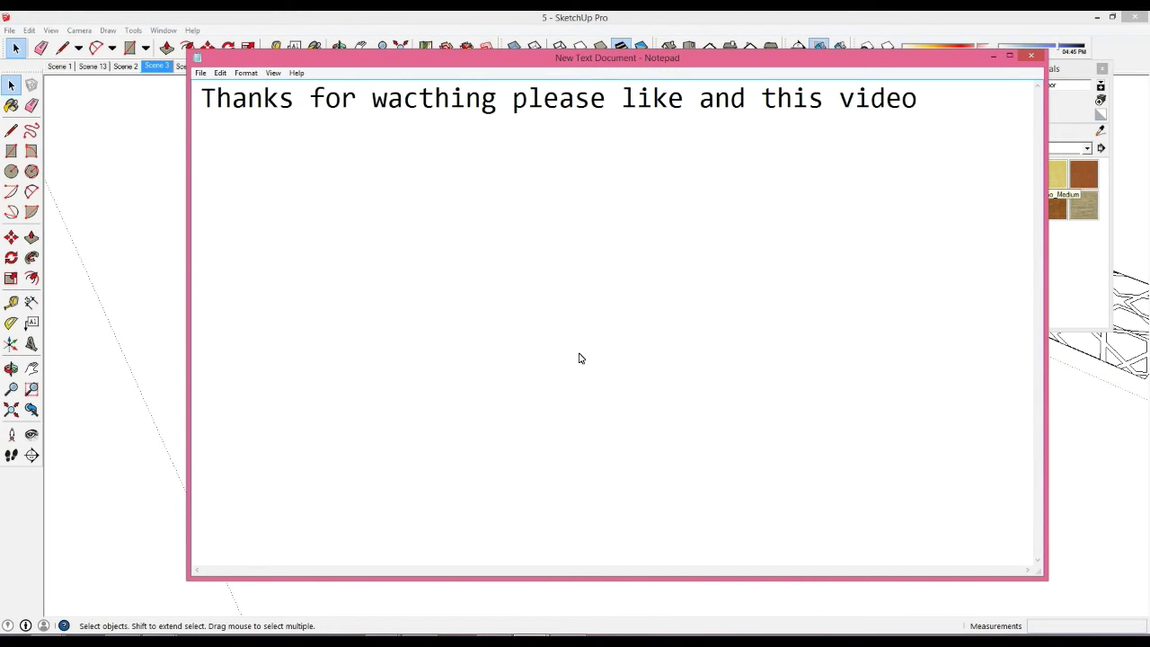
click(582, 628)
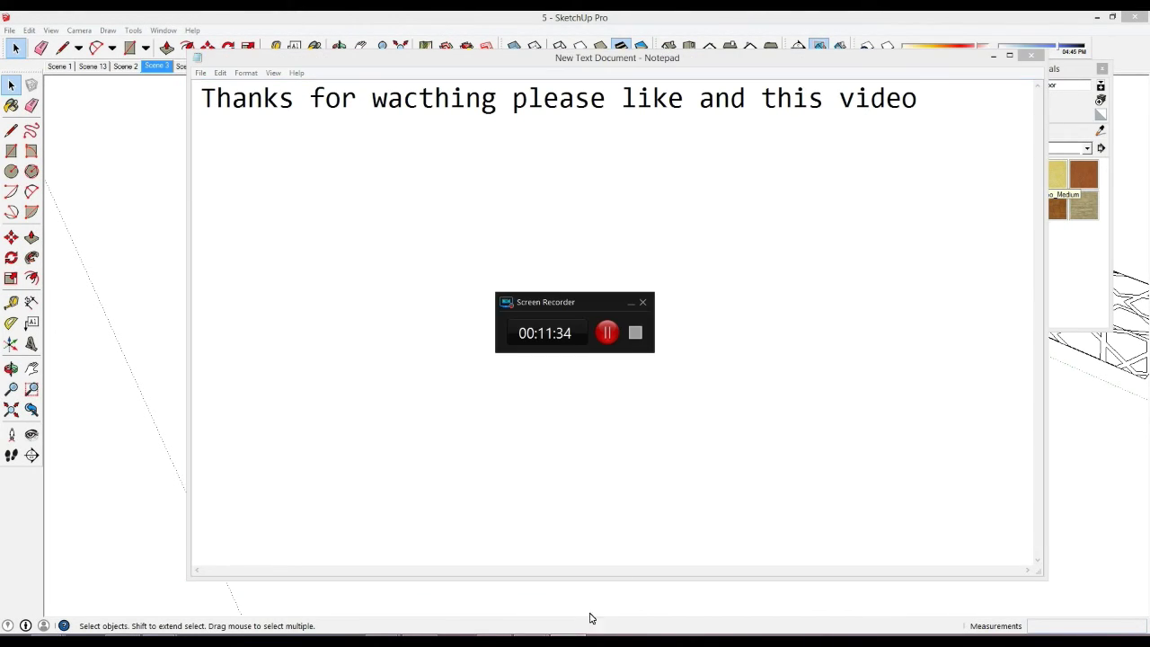